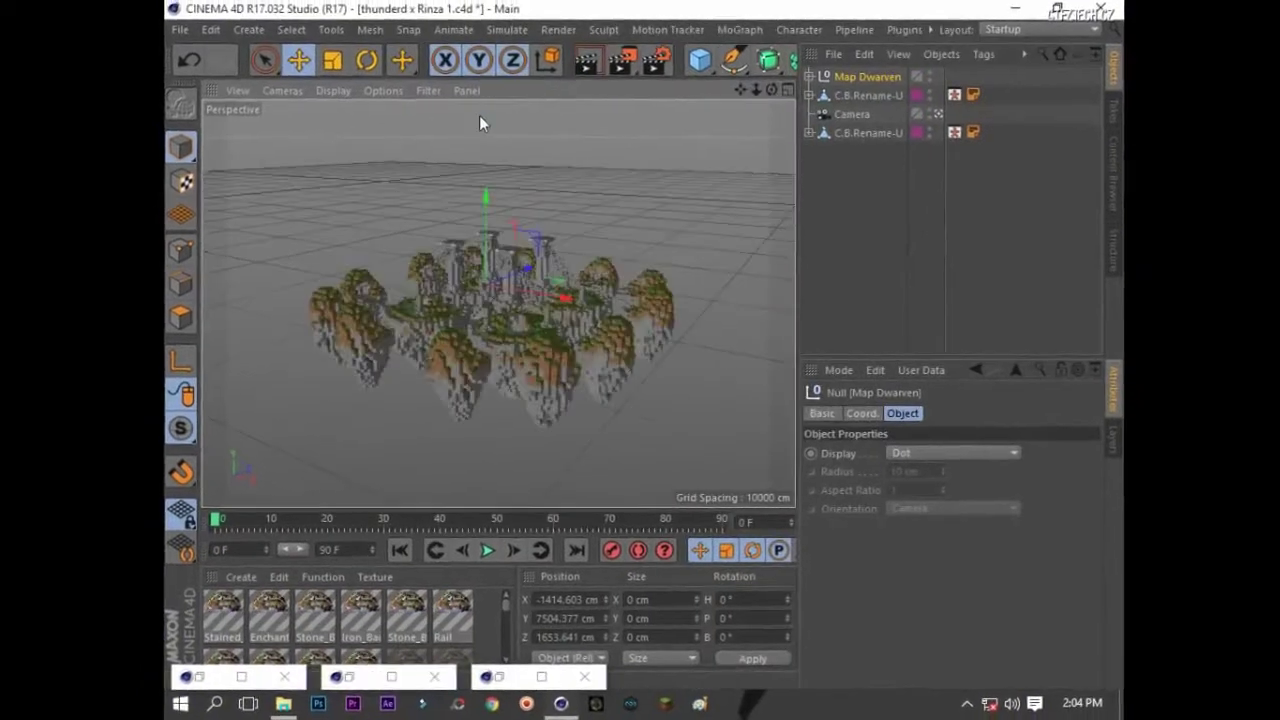
Step: Switch to the side view, zoom in, and select the Map Dwarven group before returning to perspective
middle_click(497, 397)
middle_click(484, 308)
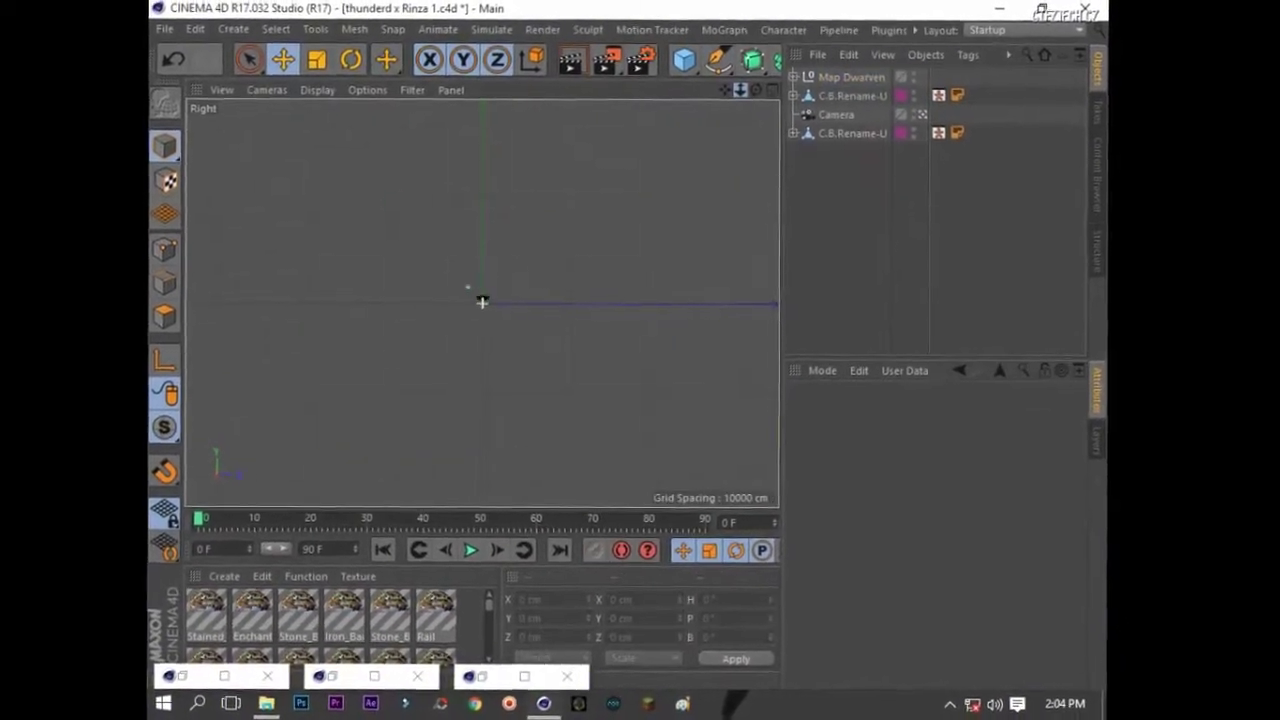
scroll(482, 301, up, 5)
click(541, 222)
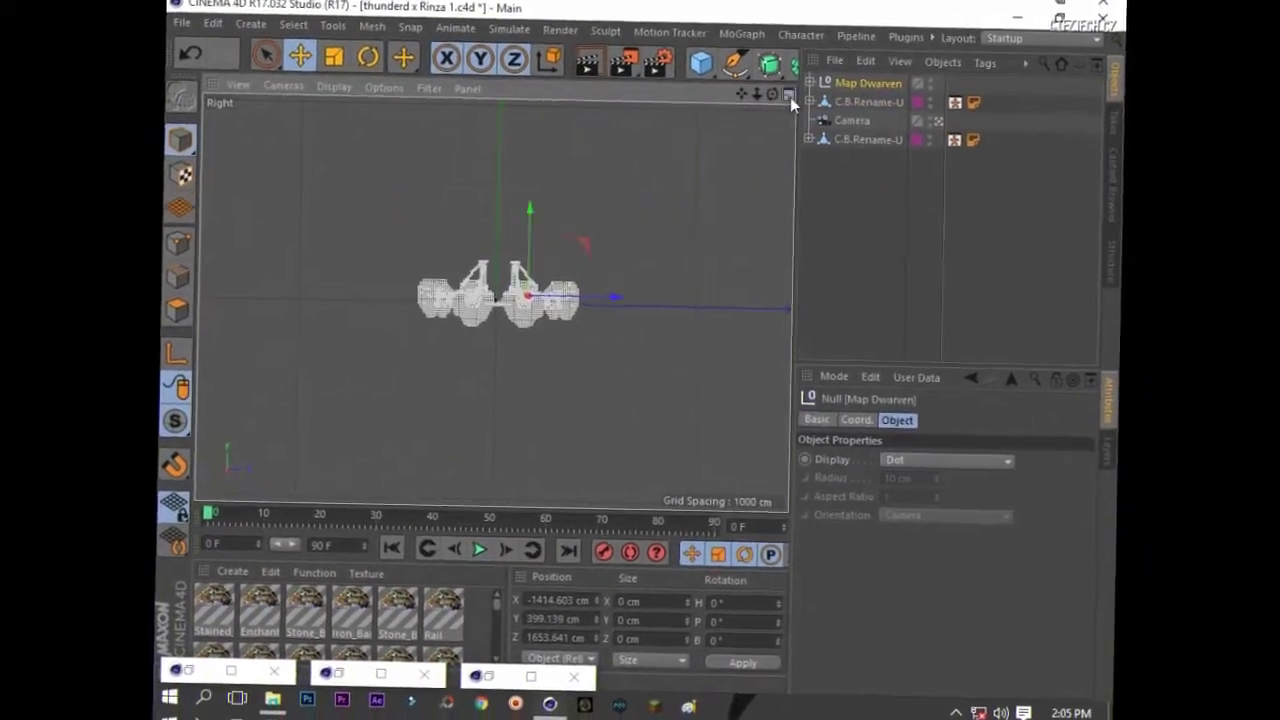
key(F1)
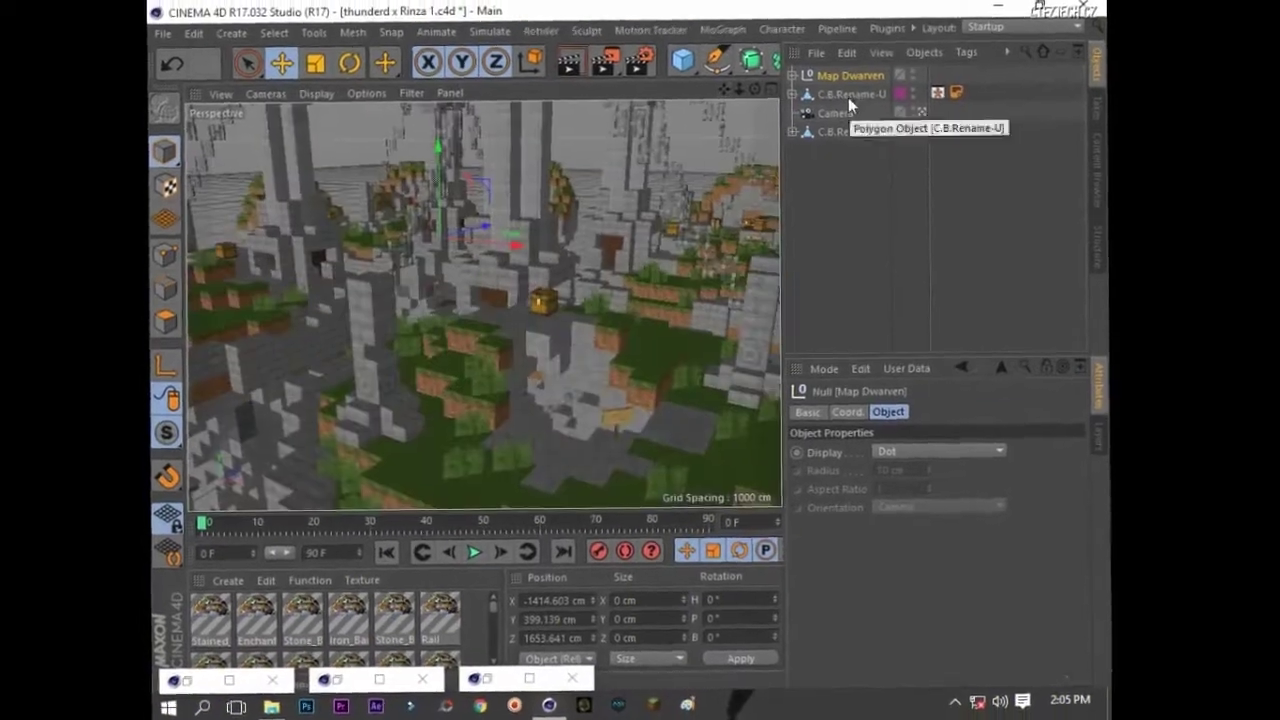
Step: Select both C.B.Rename-U characters and test-render the close-up view of them
click(848, 94)
ctrl+click(840, 131)
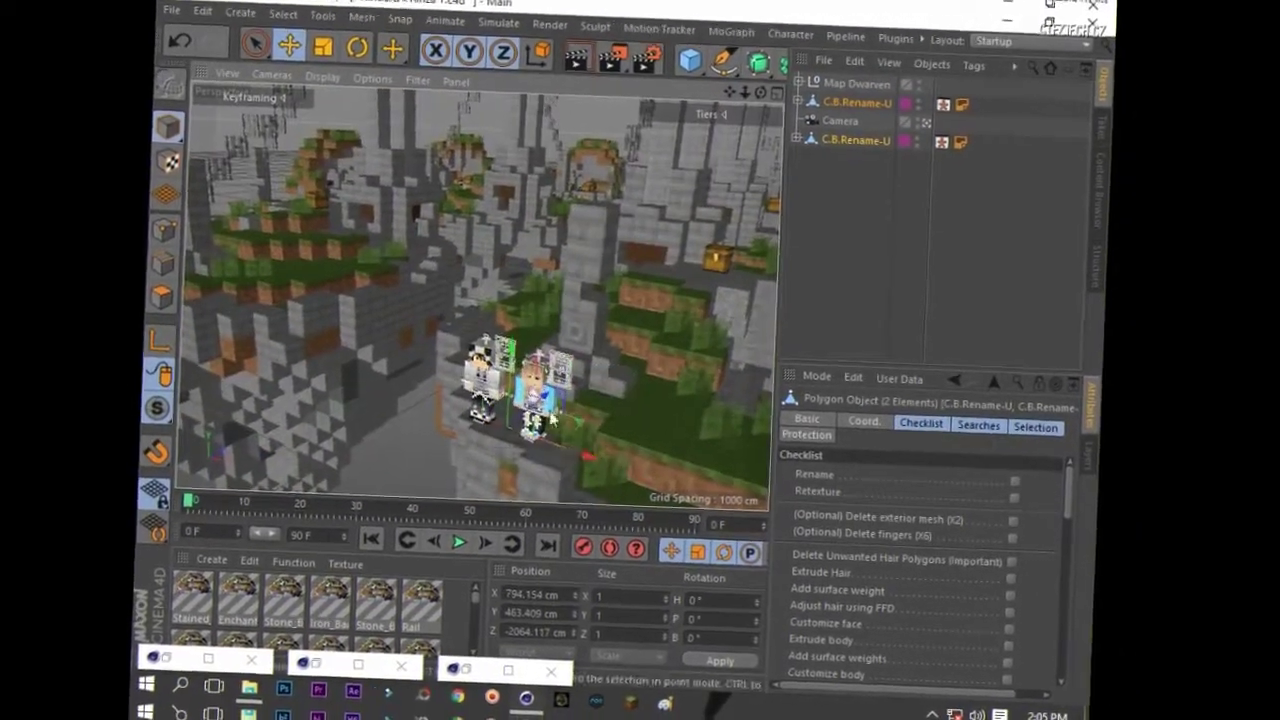
click(605, 68)
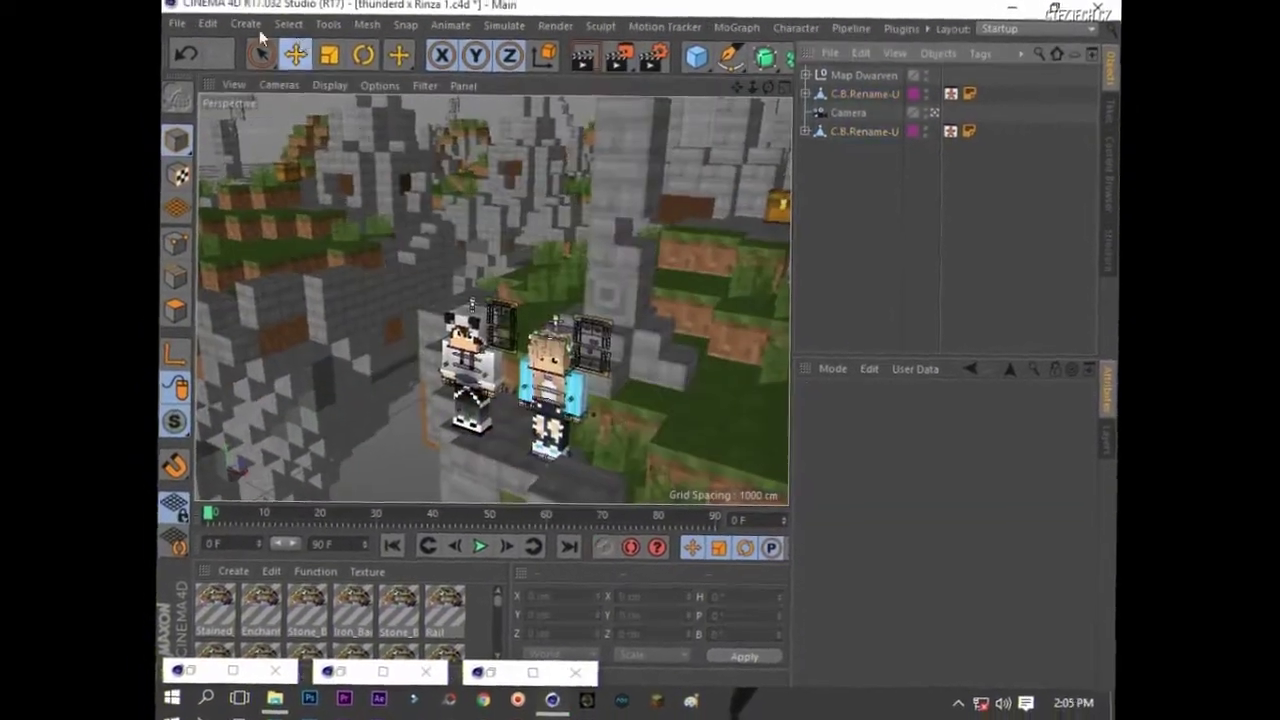
Step: Load the SunSet preset from the Content Browser and close the rendered preview
key(shift+F8)
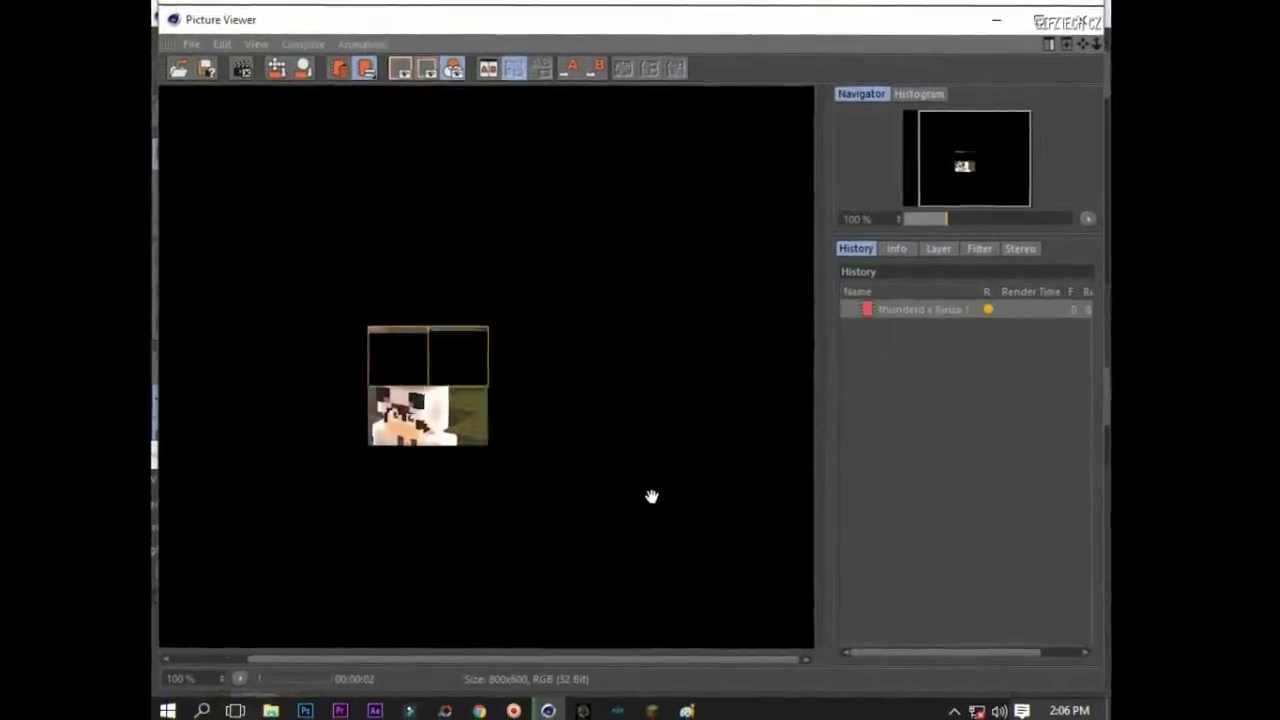
click(1097, 13)
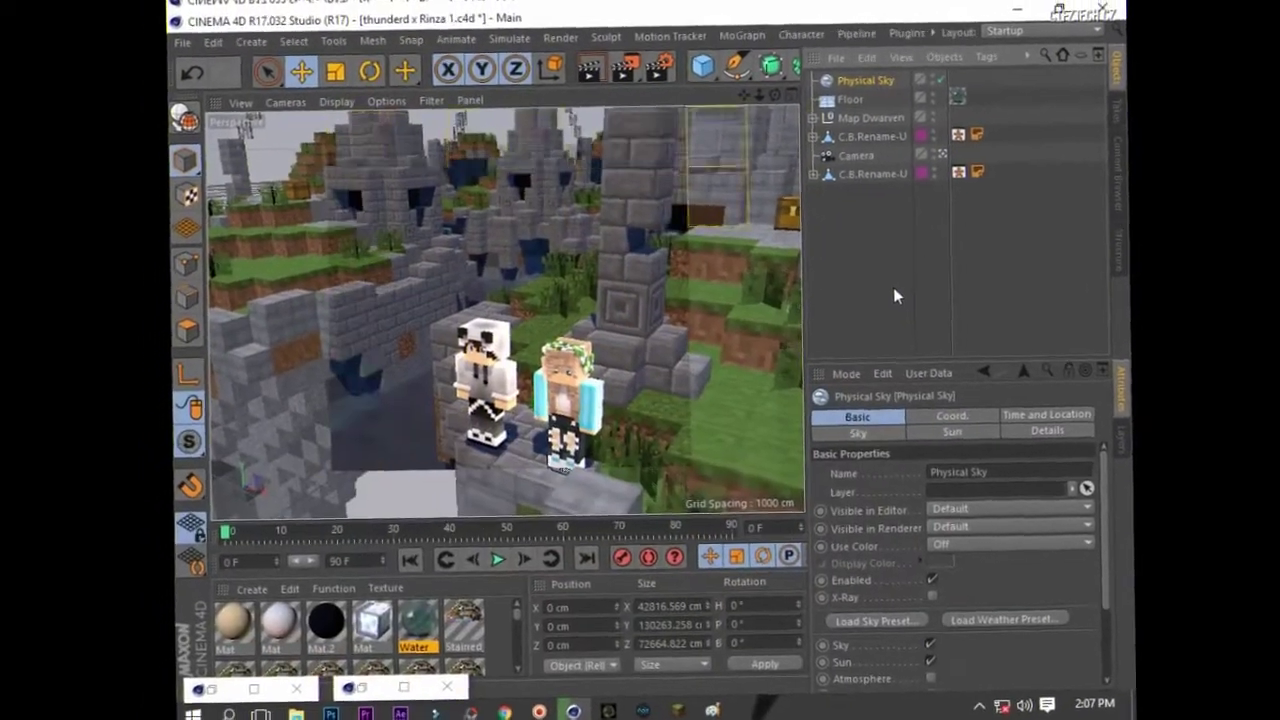
Step: Select Map Dwarven, both characters and the camera, and raise them together to about Y 120 cm
click(856, 200)
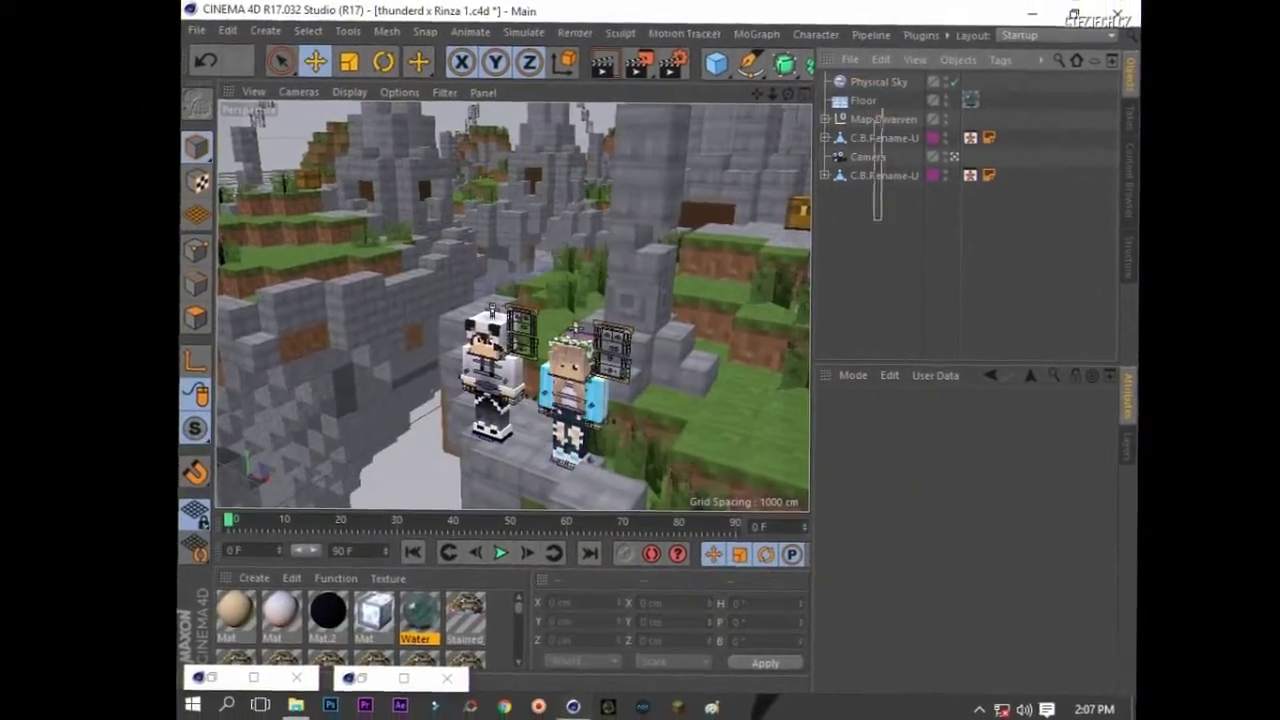
drag(876, 205, 860, 115)
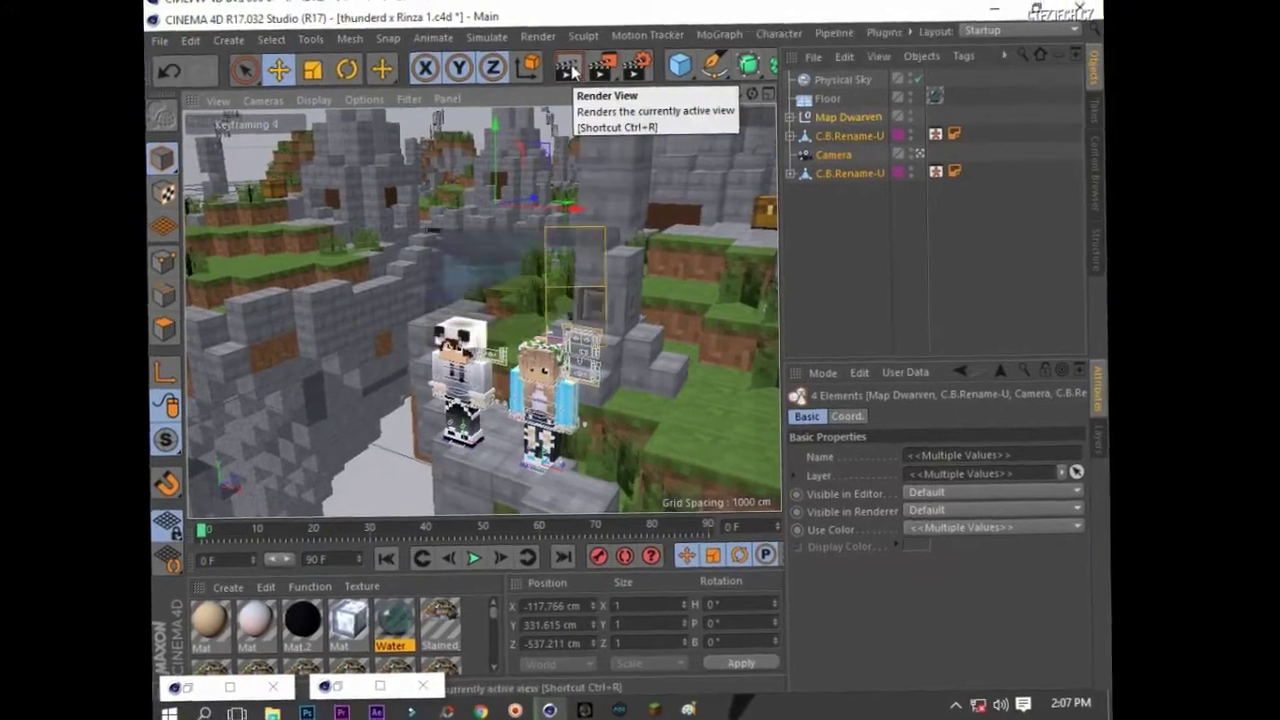
click(570, 70)
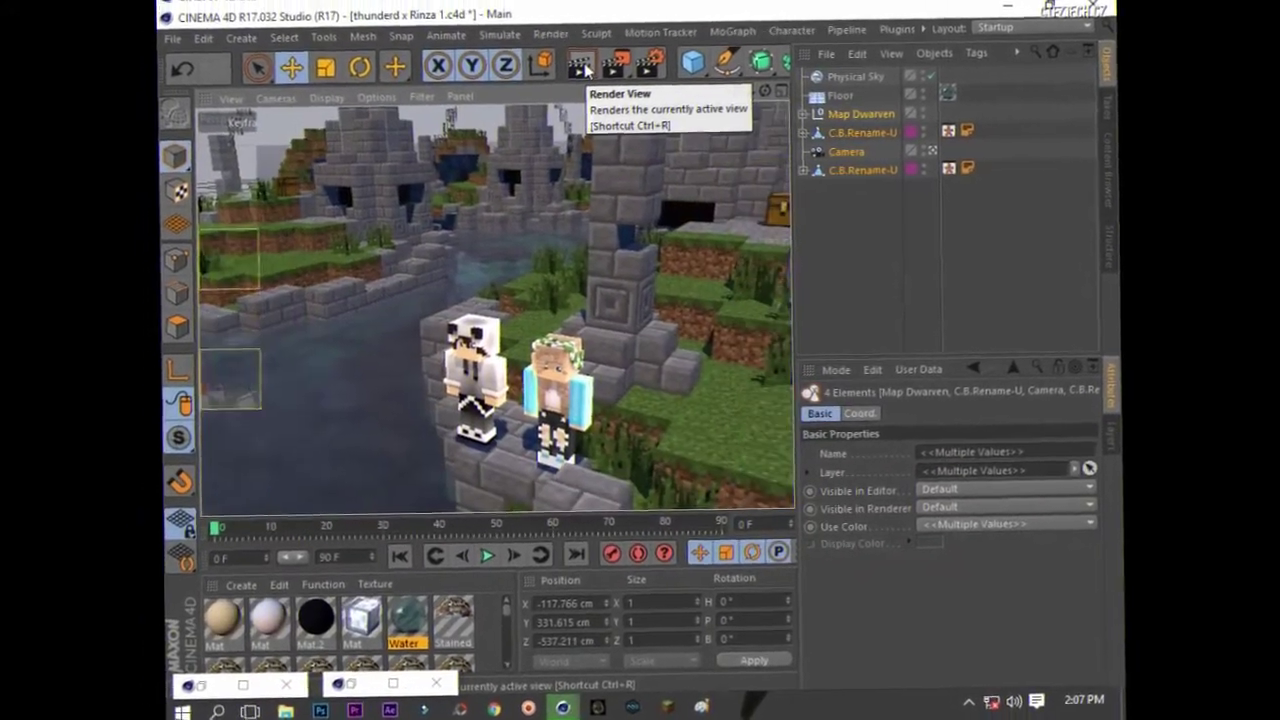
click(500, 300)
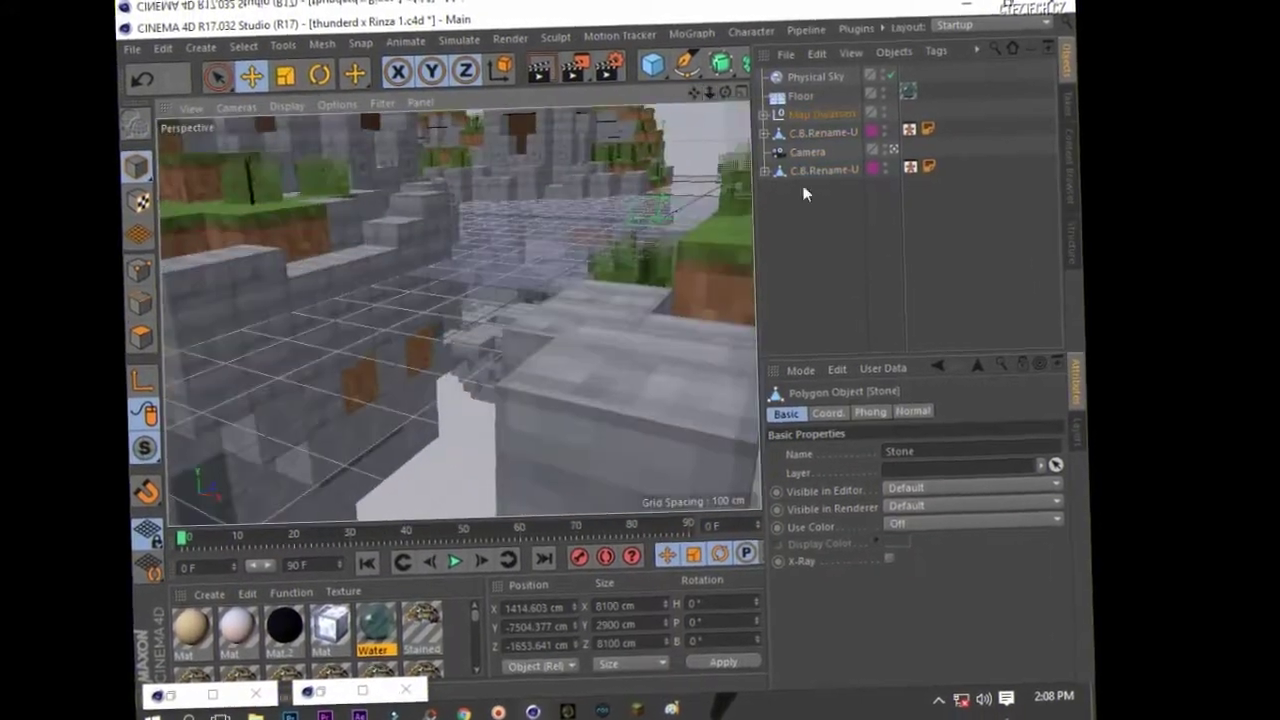
drag(805, 193, 800, 110)
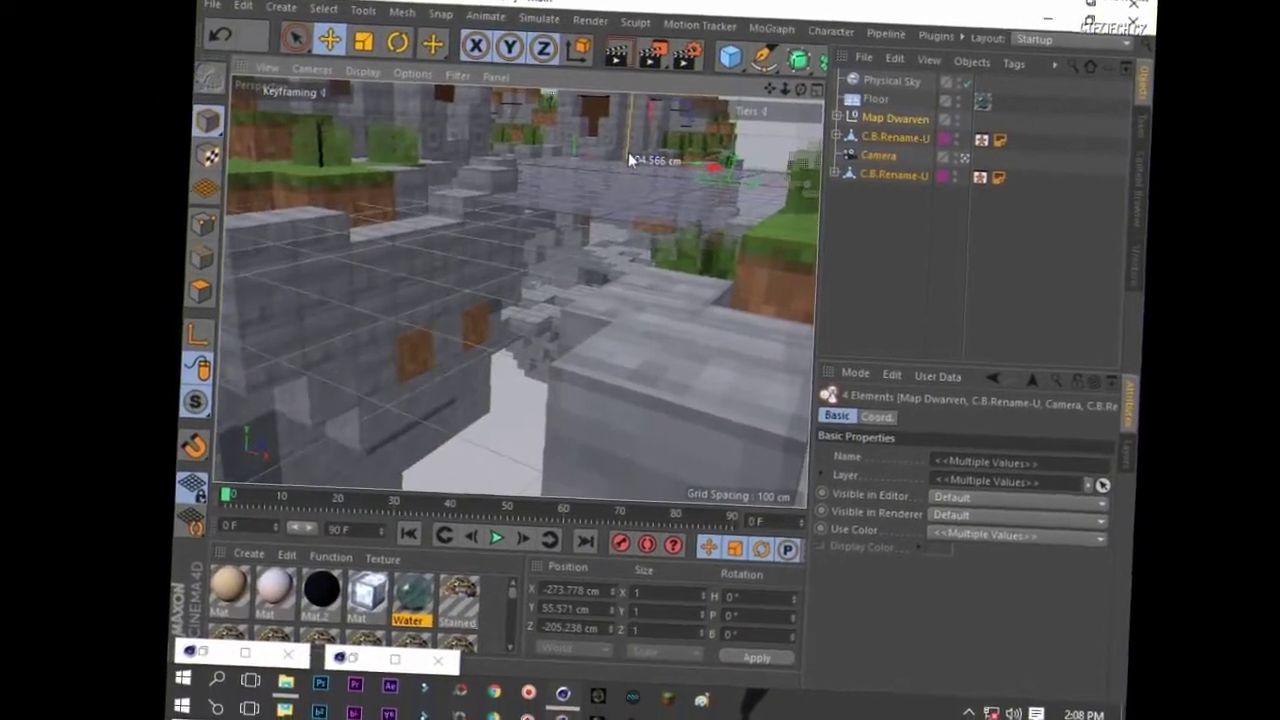
drag(630, 160, 630, 130)
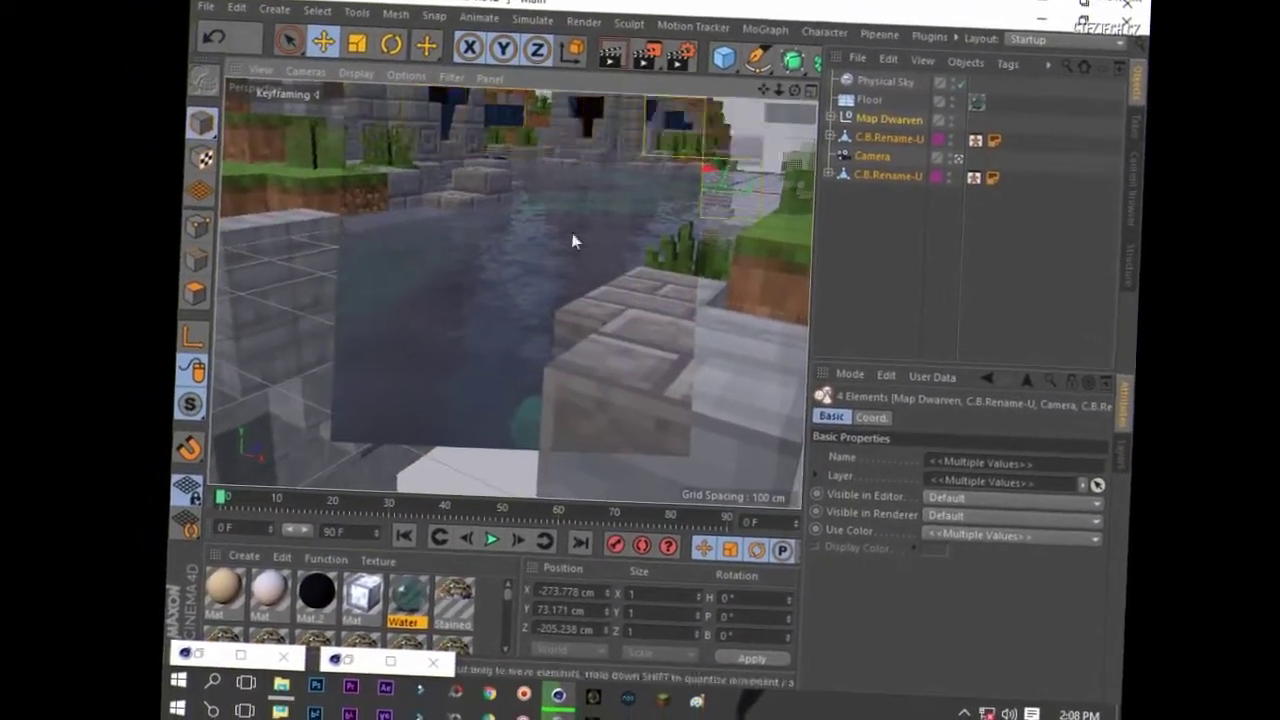
drag(571, 243, 645, 165)
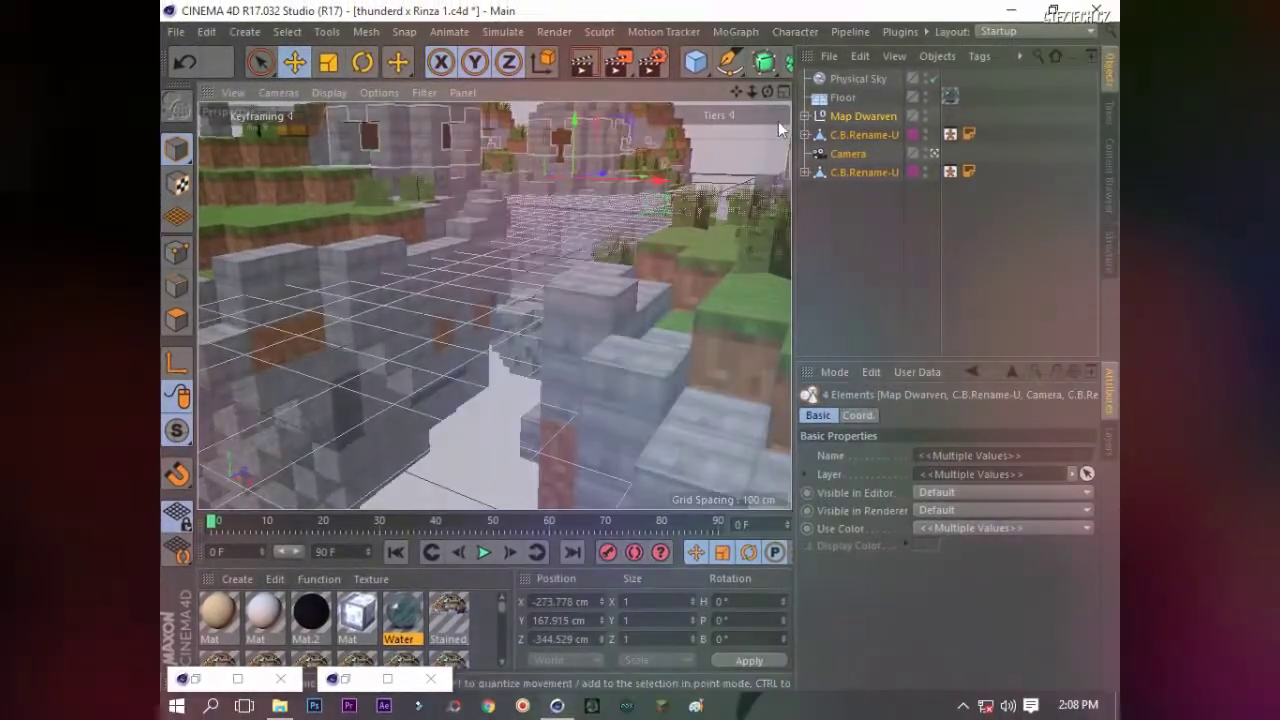
Step: Select the panda-hoodie and blonde characters in the viewport
click(494, 305)
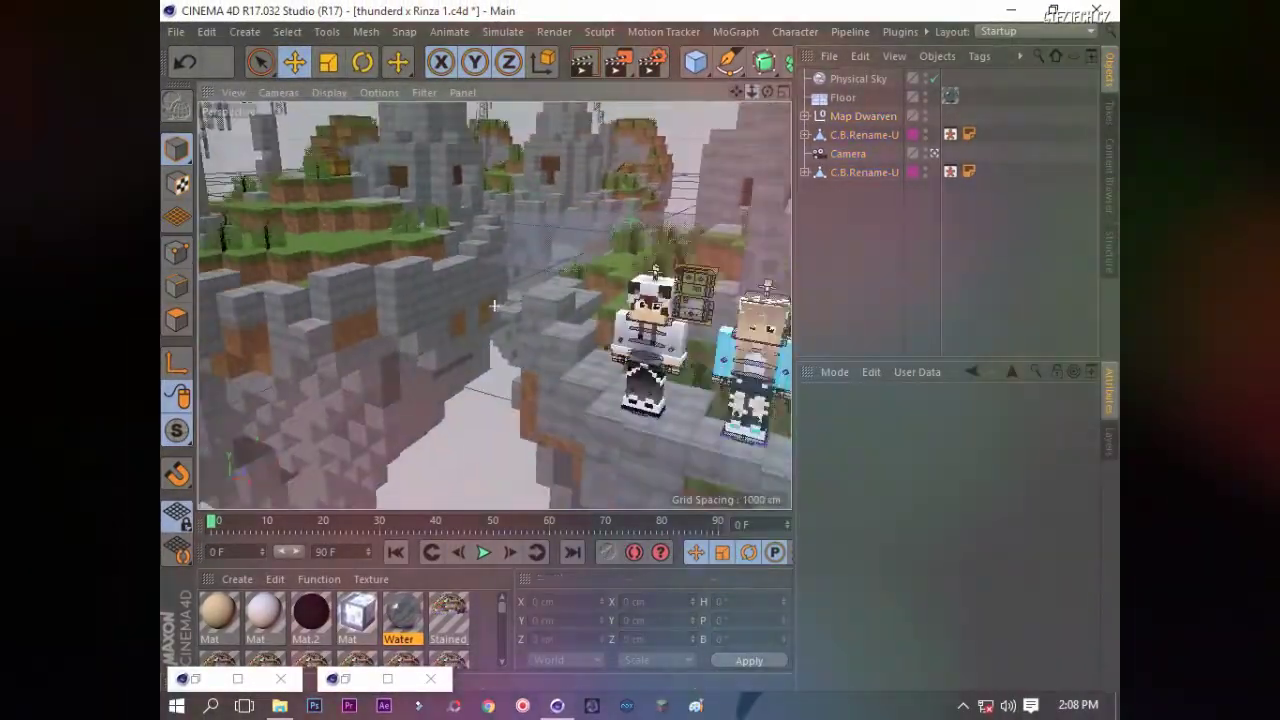
scroll(600, 330, up, 5)
click(601, 380)
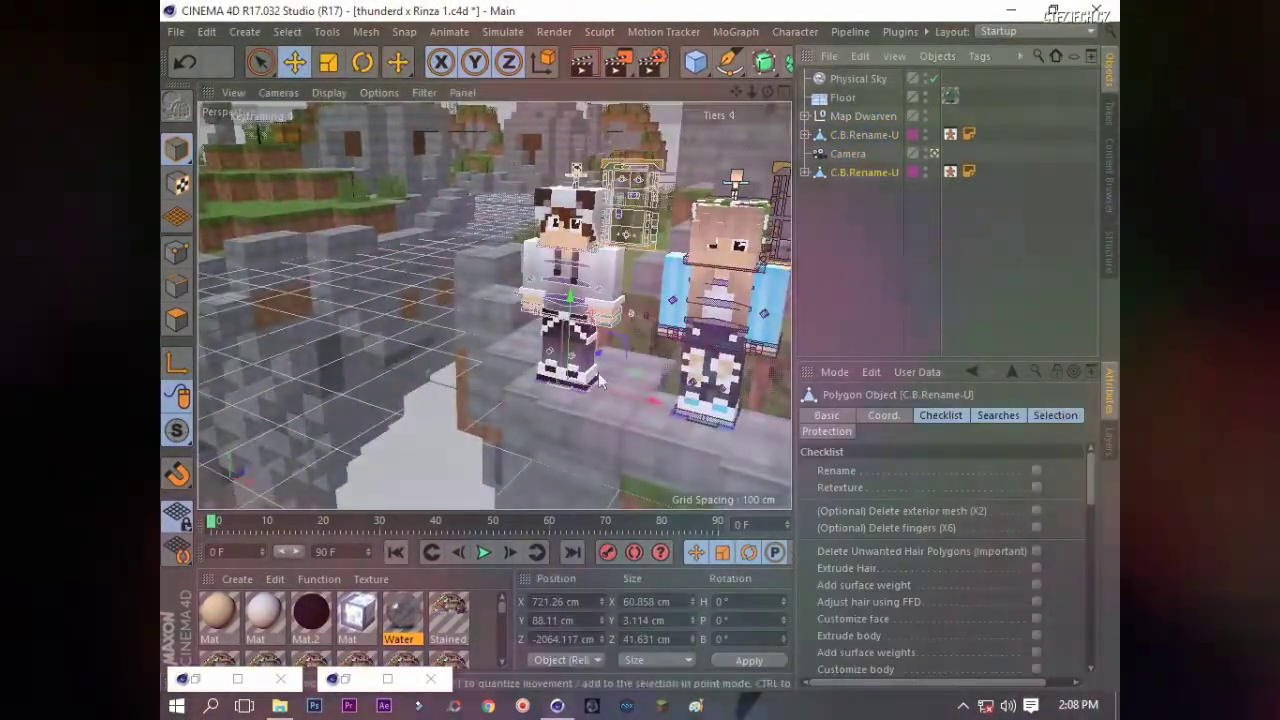
click(745, 425)
scroll(628, 340, up, 2)
Step: Tilt the blonde character's body forward and shift one of her leg controls into position
click(618, 261)
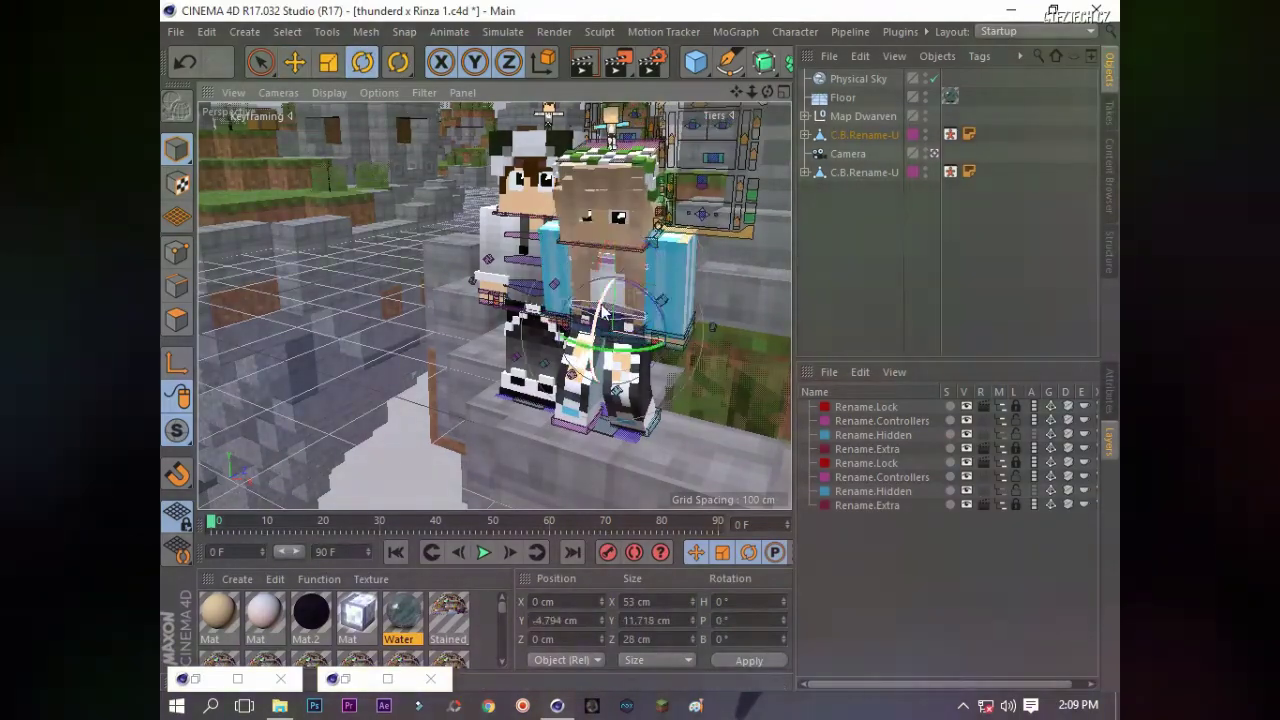
drag(603, 313, 607, 265)
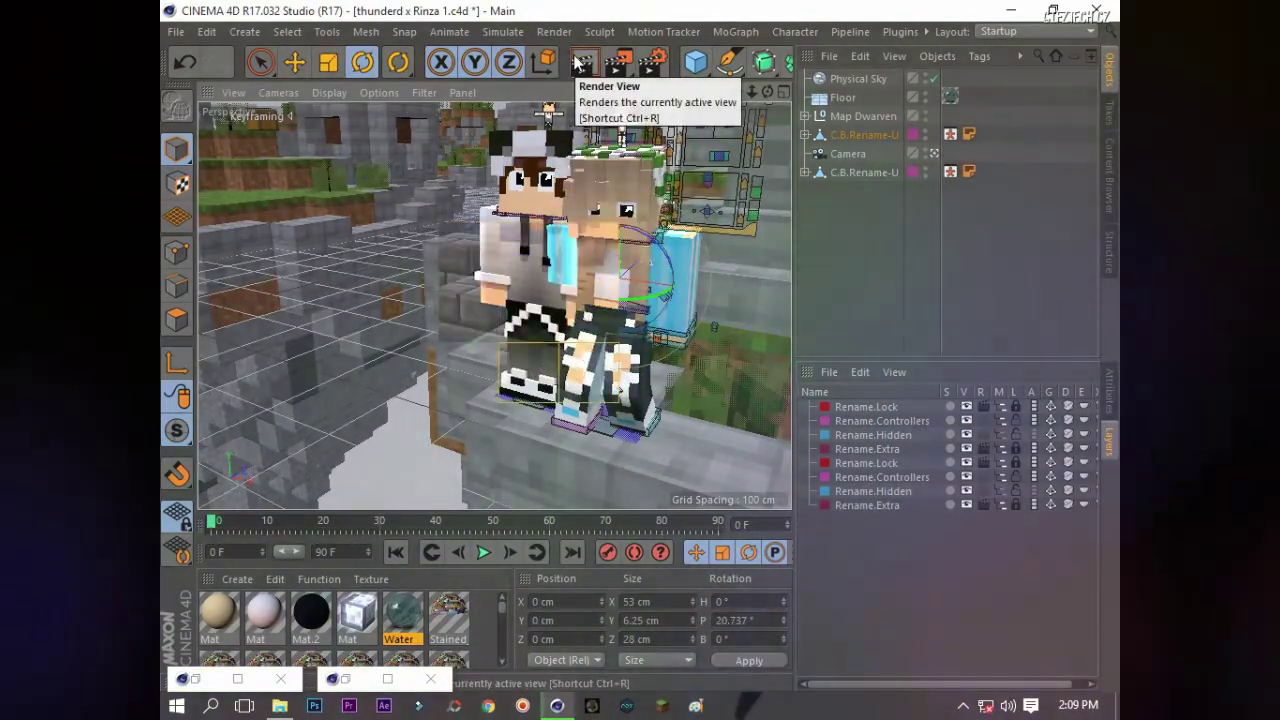
key(e)
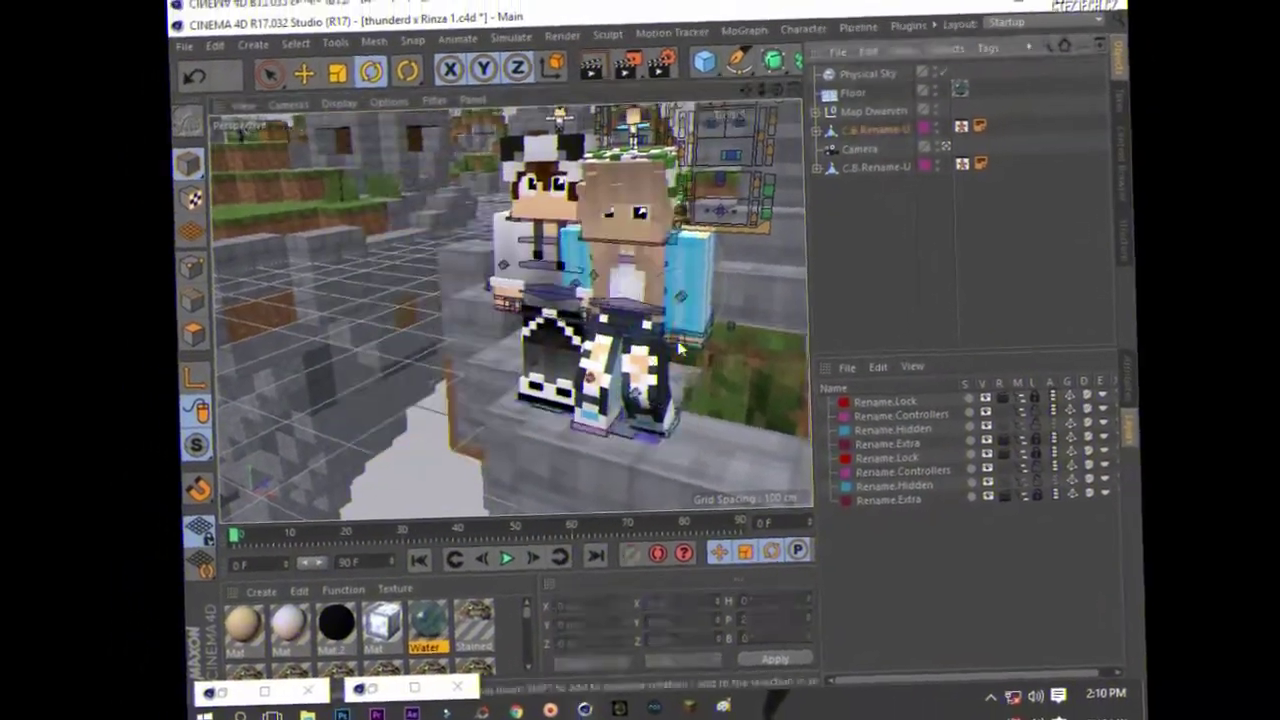
click(658, 300)
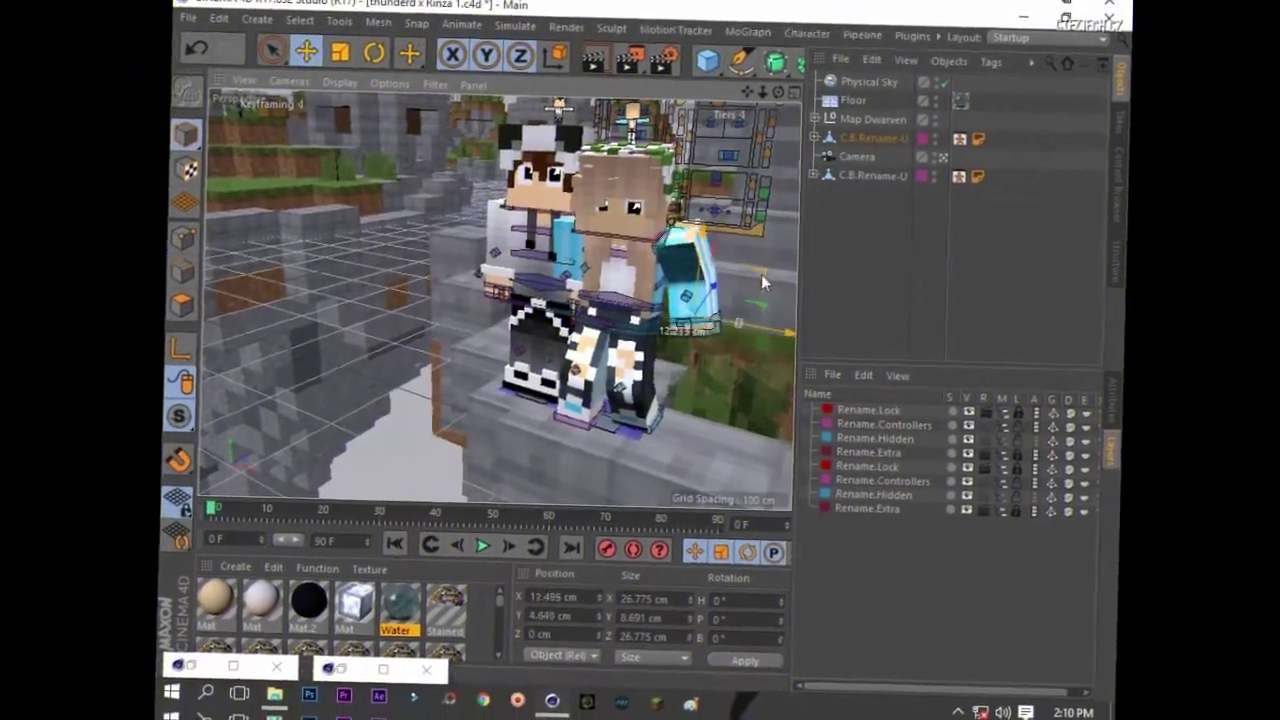
mouse_move(658, 300)
mouse_down()
mouse_move(657, 262)
mouse_move(700, 330)
mouse_up()
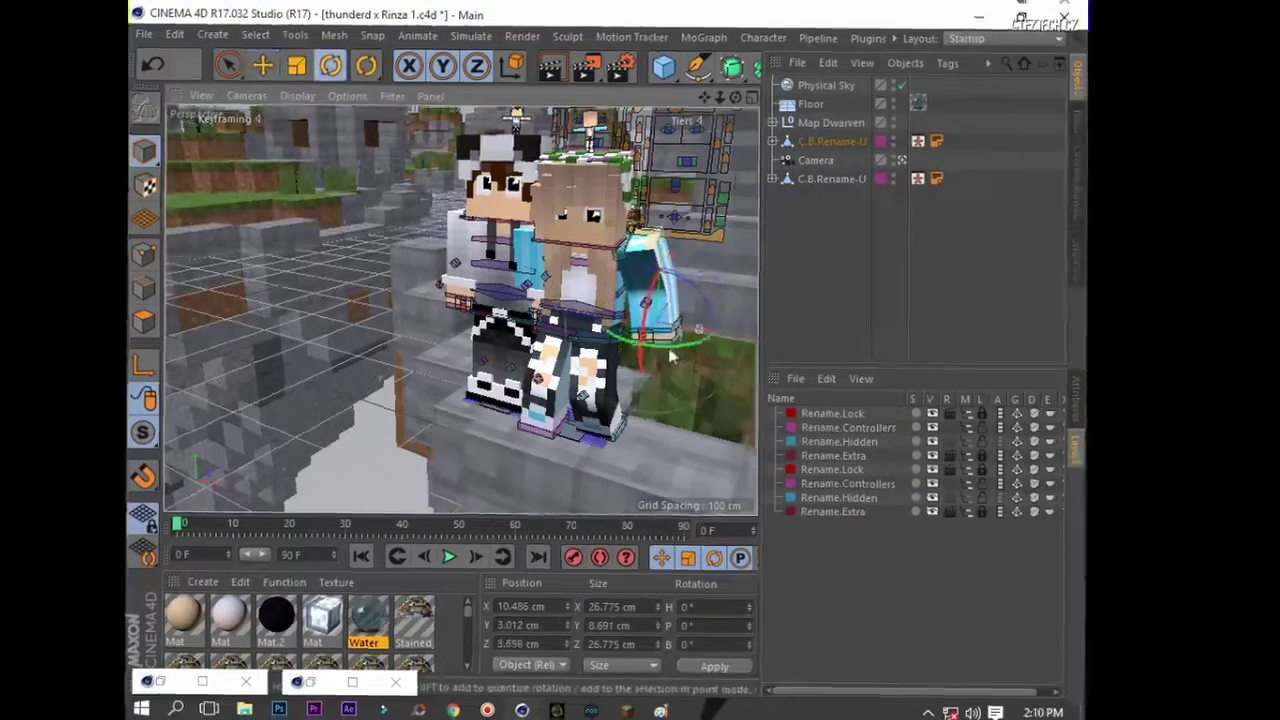
key(r)
alt+drag(760, 210, 540, 300)
Step: Try bending the blonde character's arm, undo it, and swing her leg sideways into a new stance
scroll(575, 283, up, 3)
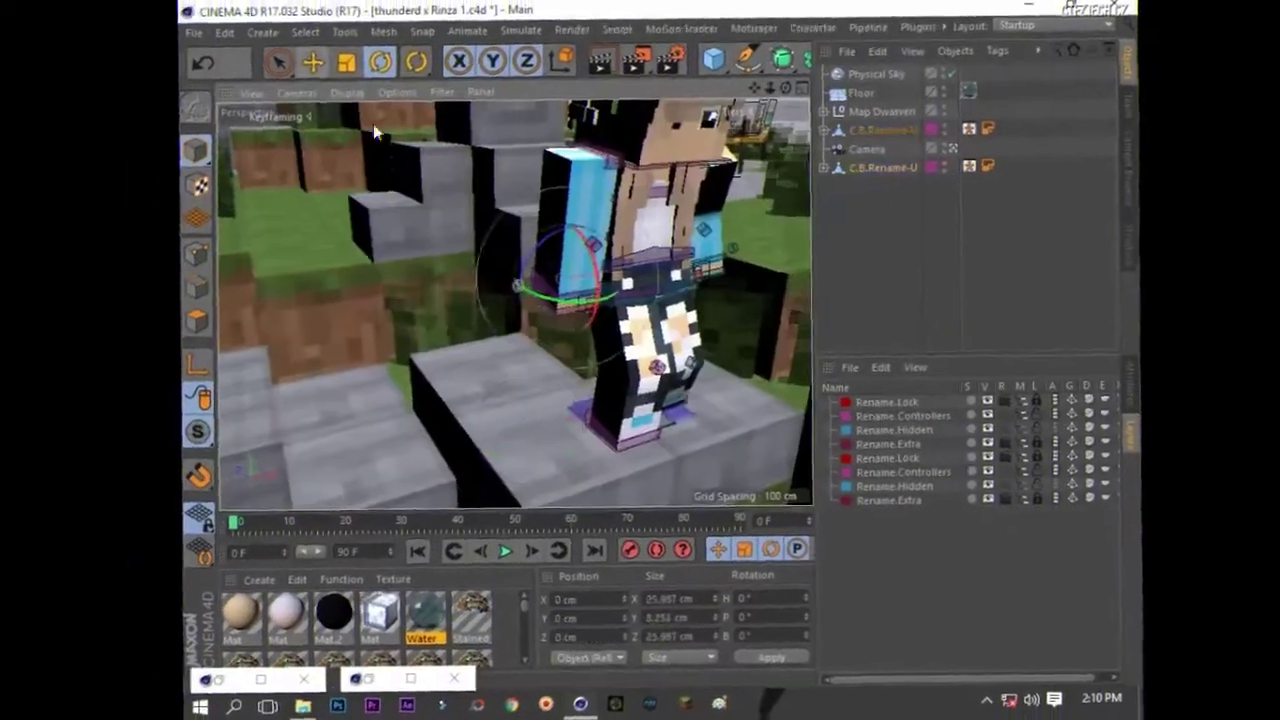
click(512, 315)
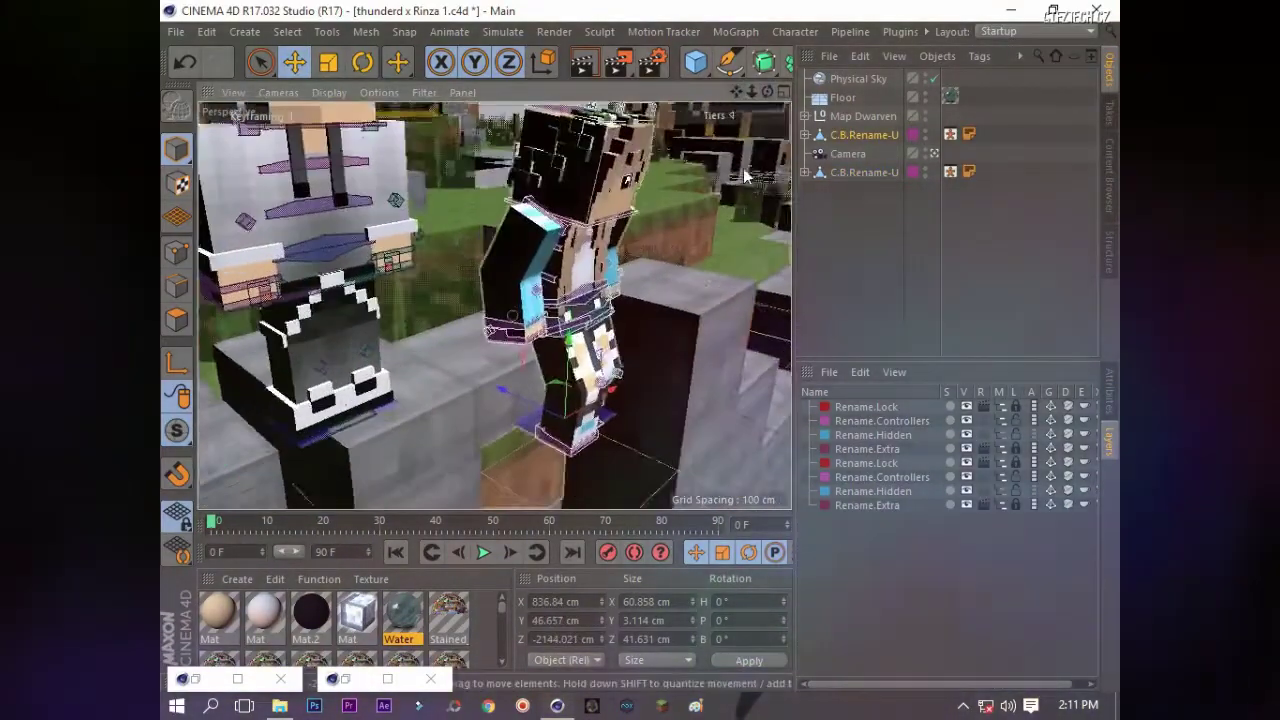
key(ctrl+z)
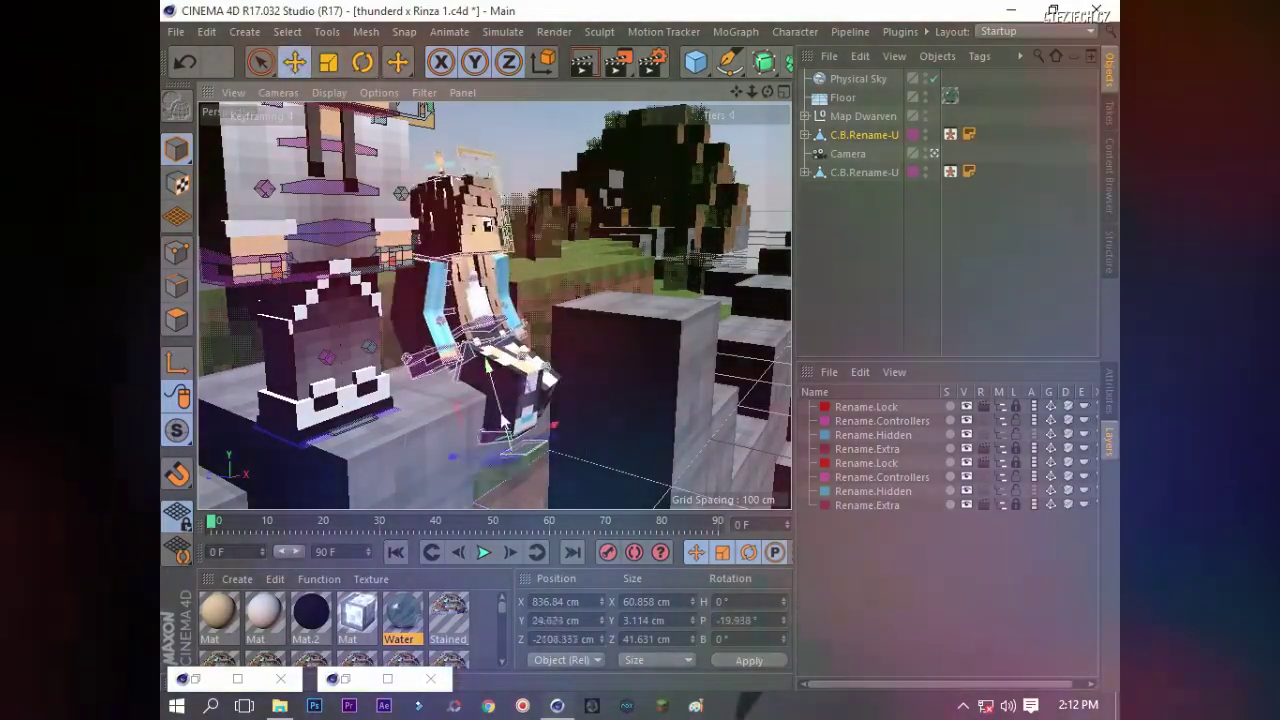
drag(771, 90, 770, 228)
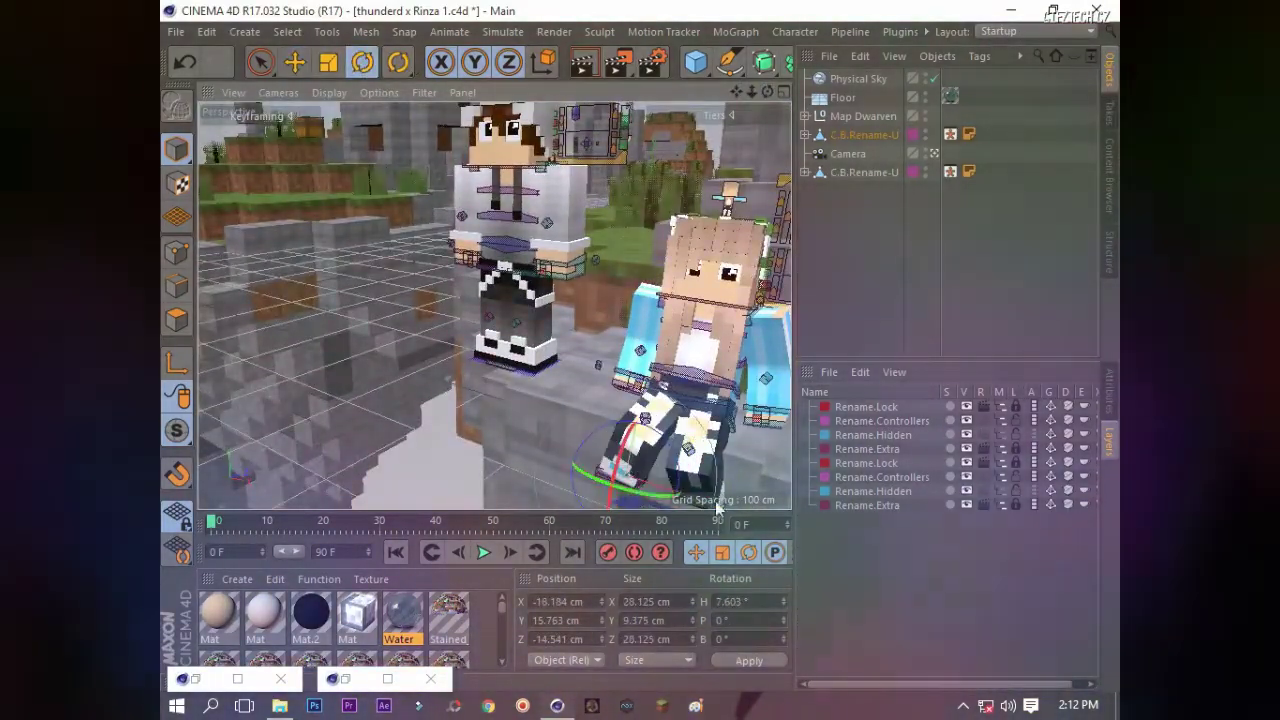
alt+drag(716, 510, 662, 497)
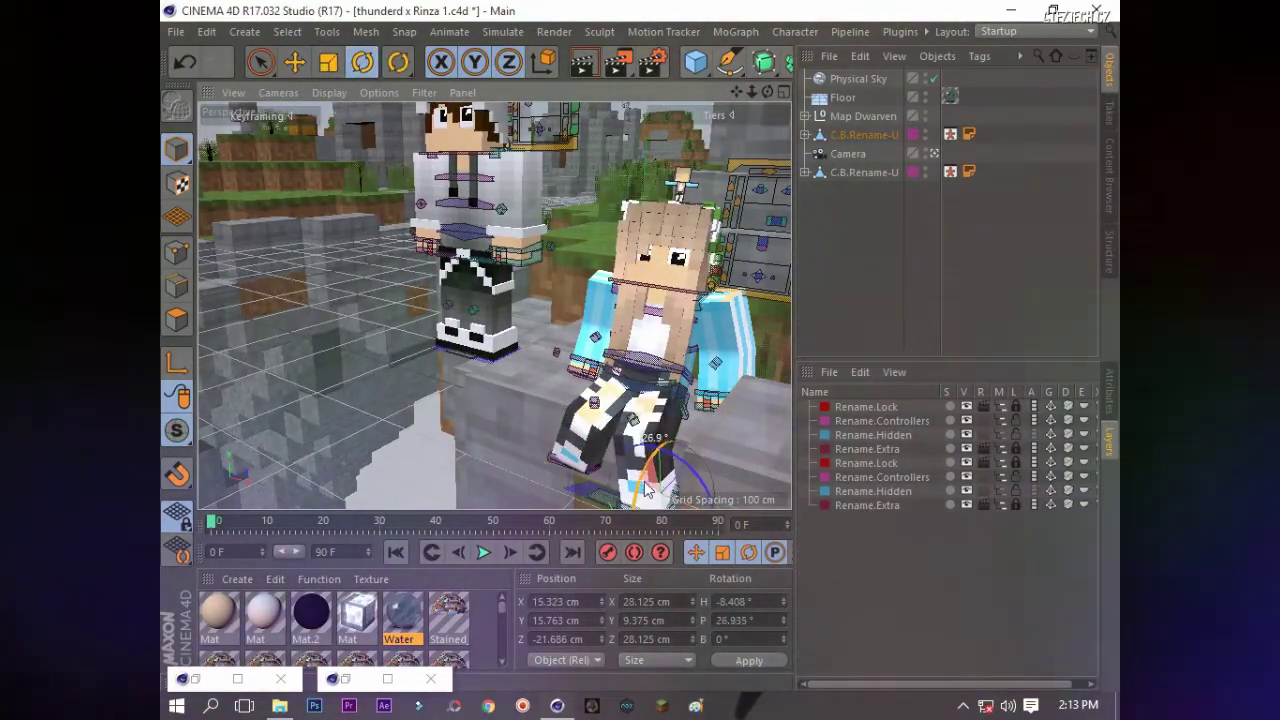
drag(573, 484, 620, 483)
key(e)
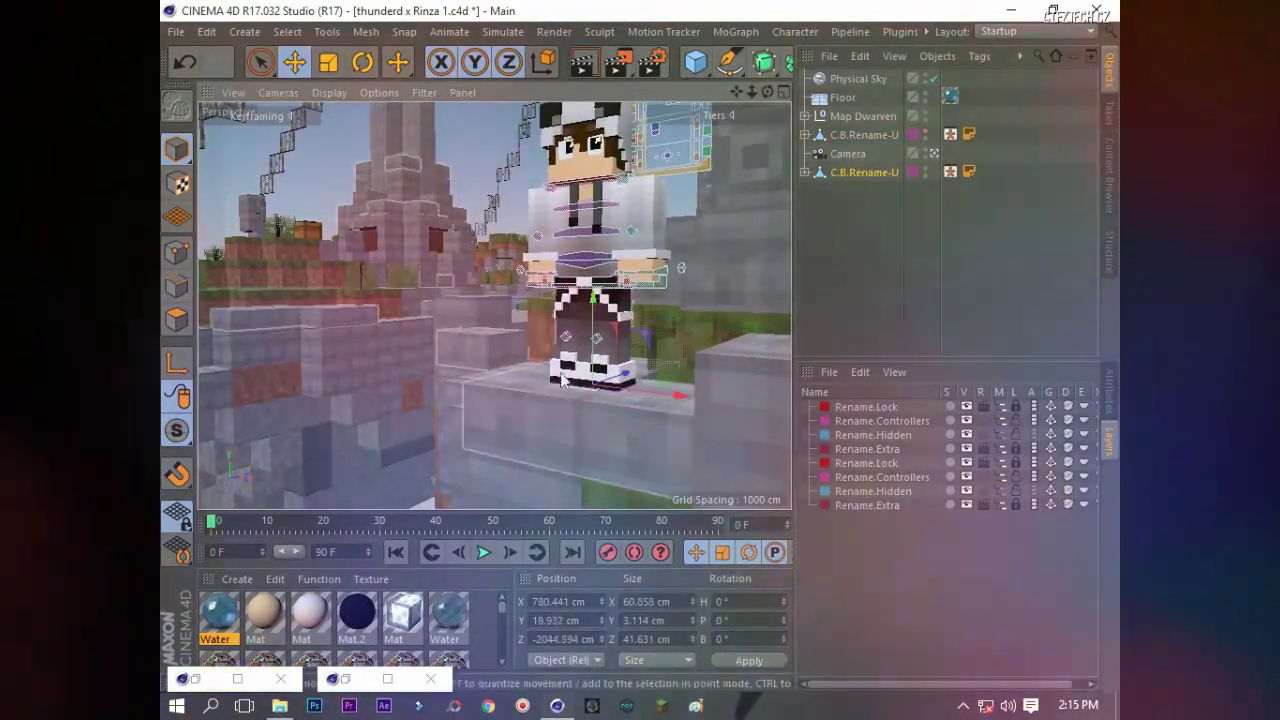
Step: Shift the boy's leg toward the camera and push his left arm goal outward and forward
click(933, 155)
click(935, 155)
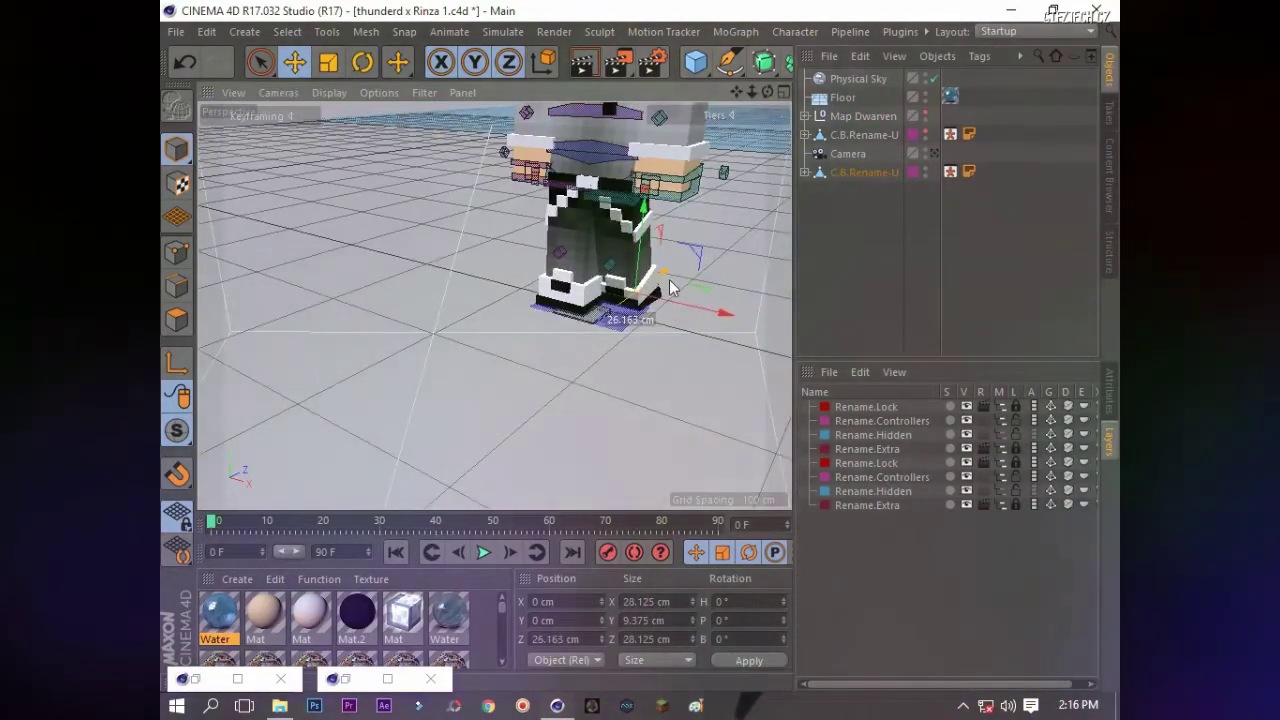
drag(617, 283, 600, 297)
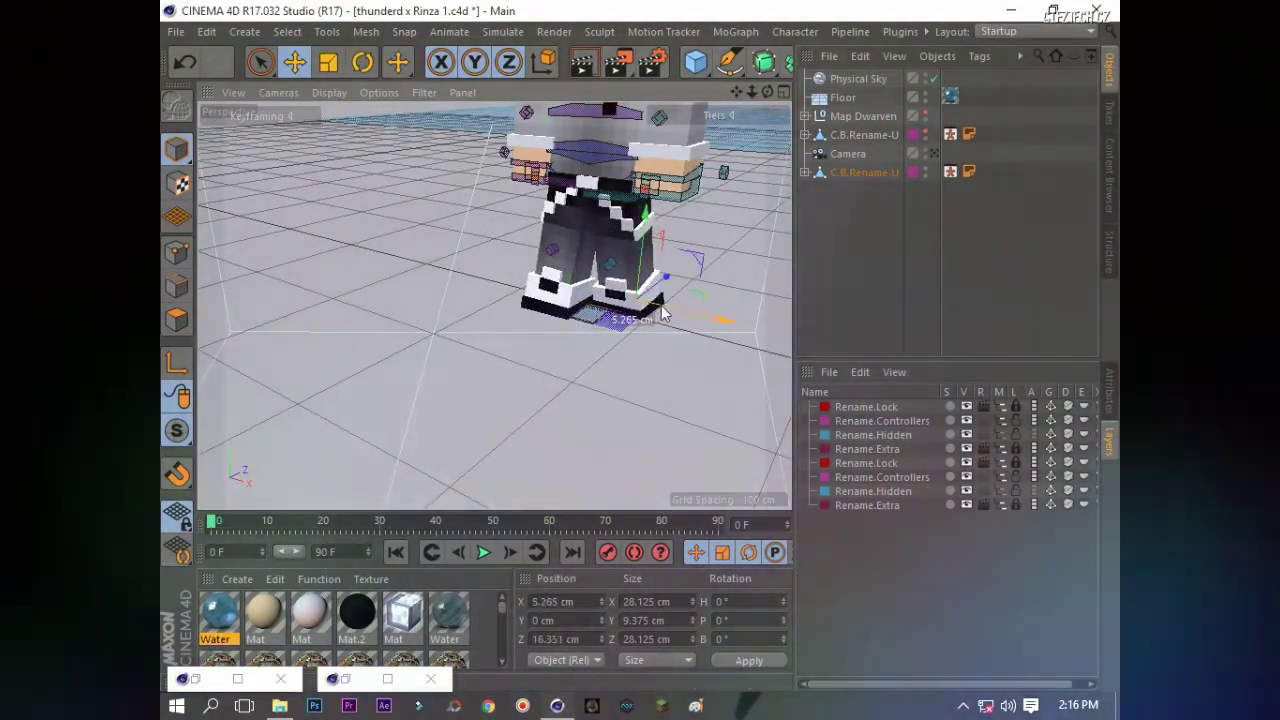
click(604, 140)
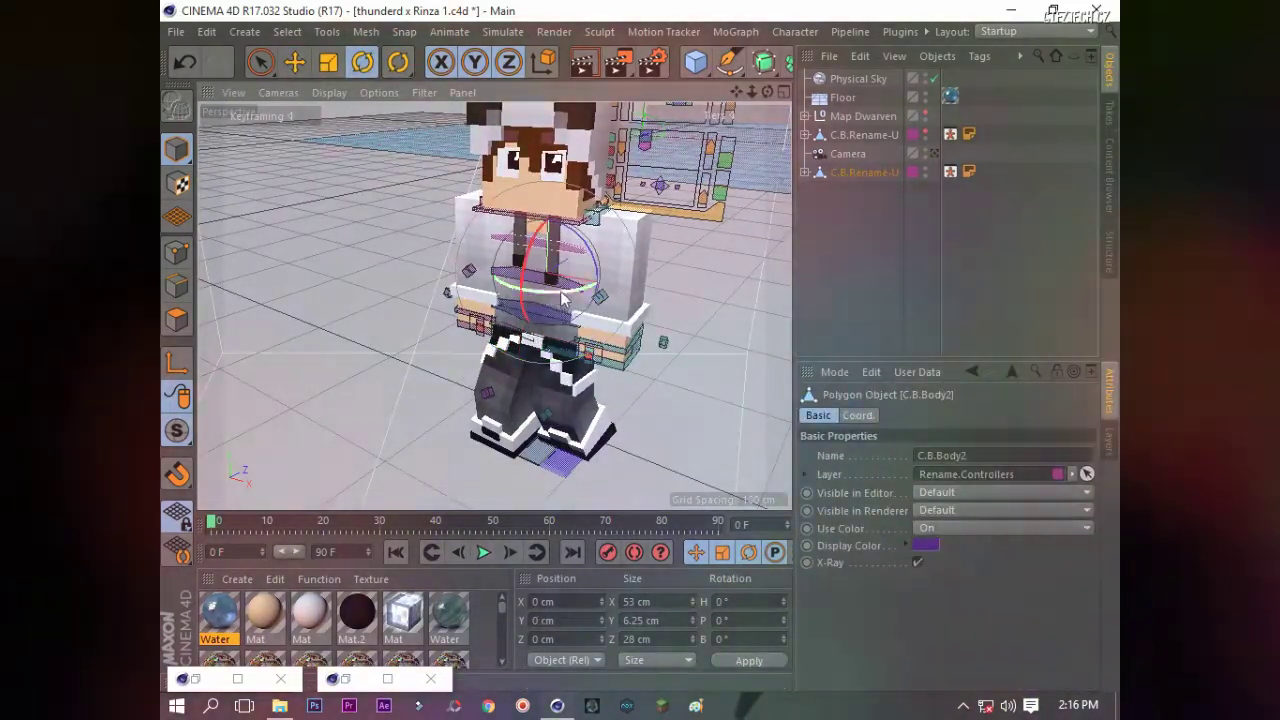
click(525, 305)
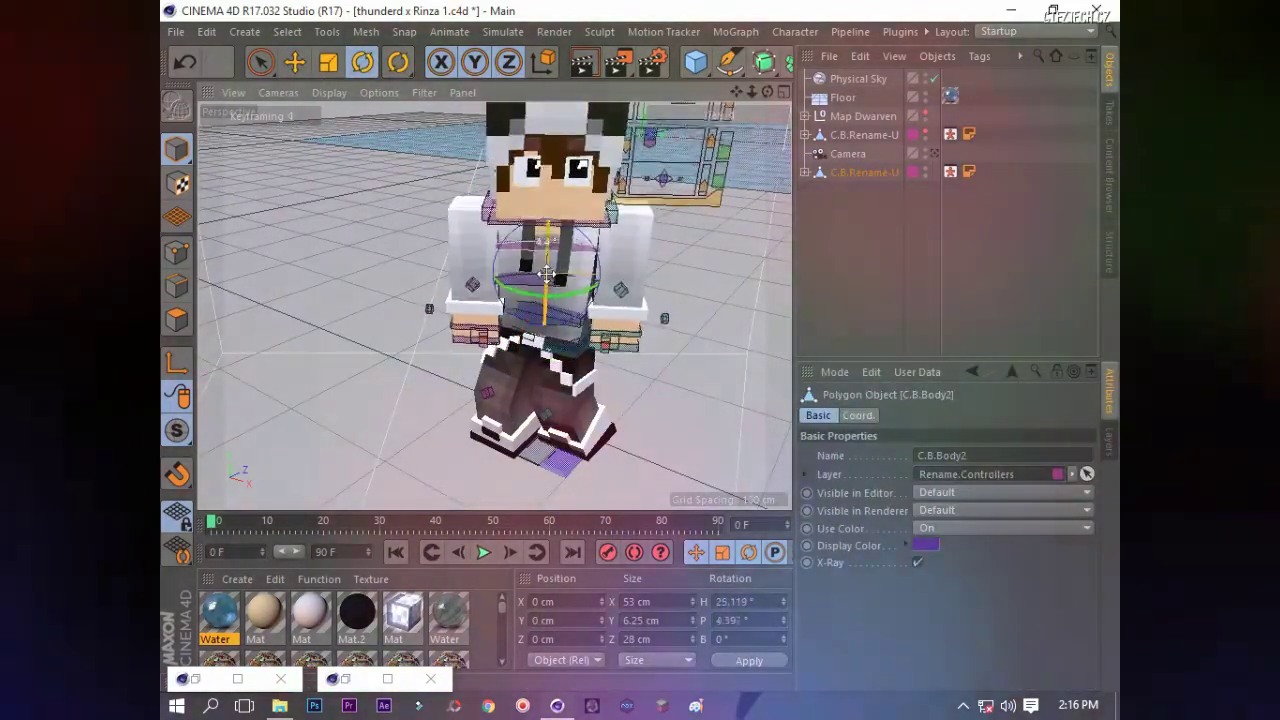
key(e)
drag(615, 335, 680, 322)
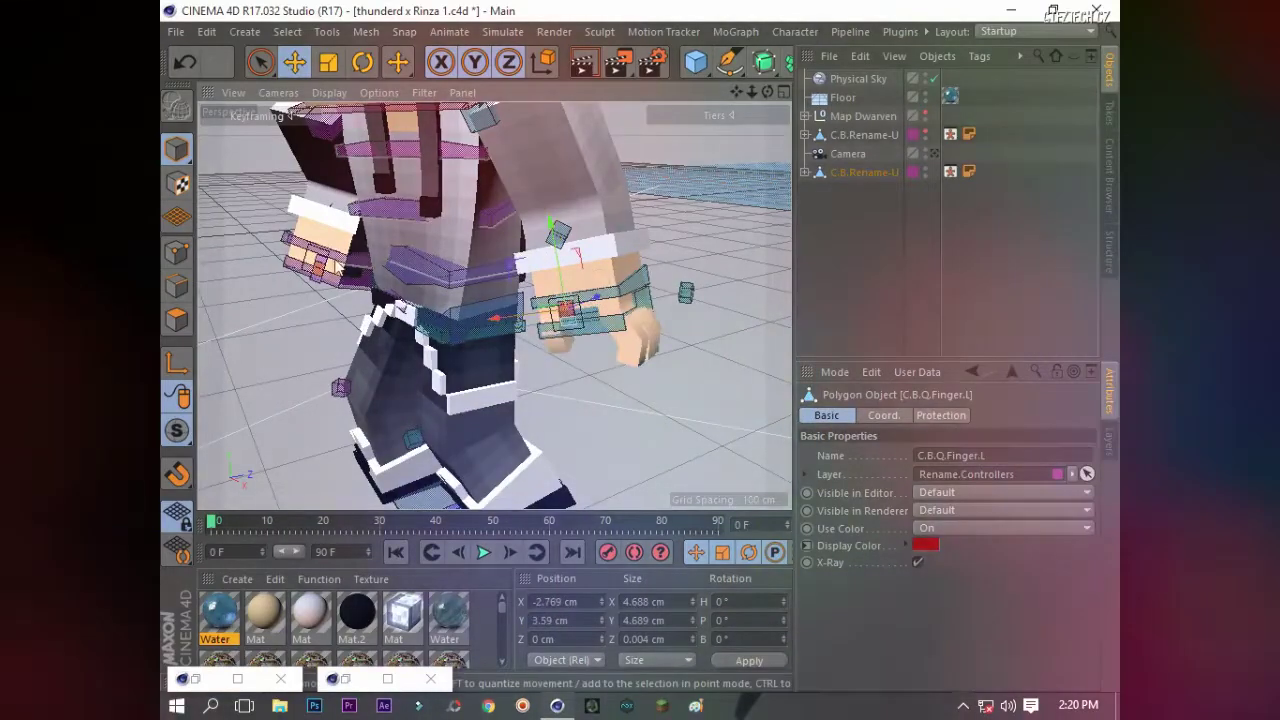
Step: Nudge the second rig's controls and undo the unwanted body tilt and pose changes
click(376, 234)
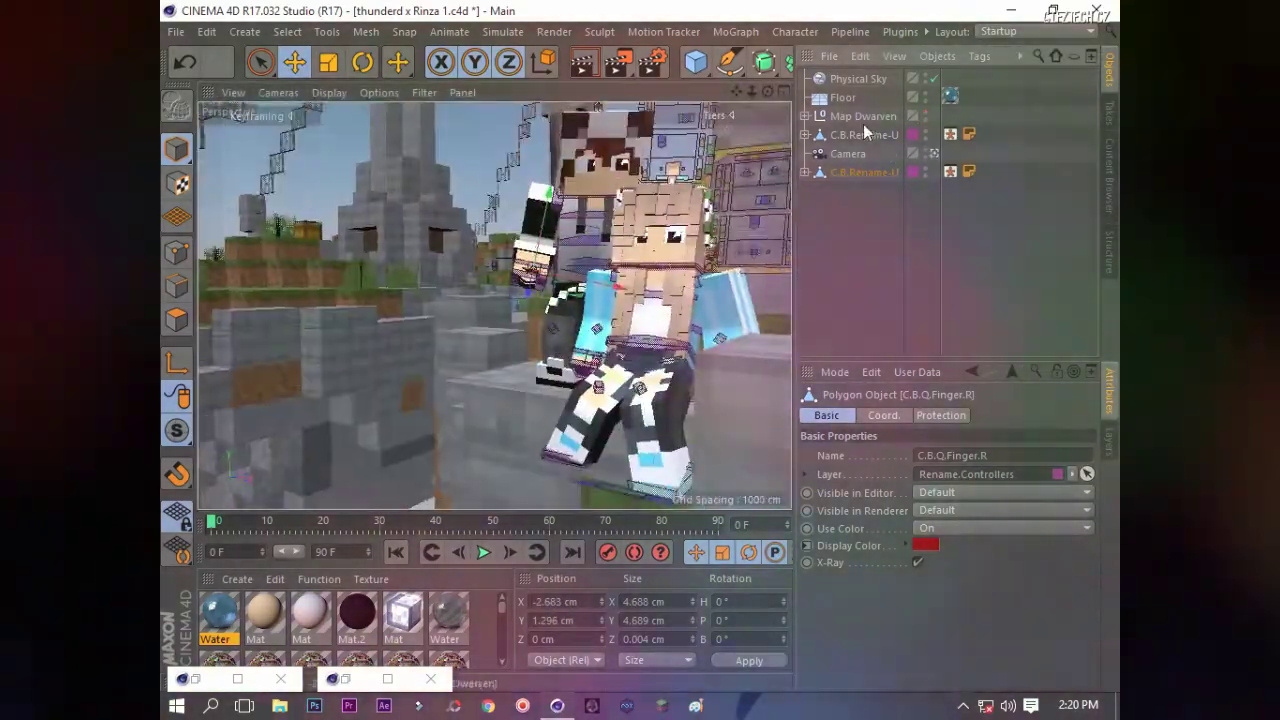
click(864, 172)
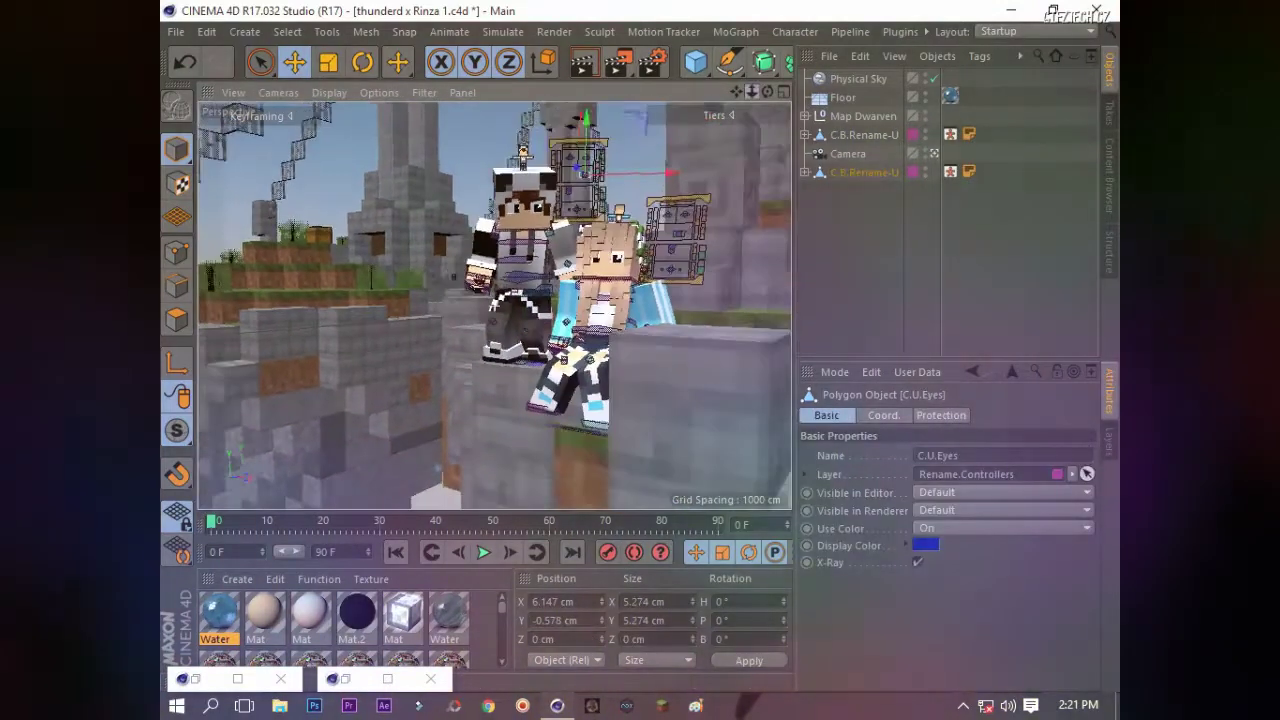
drag(634, 128, 634, 128)
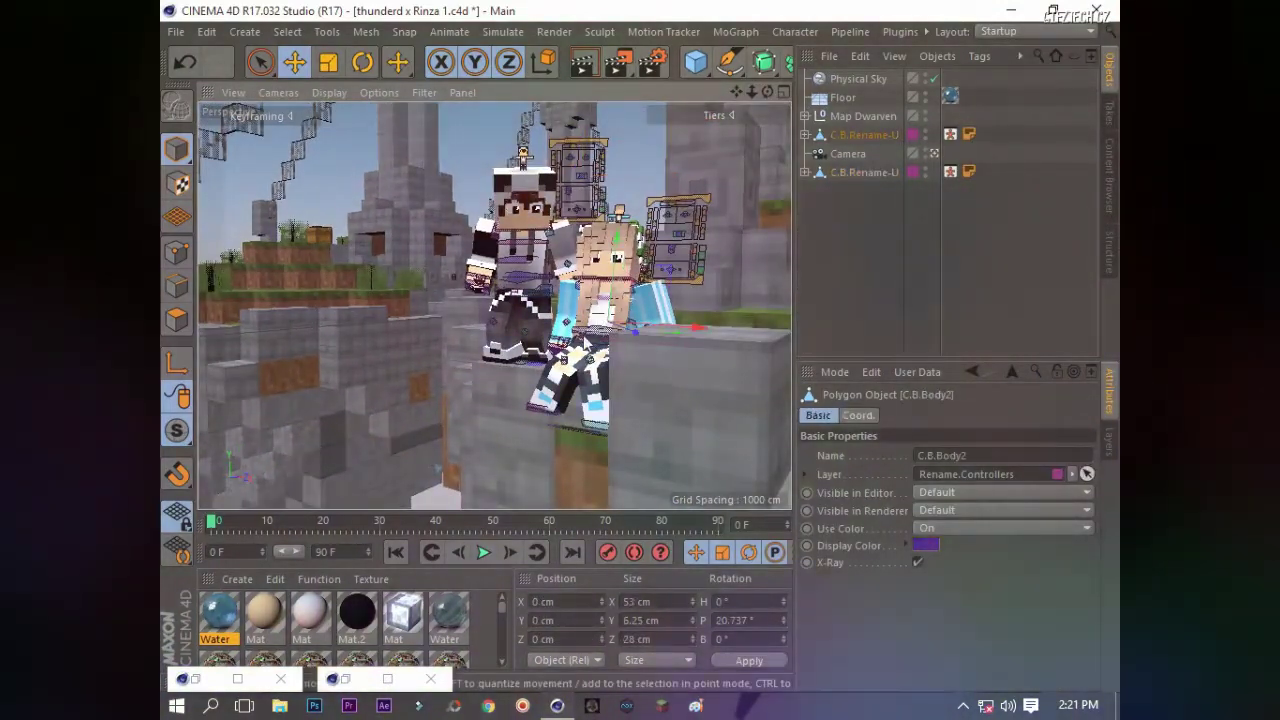
scroll(585, 350, up, 2)
click(576, 370)
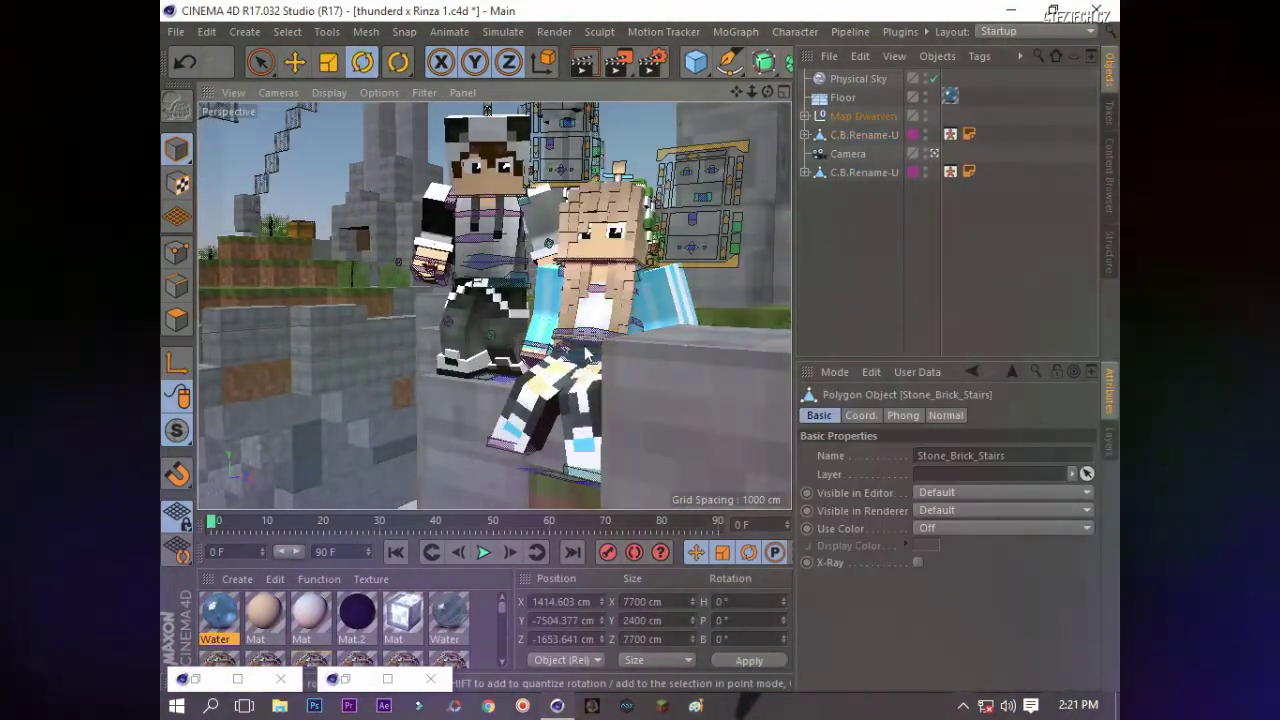
drag(576, 370, 578, 362)
key(ctrl+z)
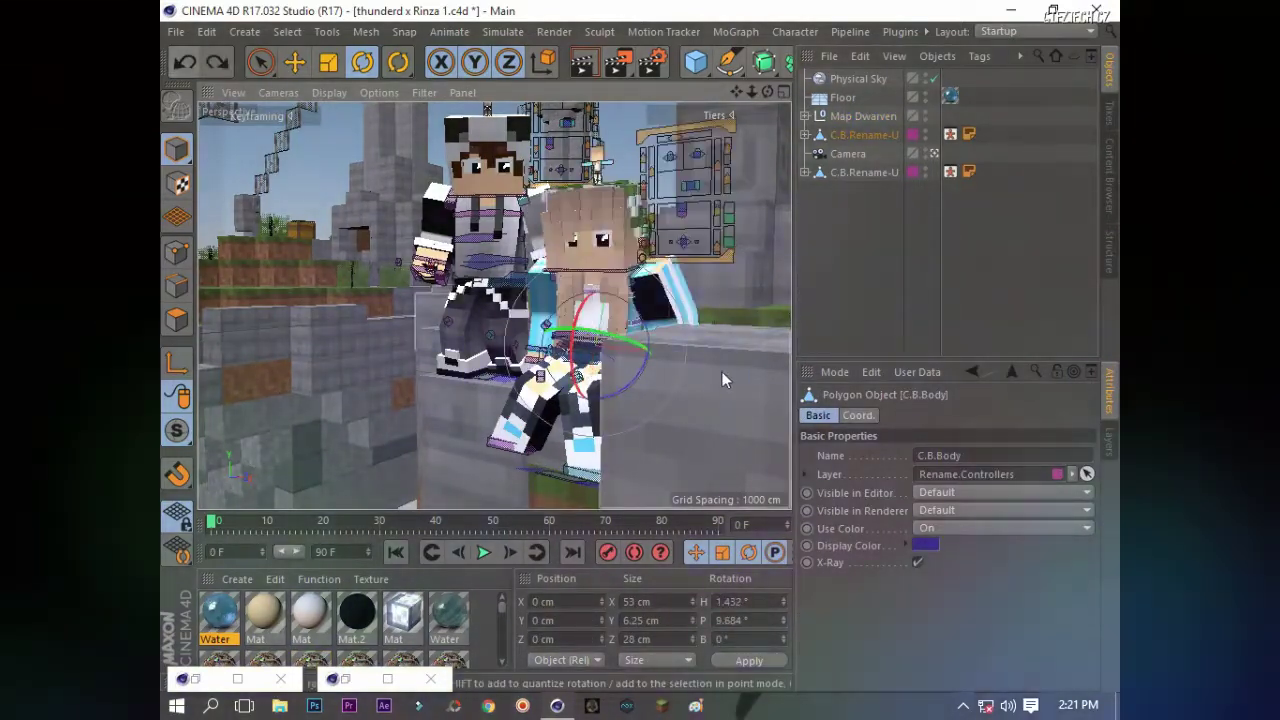
key(e)
key(ctrl+z)
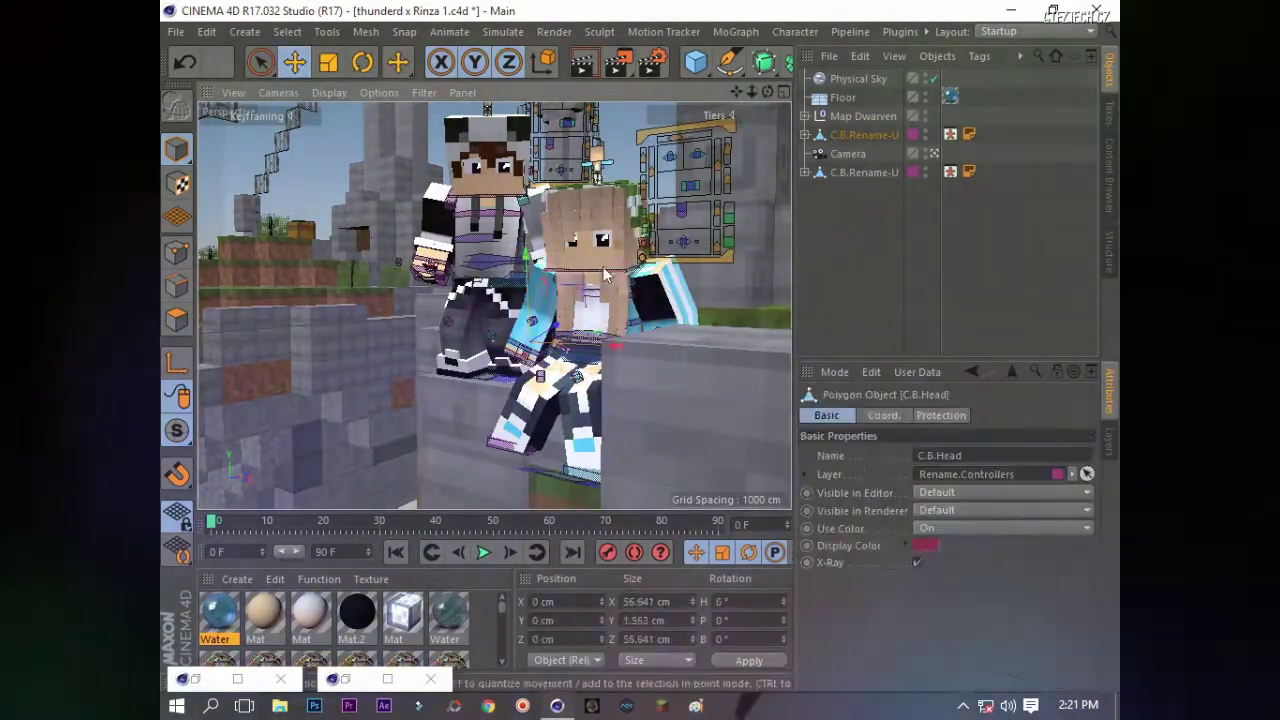
click(705, 150)
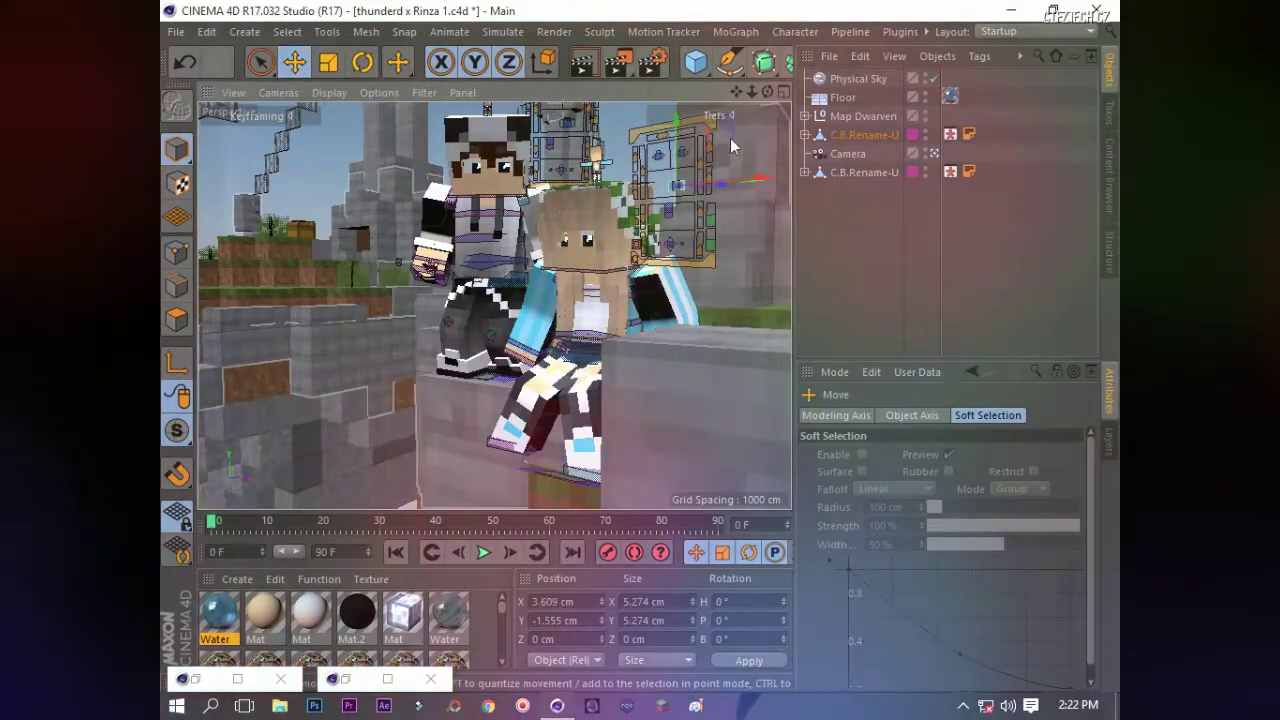
key(ctrl+z)
Step: Tilt the girl's head control about 10° with the Rotate tool
click(686, 184)
key(ctrl+z)
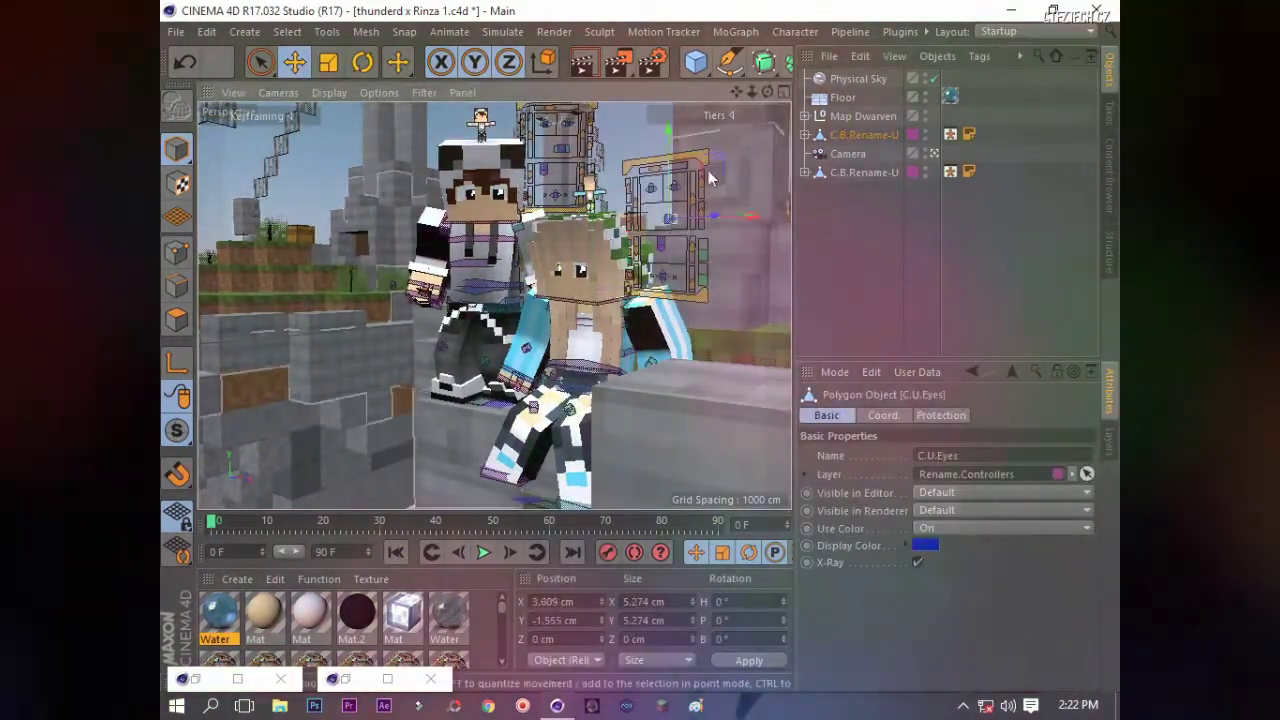
click(700, 153)
drag(758, 92, 583, 63)
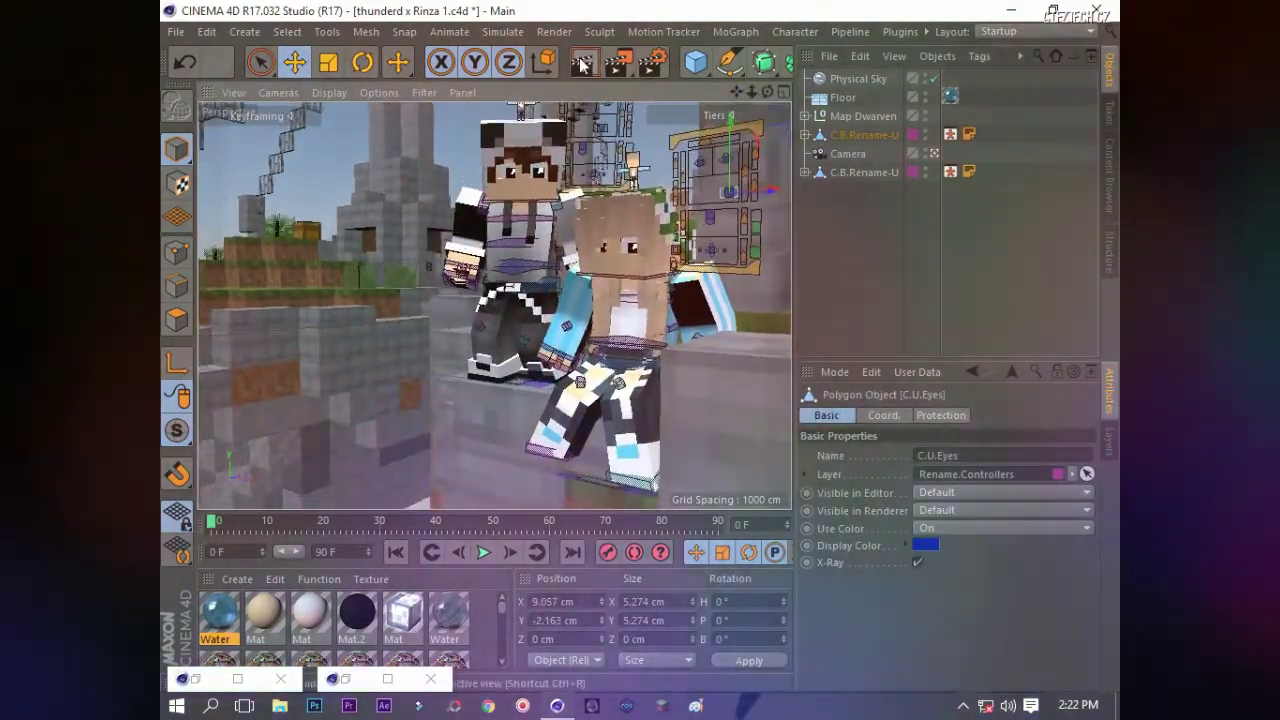
key(ctrl+z)
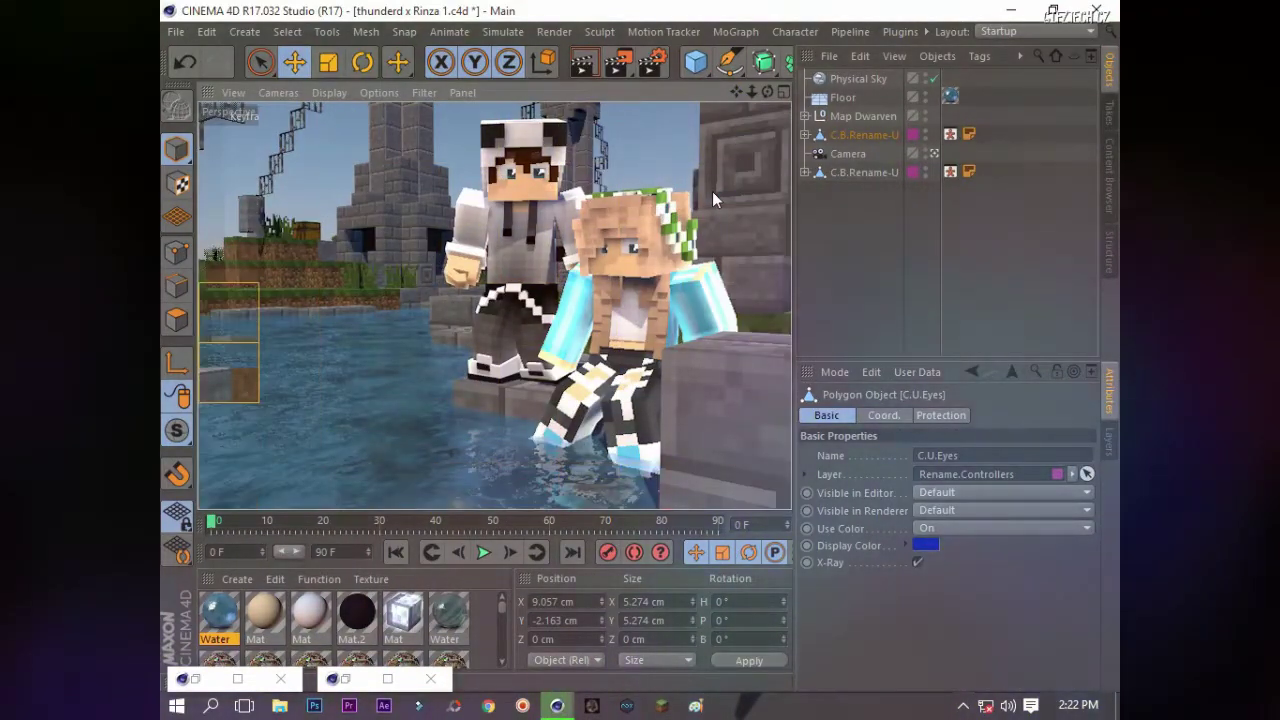
click(645, 273)
key(r)
drag(616, 278, 622, 280)
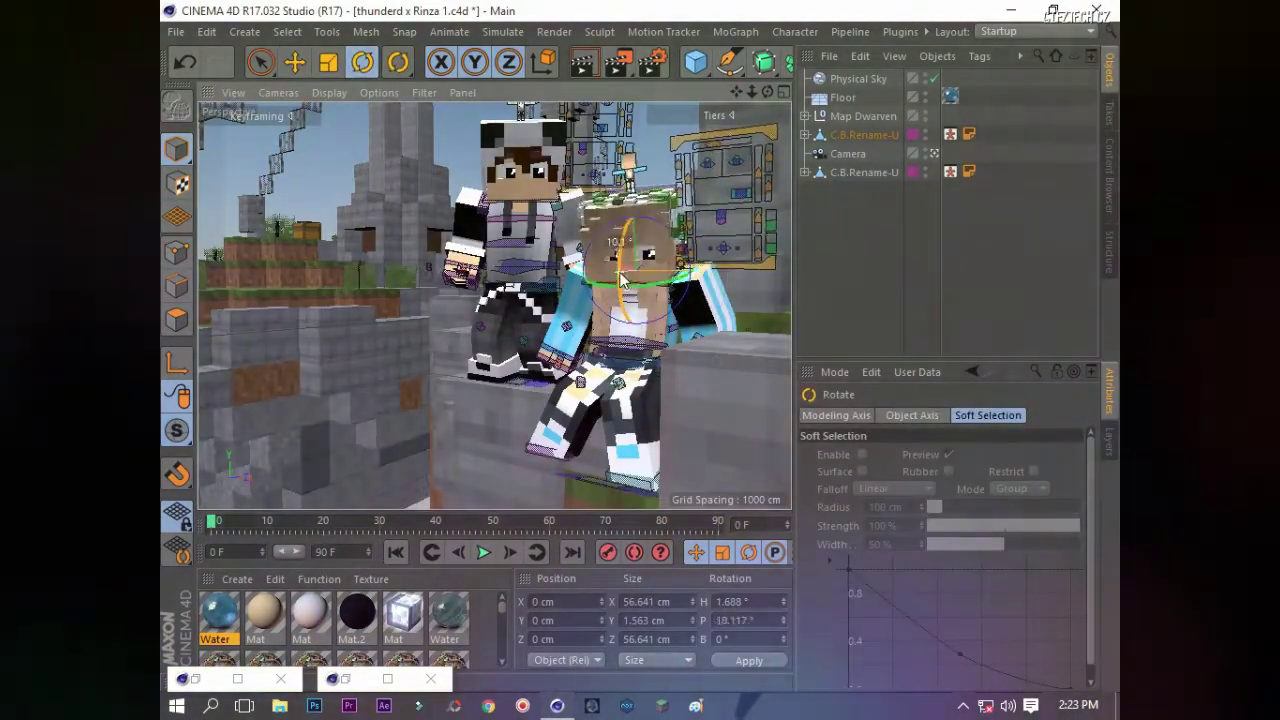
Step: Select Map Dwarven, the camera and both rigs, and raise them together to about Y 22 cm
click(741, 195)
key(e)
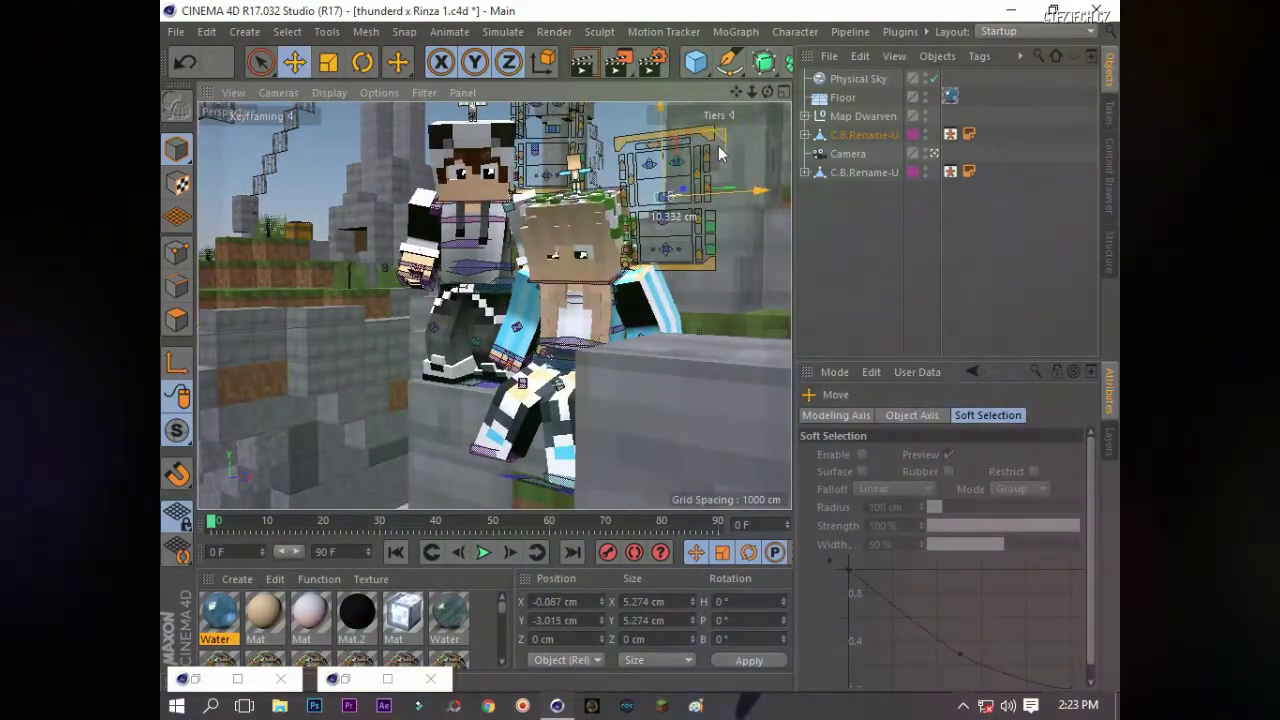
drag(834, 194, 830, 112)
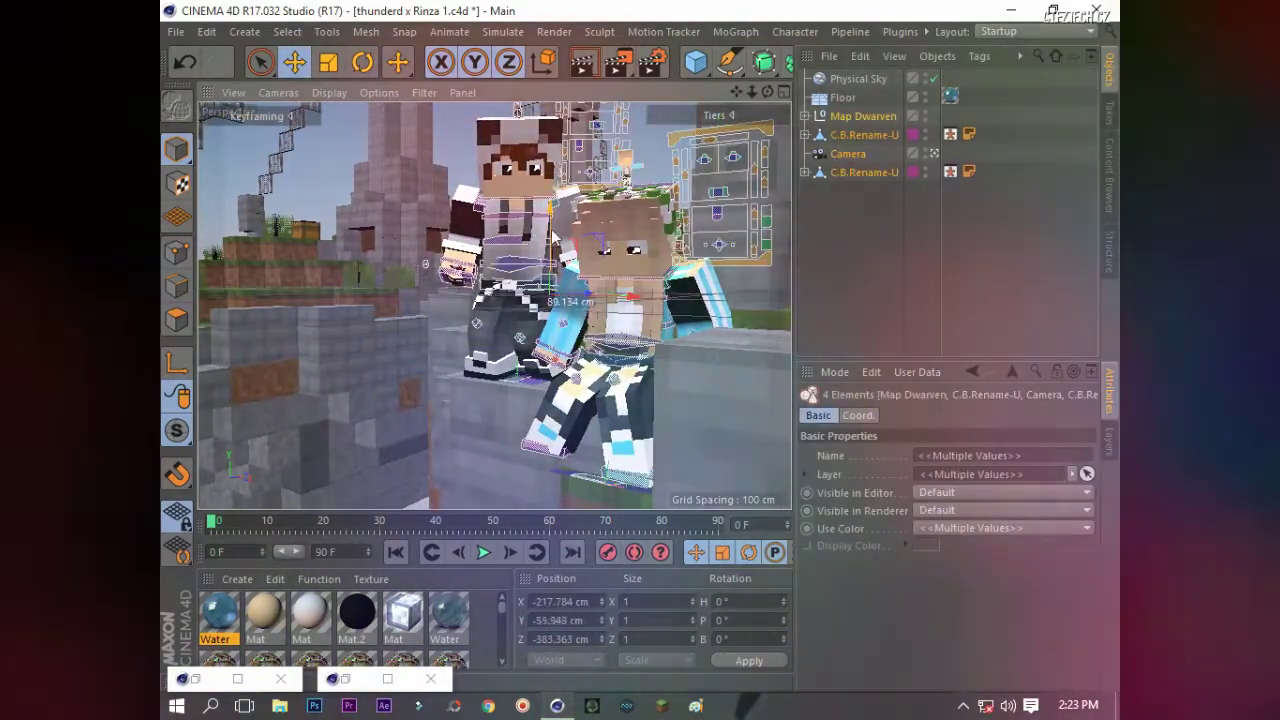
drag(553, 240, 712, 326)
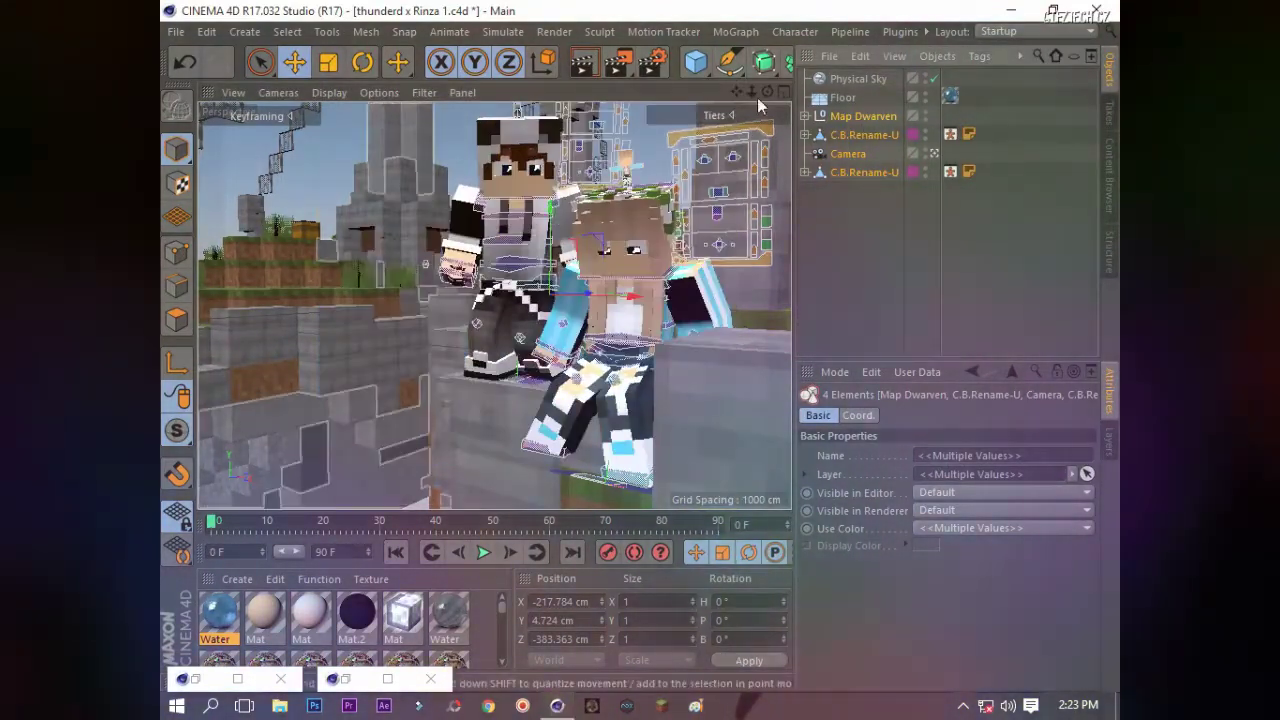
mouse_move(712, 326)
alt+mouse_down()
mouse_move(773, 242)
mouse_move(736, 137)
mouse_move(736, 150)
mouse_move(740, 120)
alt+mouse_up()
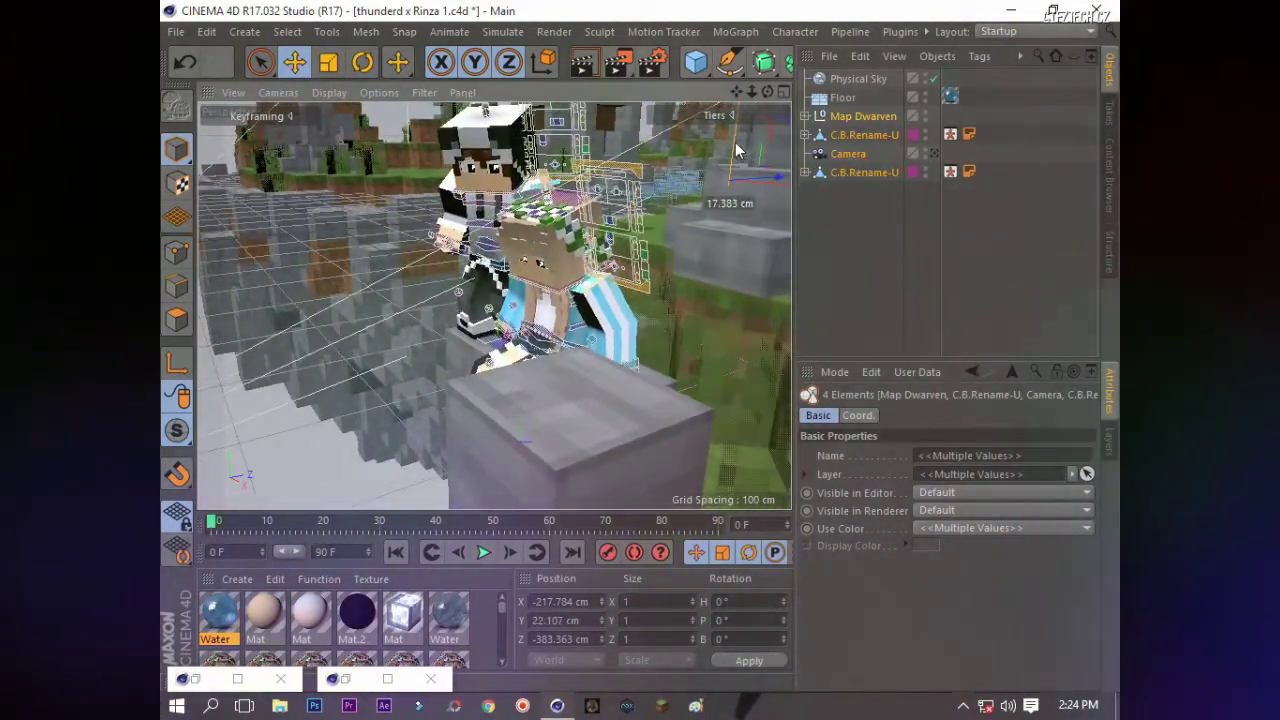
Step: Render a preview of the posed characters from the editor view
click(933, 153)
click(933, 155)
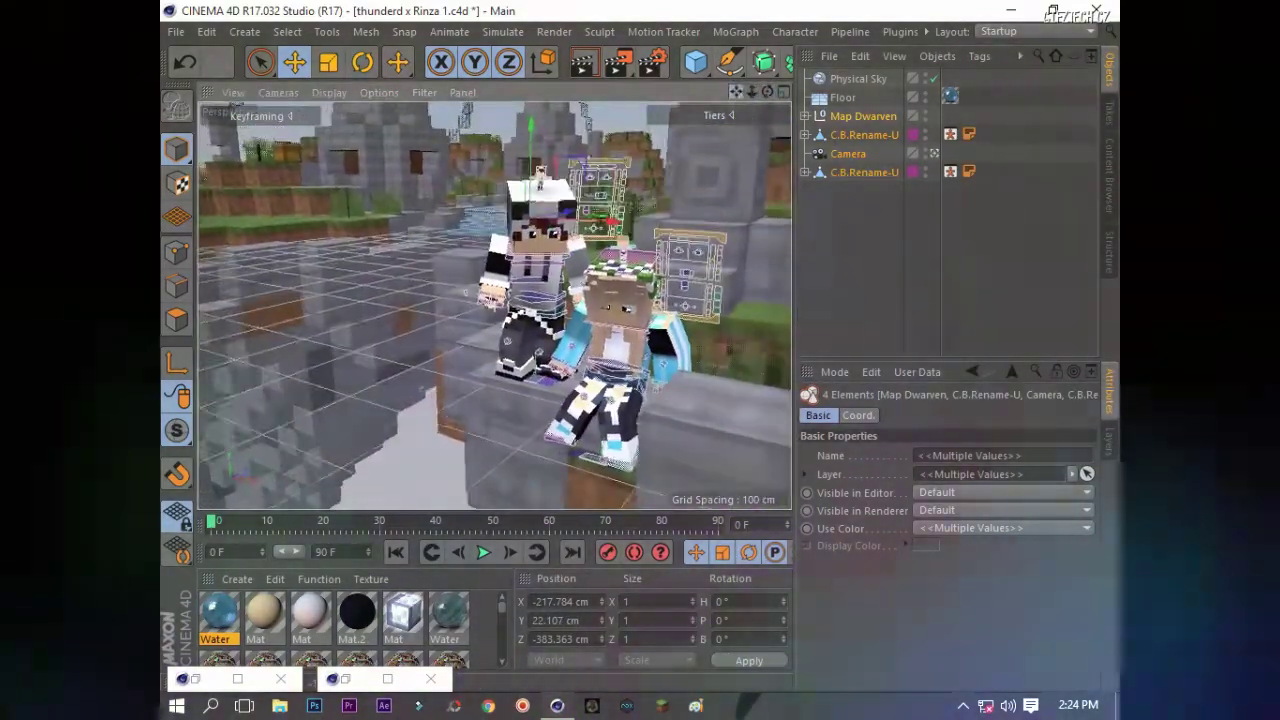
click(581, 67)
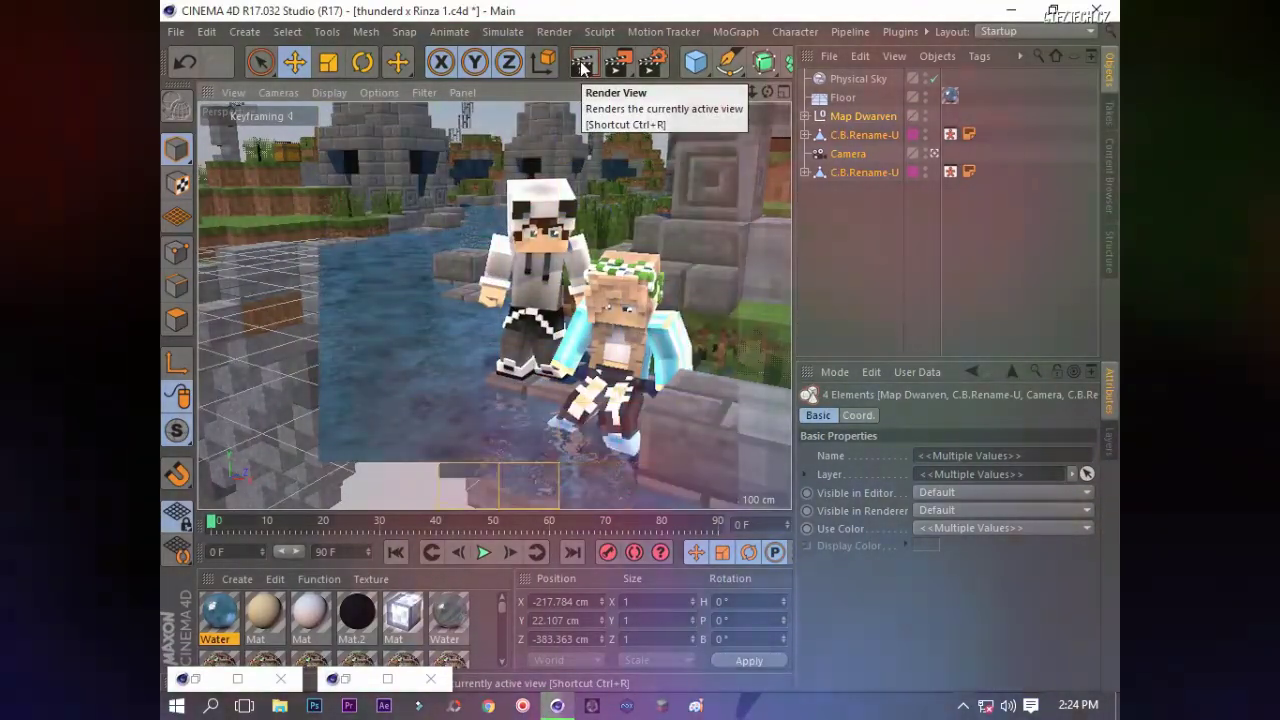
drag(768, 91, 748, 92)
Step: Set the render output size to 1280 × 600 pixels and open the Save page
key(ctrl+b)
text(1280)
key(Tab)
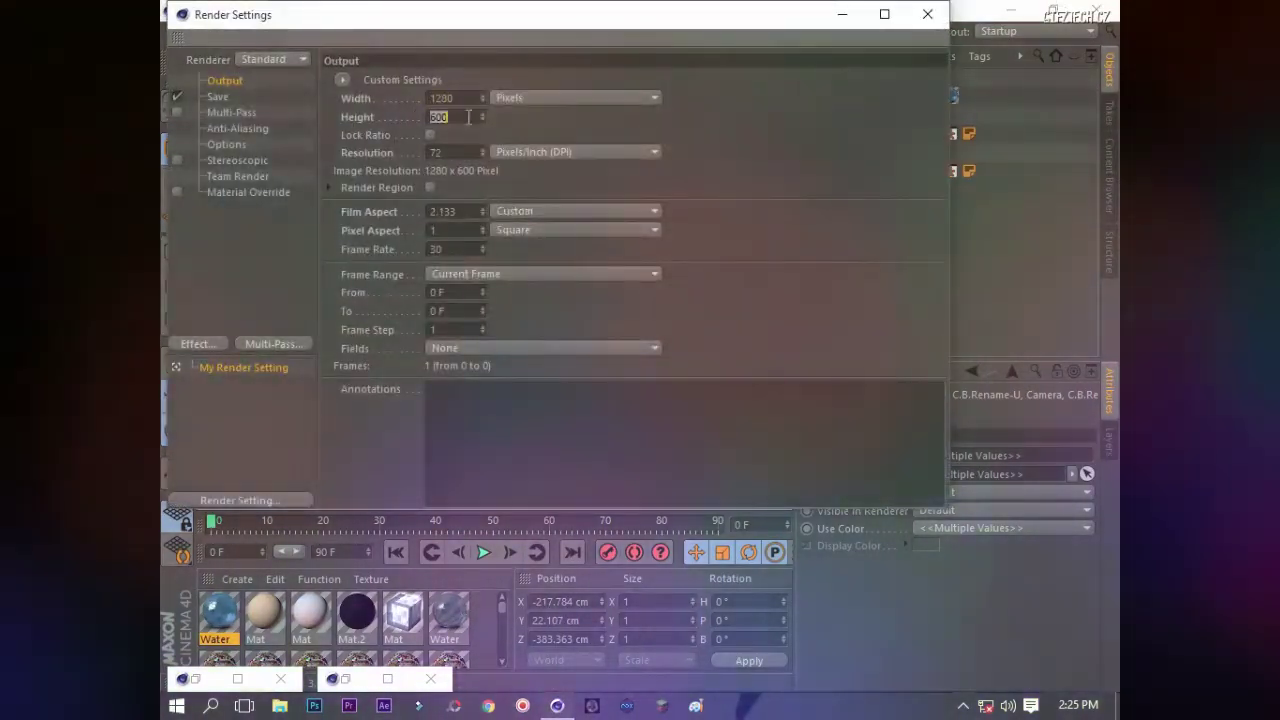
click(217, 96)
click(893, 113)
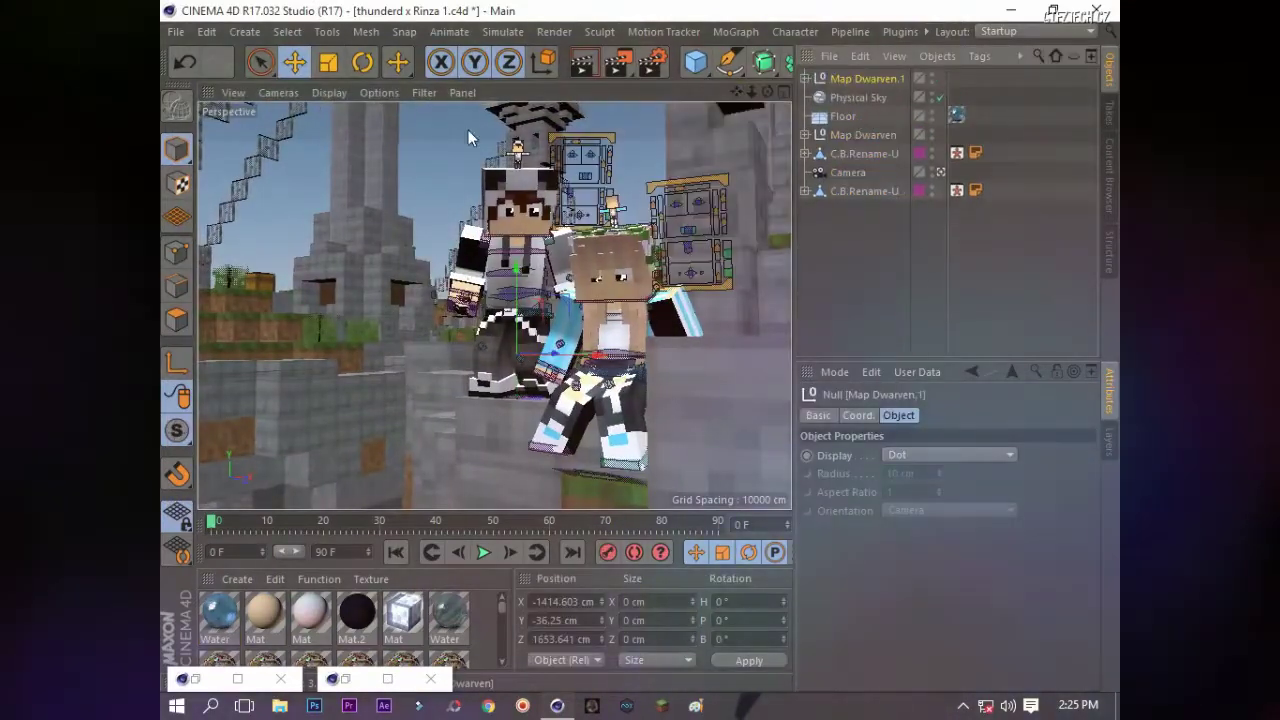
Step: Move the Map Dwarven.1 copy behind the characters
drag(468, 130, 293, 457)
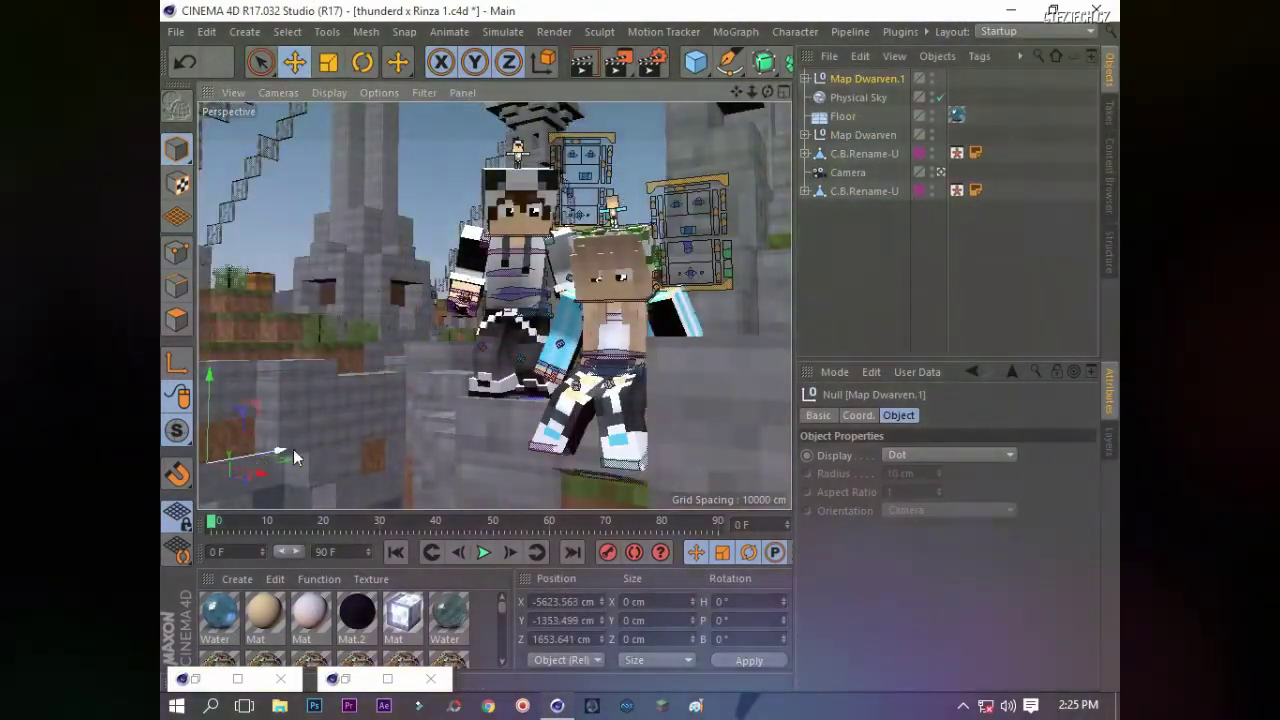
mouse_move(530, 382)
mouse_down()
mouse_move(440, 253)
mouse_move(480, 255)
mouse_up()
key(r)
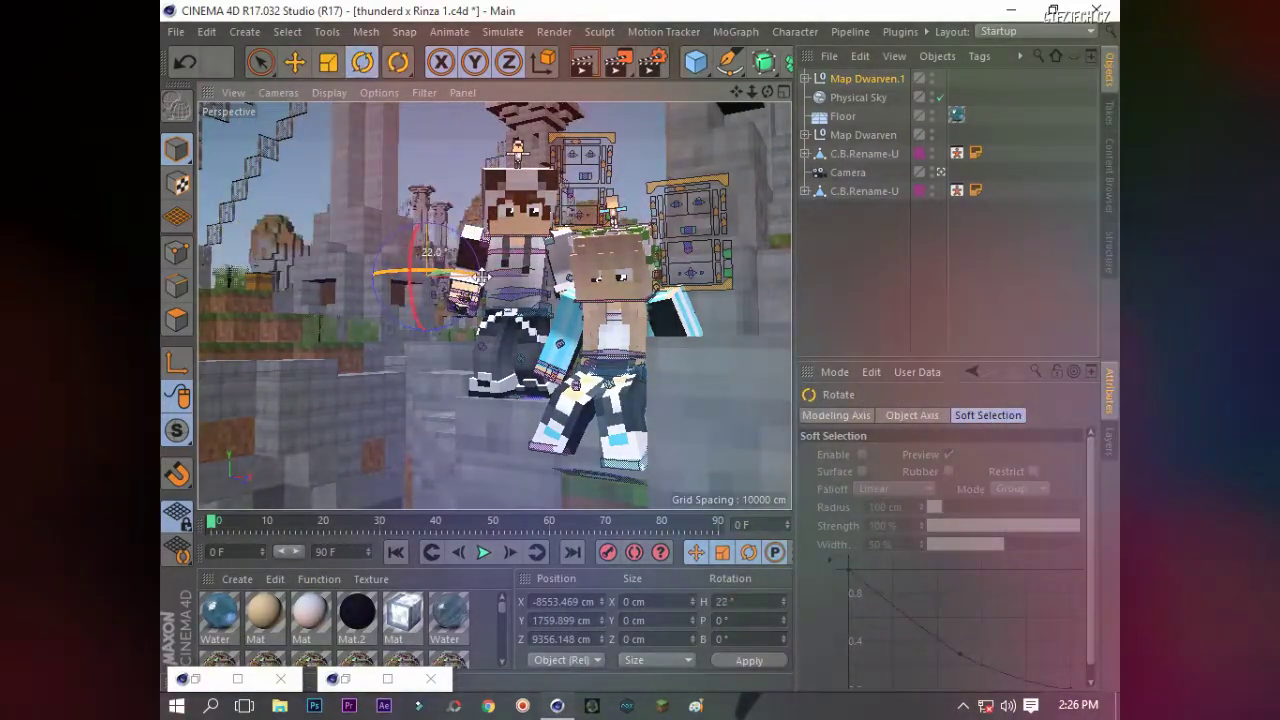
Step: Render a preview of the two characters in the water by the ruins
click(580, 63)
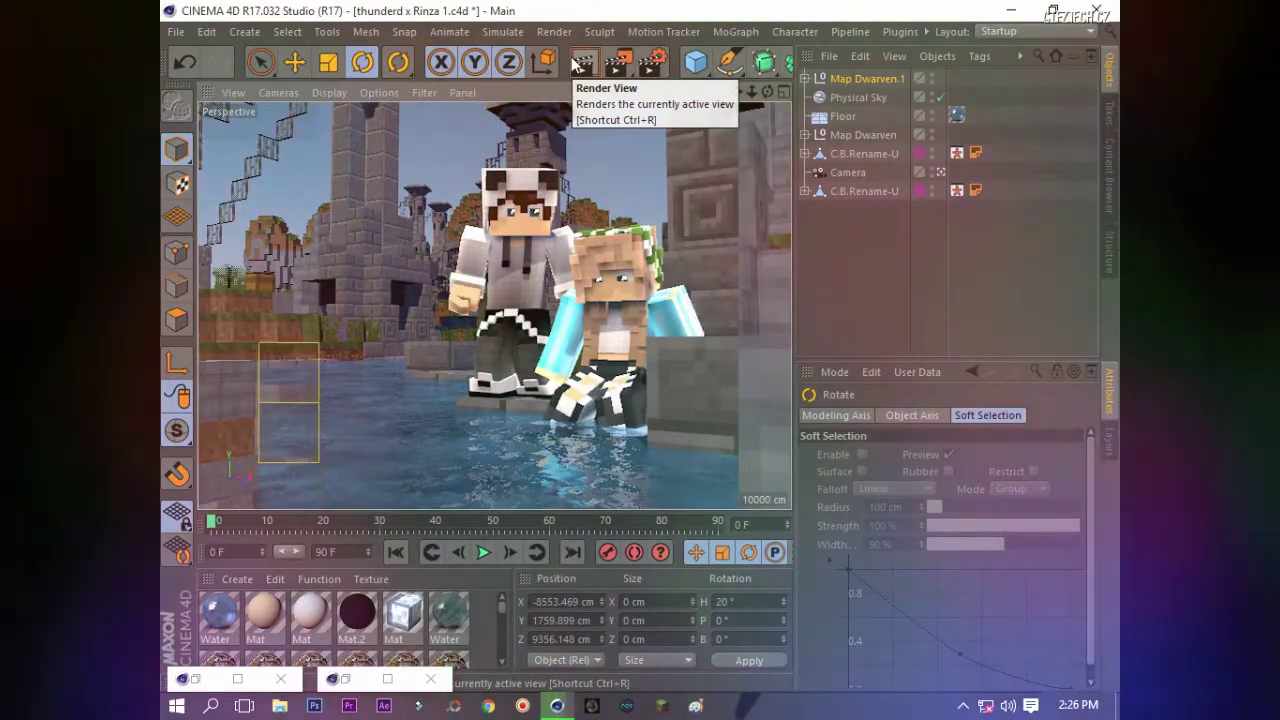
click(717, 415)
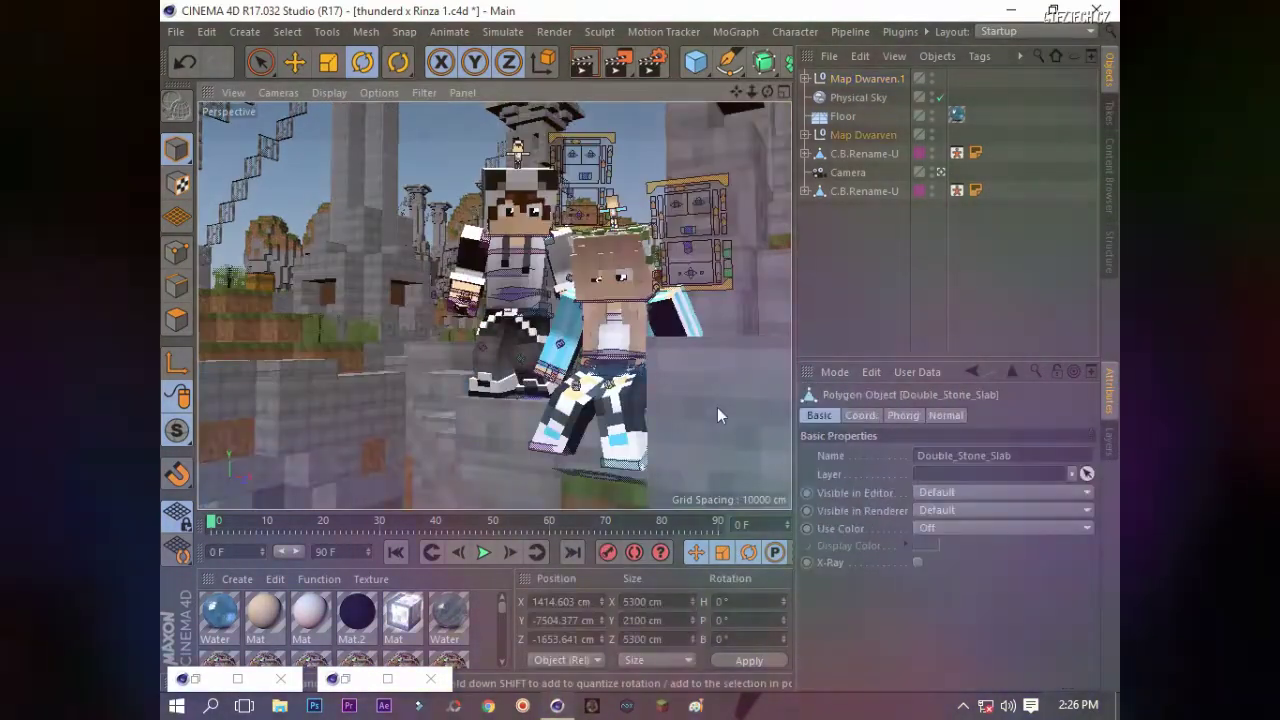
click(592, 66)
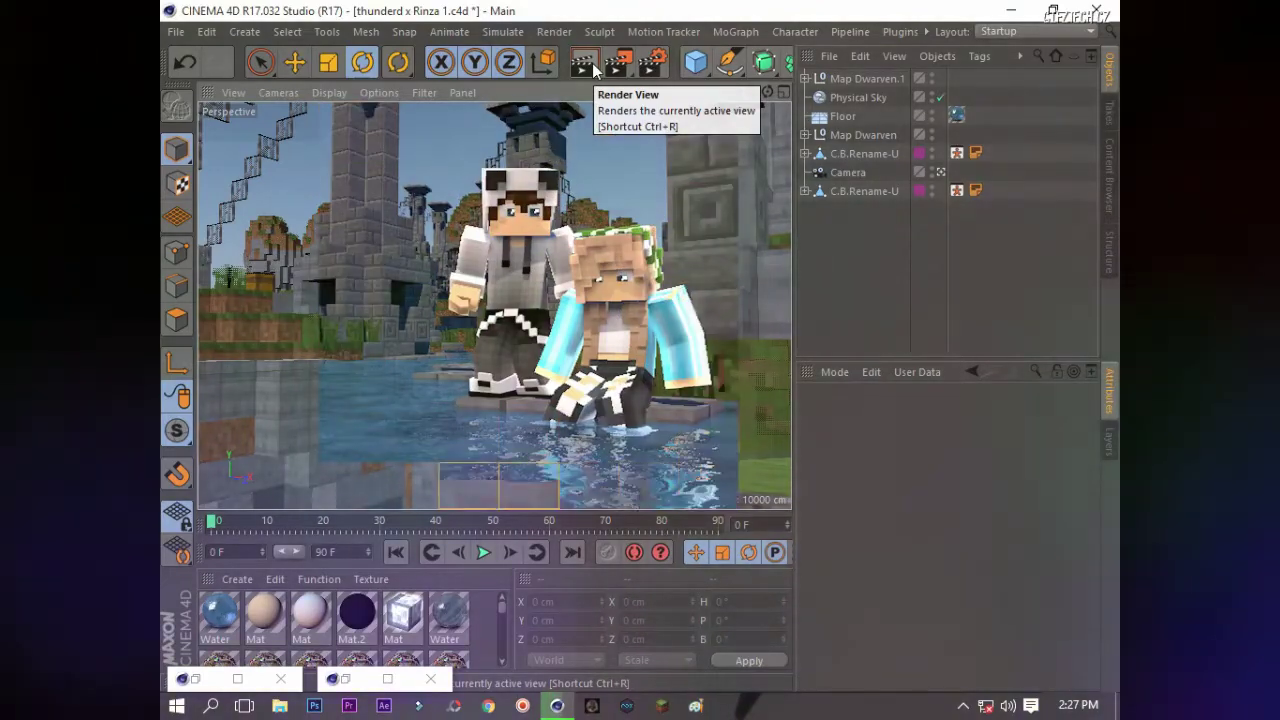
click(732, 230)
click(294, 62)
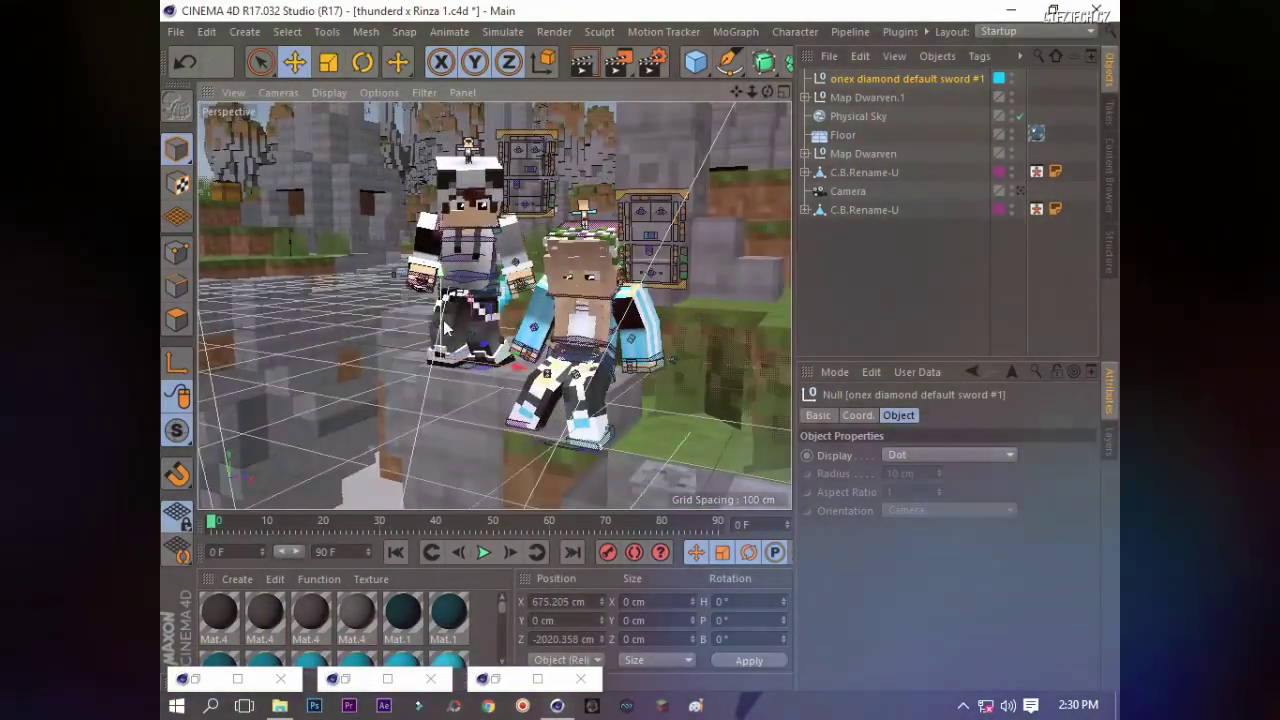
Step: Move the diamond sword beside the blonde character's leg, tilt it to about 112° pitch, and render a preview
drag(446, 328, 508, 290)
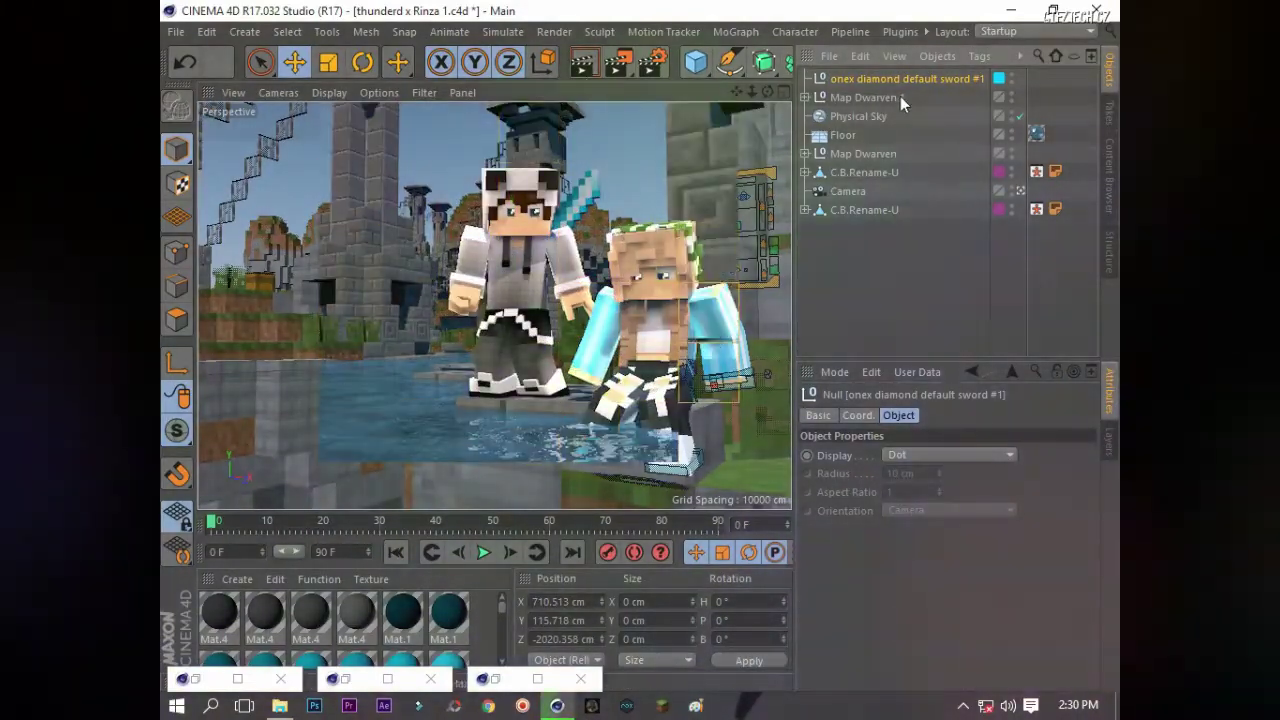
mouse_move(585, 292)
mouse_down()
mouse_move(663, 290)
mouse_move(630, 420)
mouse_move(625, 358)
mouse_move(686, 362)
mouse_move(690, 345)
mouse_up()
key(r)
key(e)
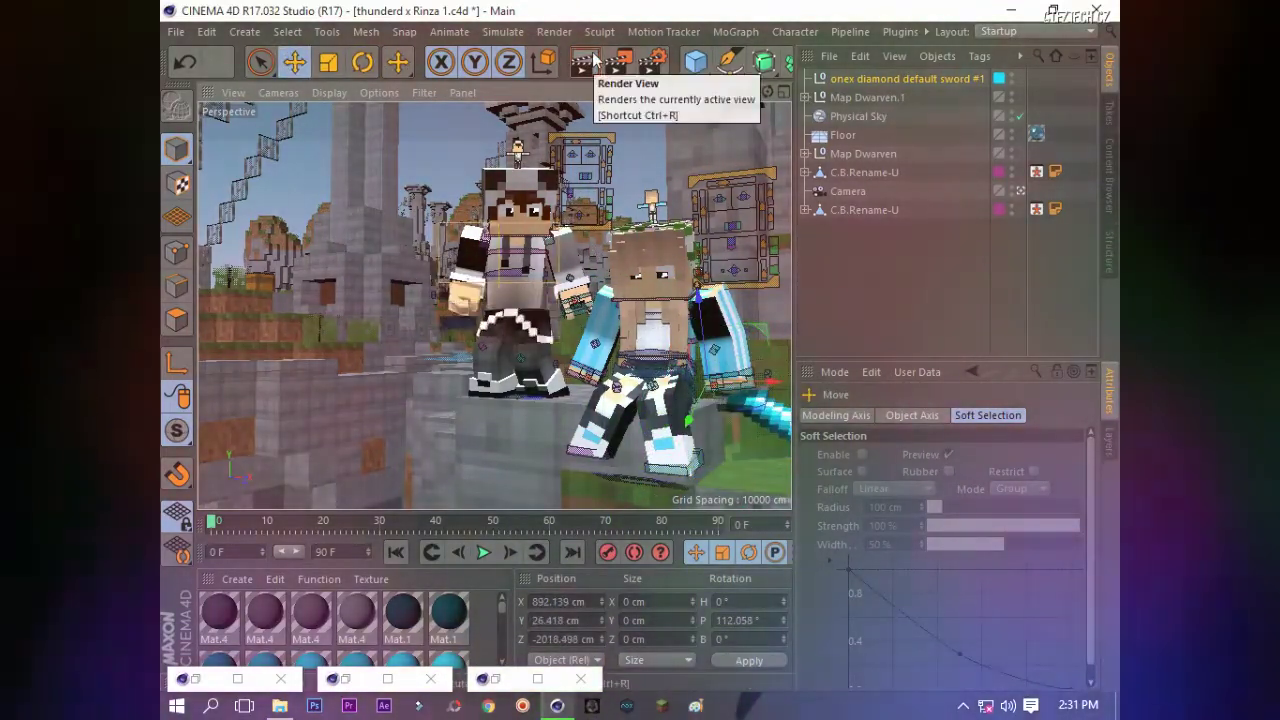
click(594, 62)
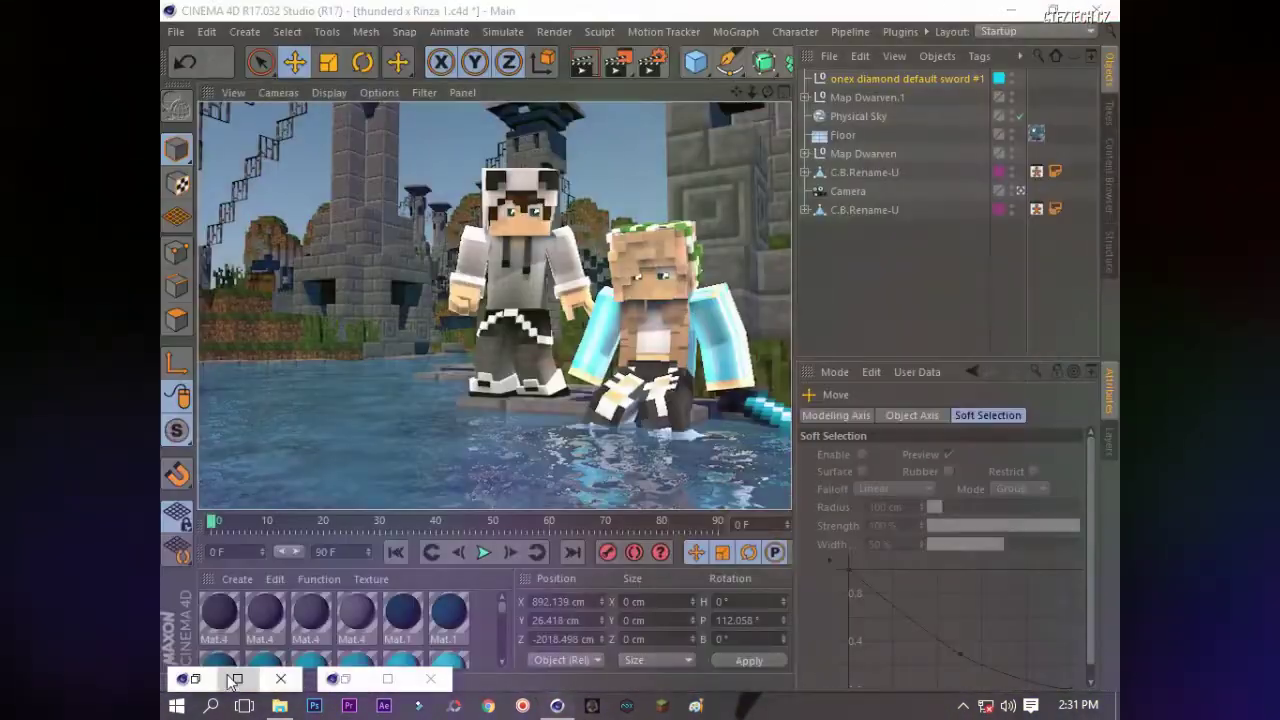
Step: Add the RedKingsLight preset rig from the Content Browser to the scene
key(shift+F8)
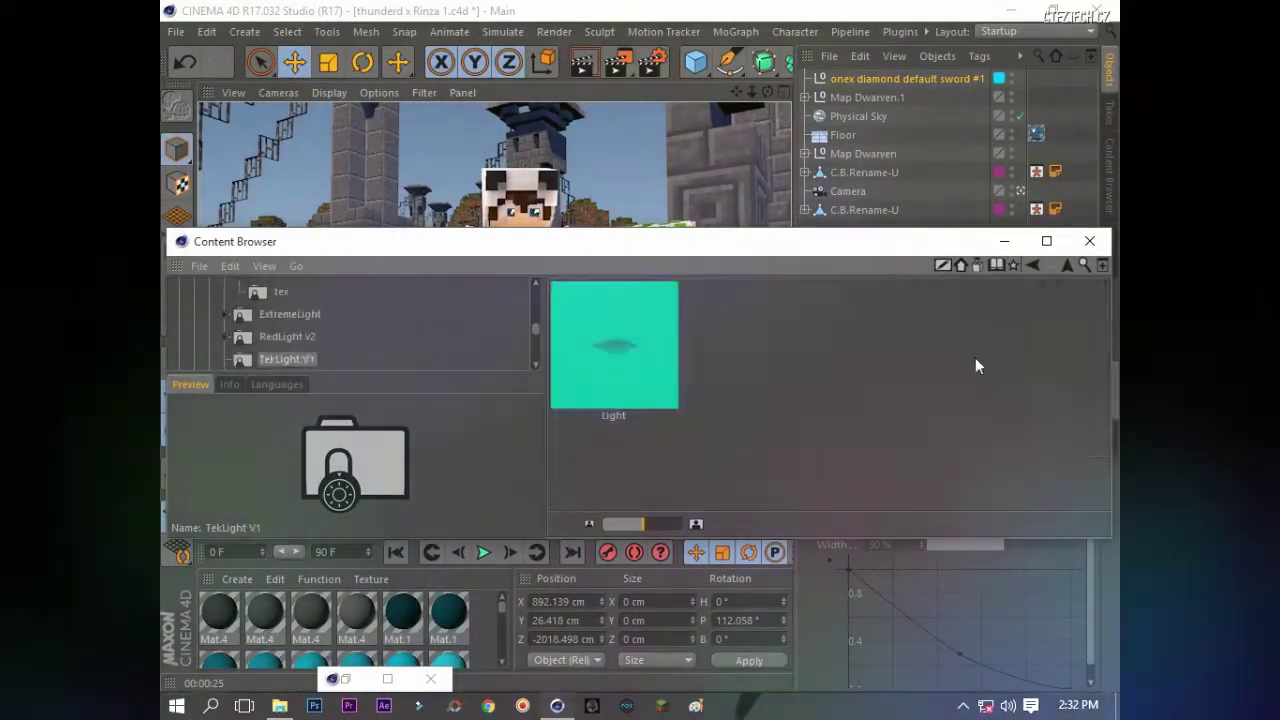
drag(815, 346, 589, 96)
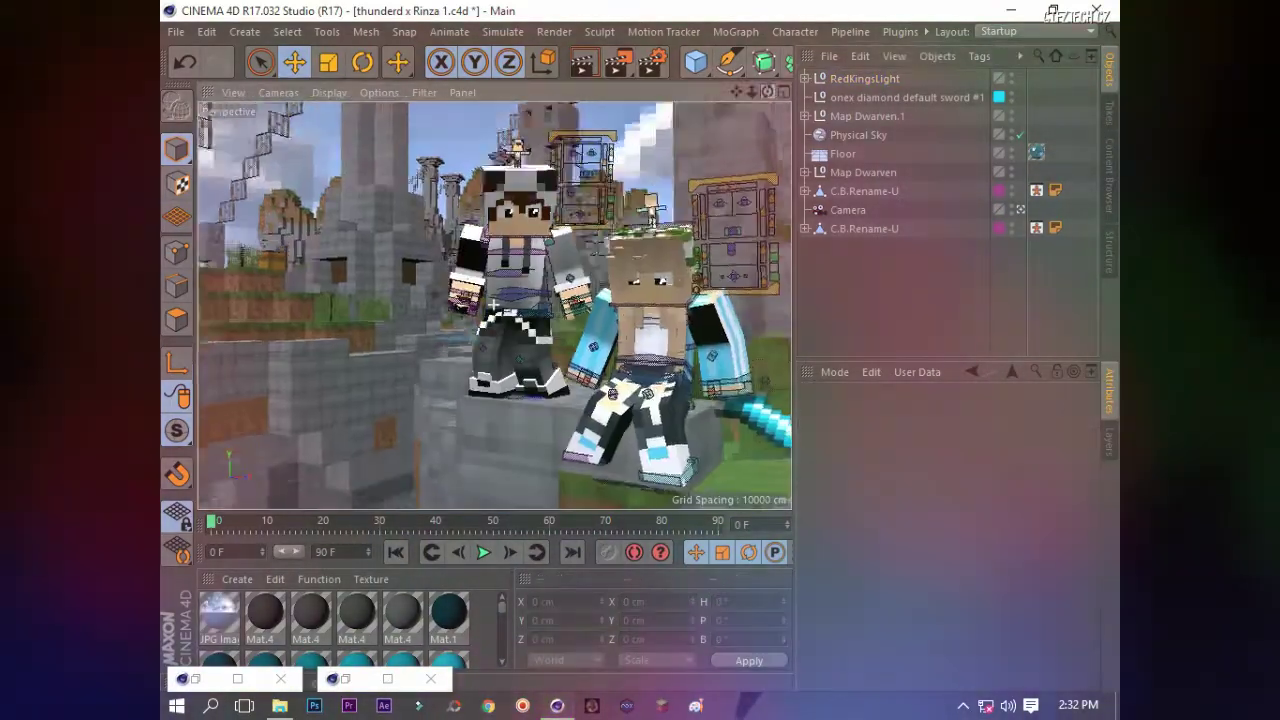
drag(767, 91, 758, 90)
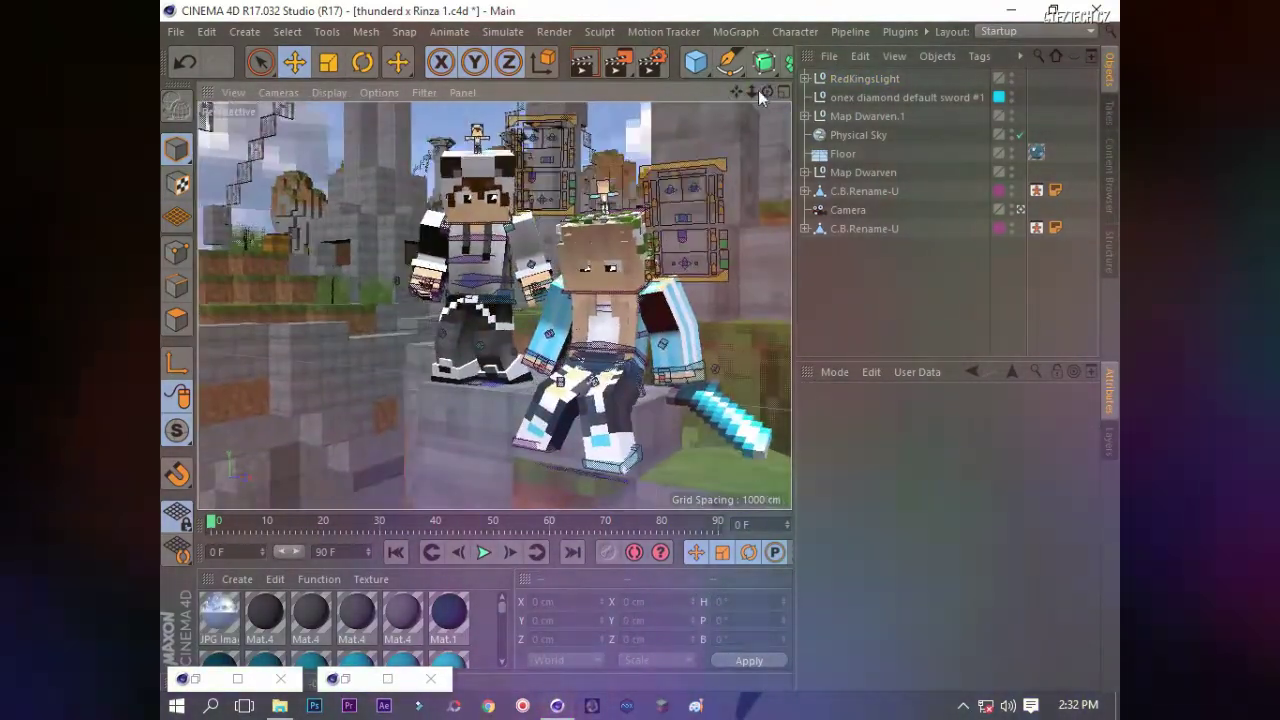
click(804, 79)
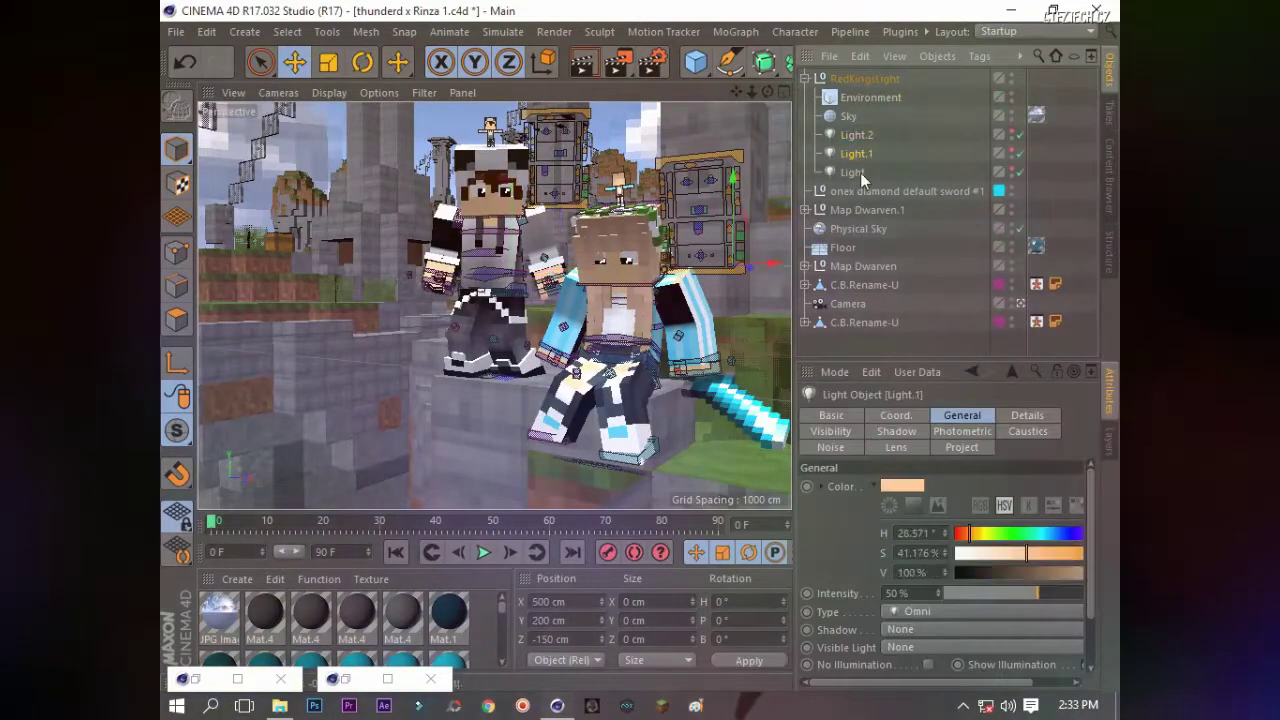
Step: Set the sky image to Multiply with hue 360°, saturation 17%, lightness -19%, contrast 5%, gamma 1.46
double_click(1036, 116)
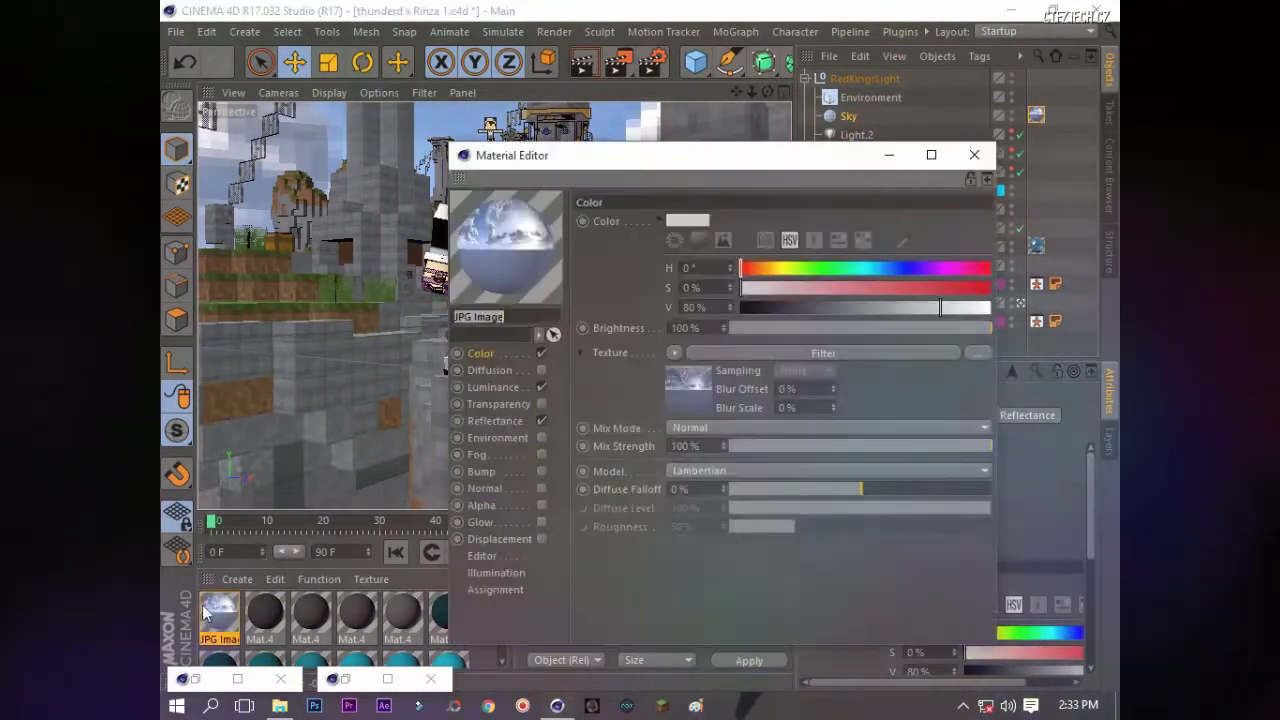
click(748, 427)
click(729, 484)
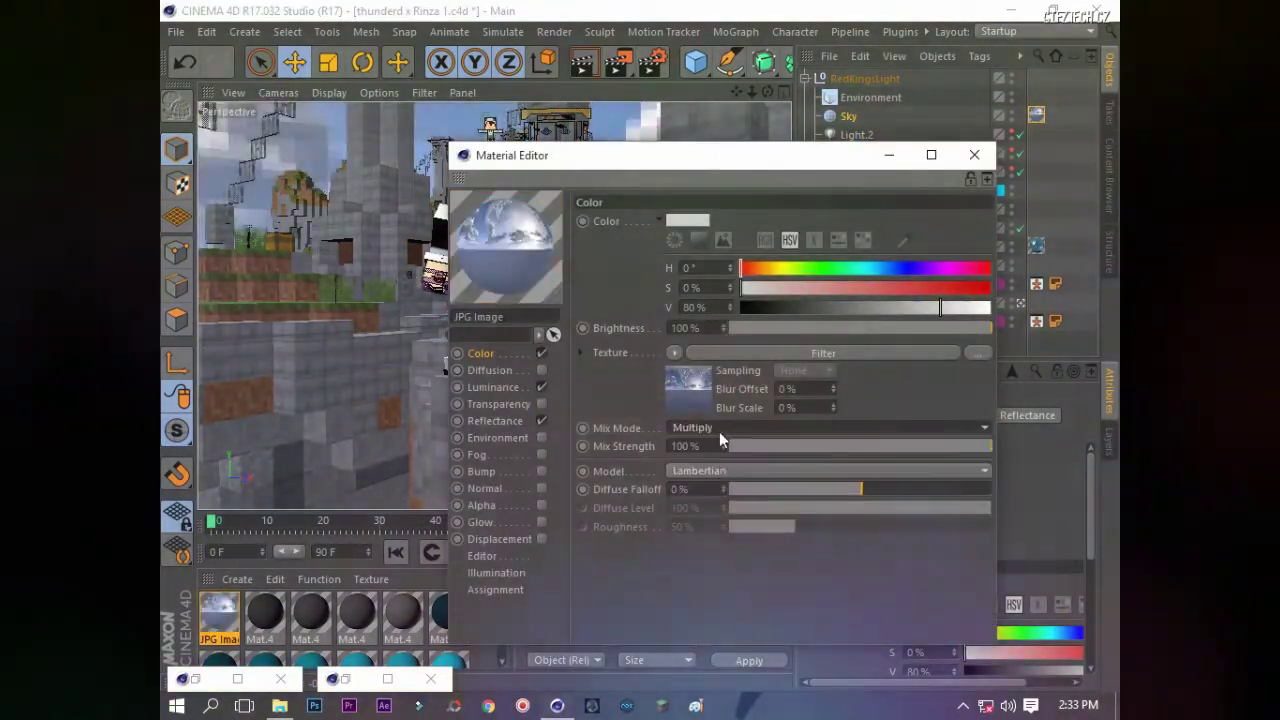
click(820, 353)
drag(775, 443, 991, 443)
mouse_move(864, 459)
mouse_down()
mouse_move(881, 458)
mouse_move(836, 481)
mouse_up()
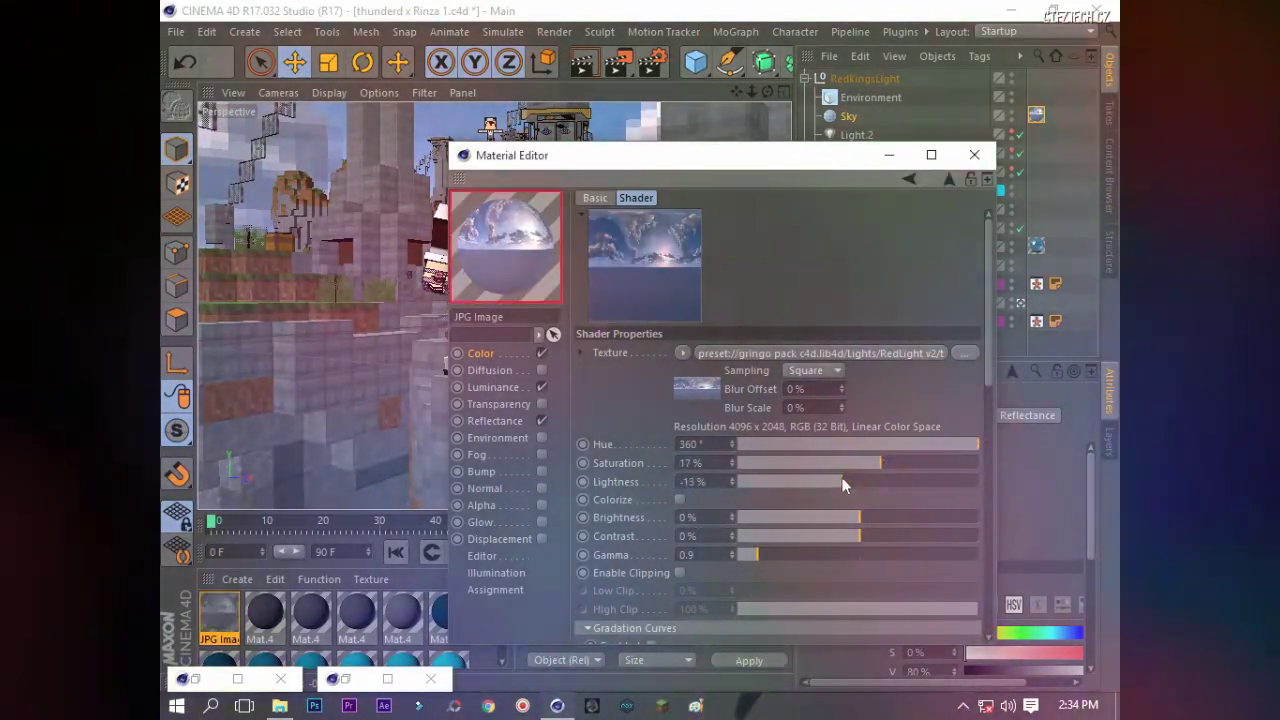
mouse_move(882, 517)
mouse_down()
mouse_move(853, 516)
mouse_move(865, 534)
mouse_up()
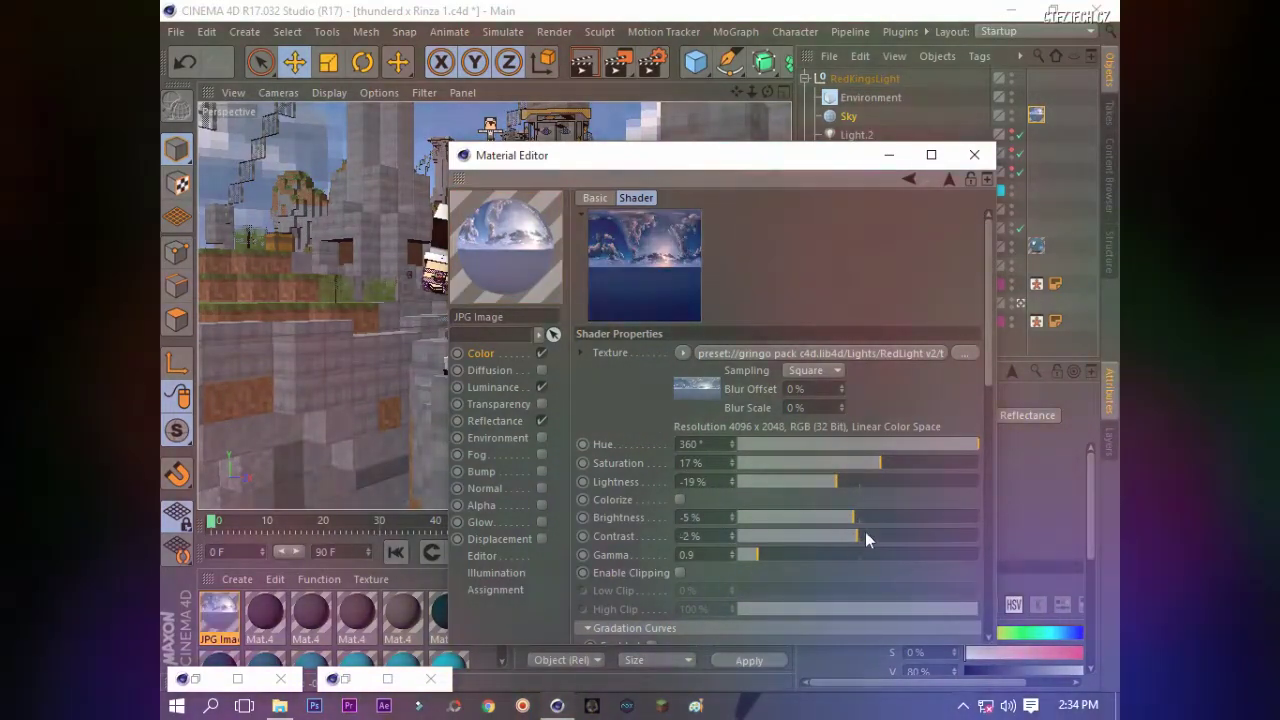
drag(771, 556, 758, 554)
click(758, 554)
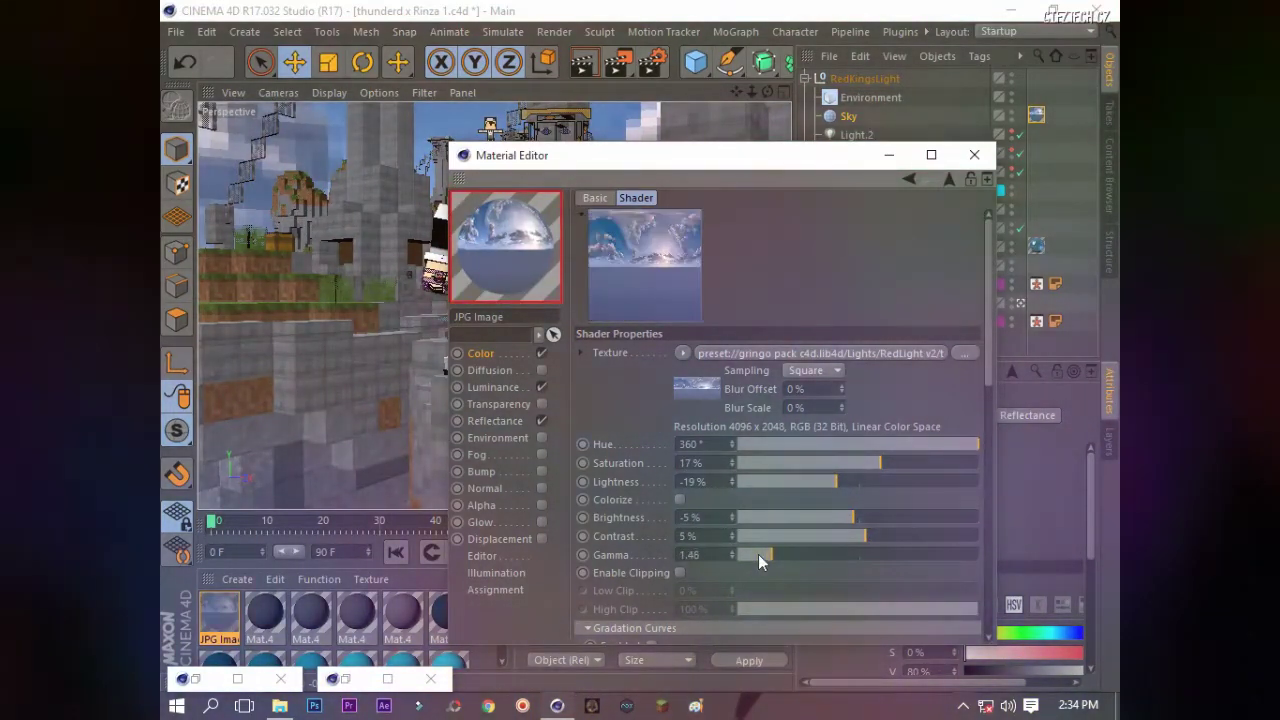
click(592, 72)
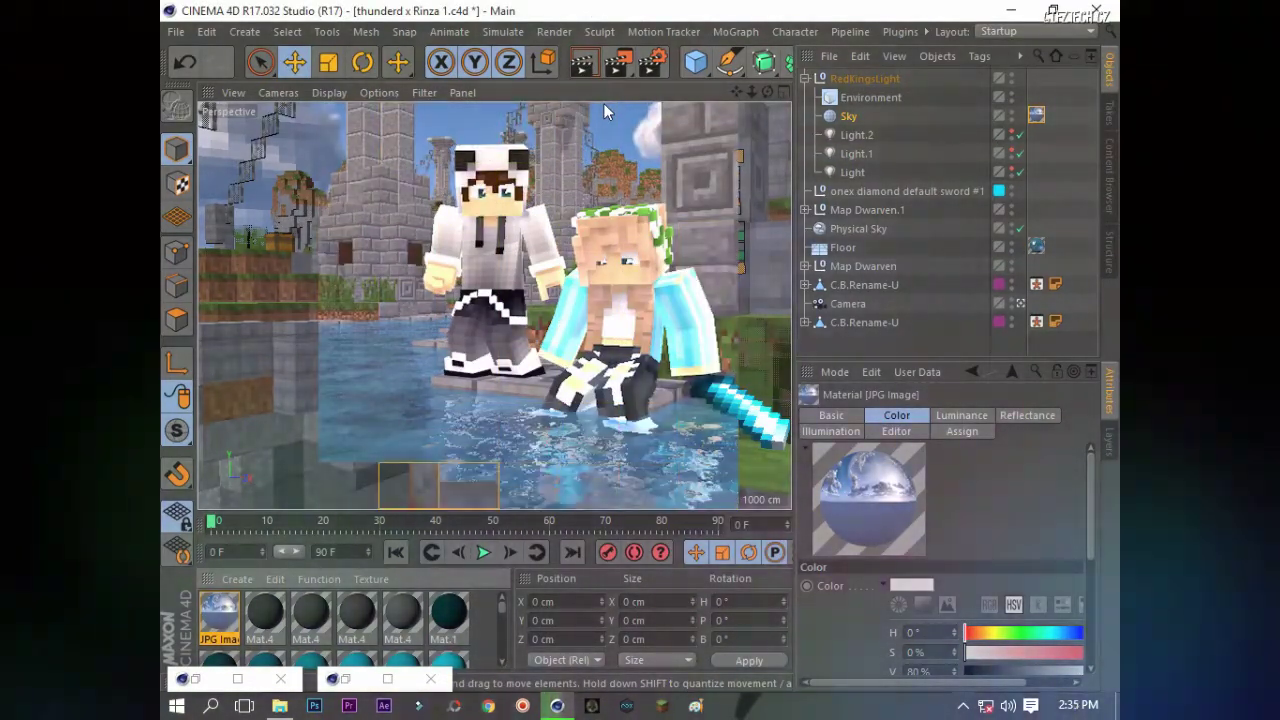
Step: Lower and rotate the second character's left arm goal control (C.B.Arm.L.Goal)
click(862, 336)
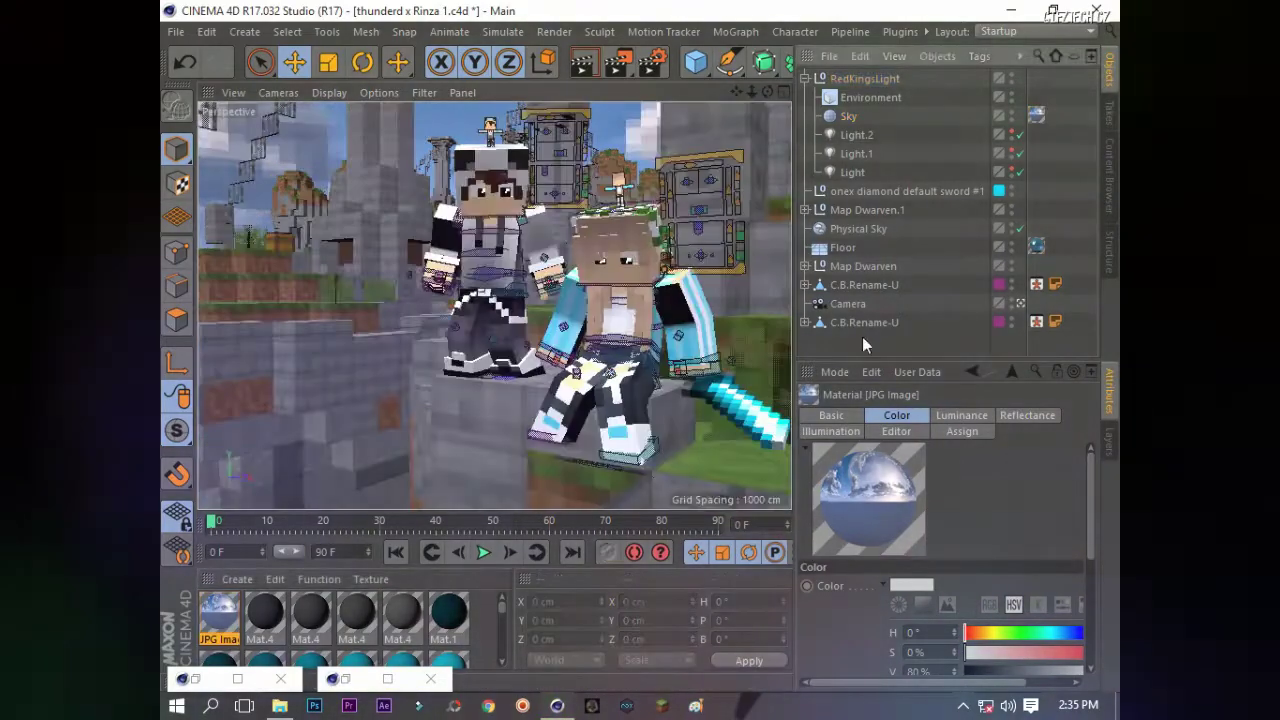
click(864, 285)
click(864, 322)
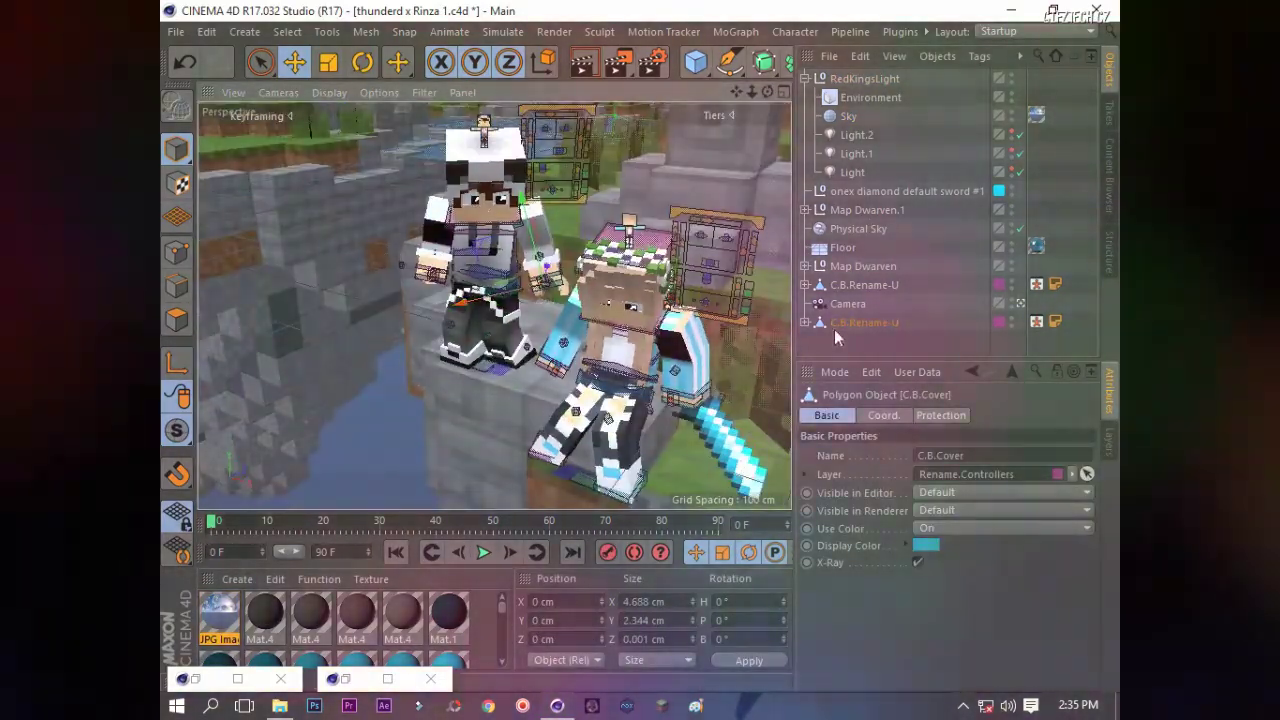
click(555, 280)
drag(550, 266, 538, 292)
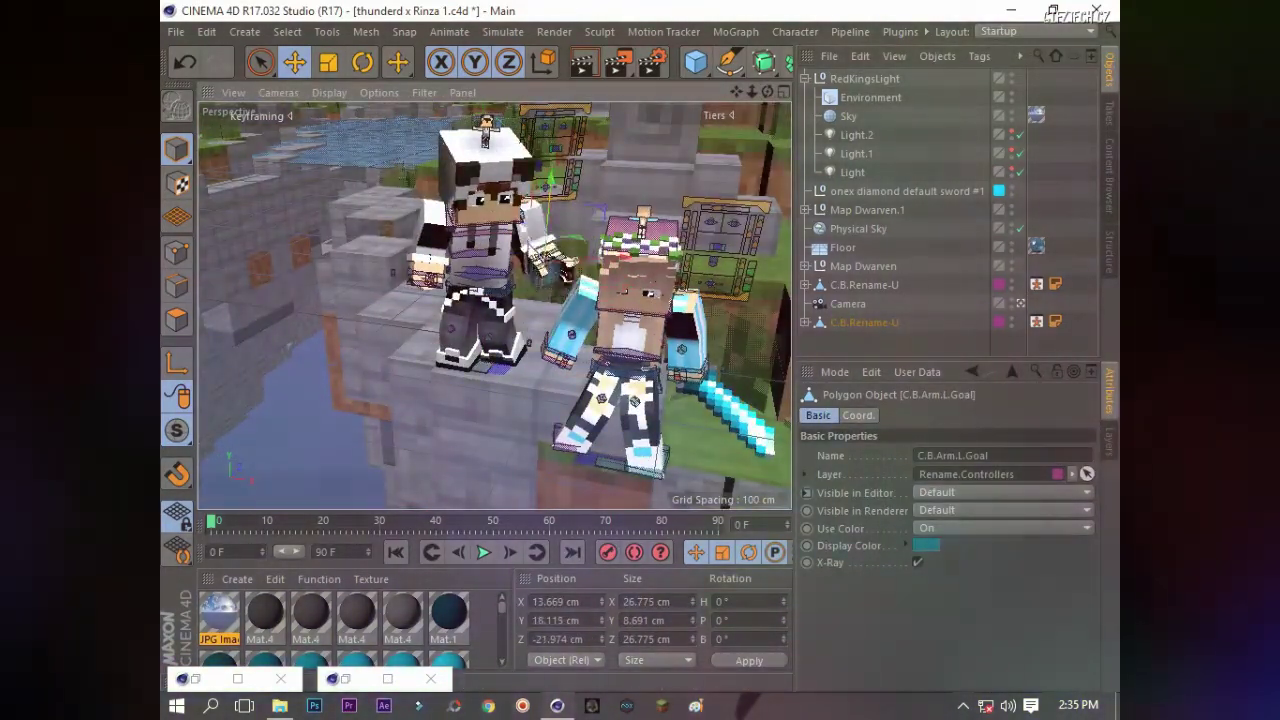
key(r)
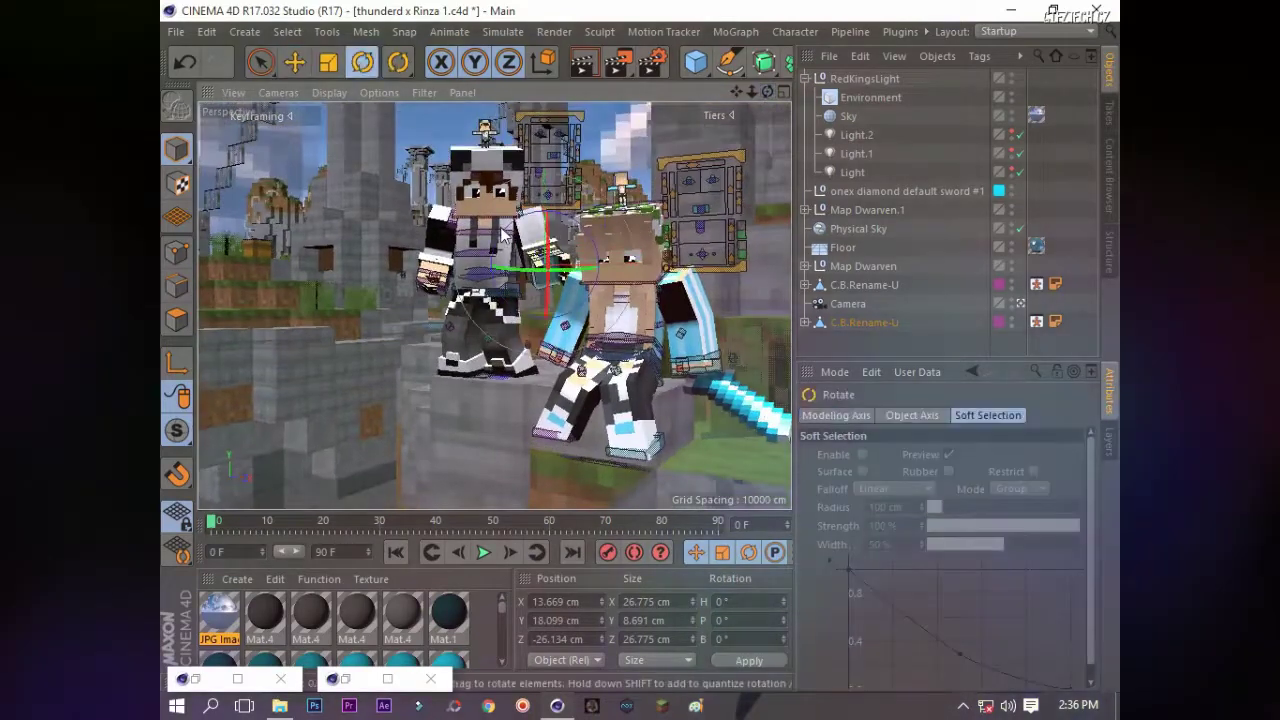
drag(459, 312, 470, 305)
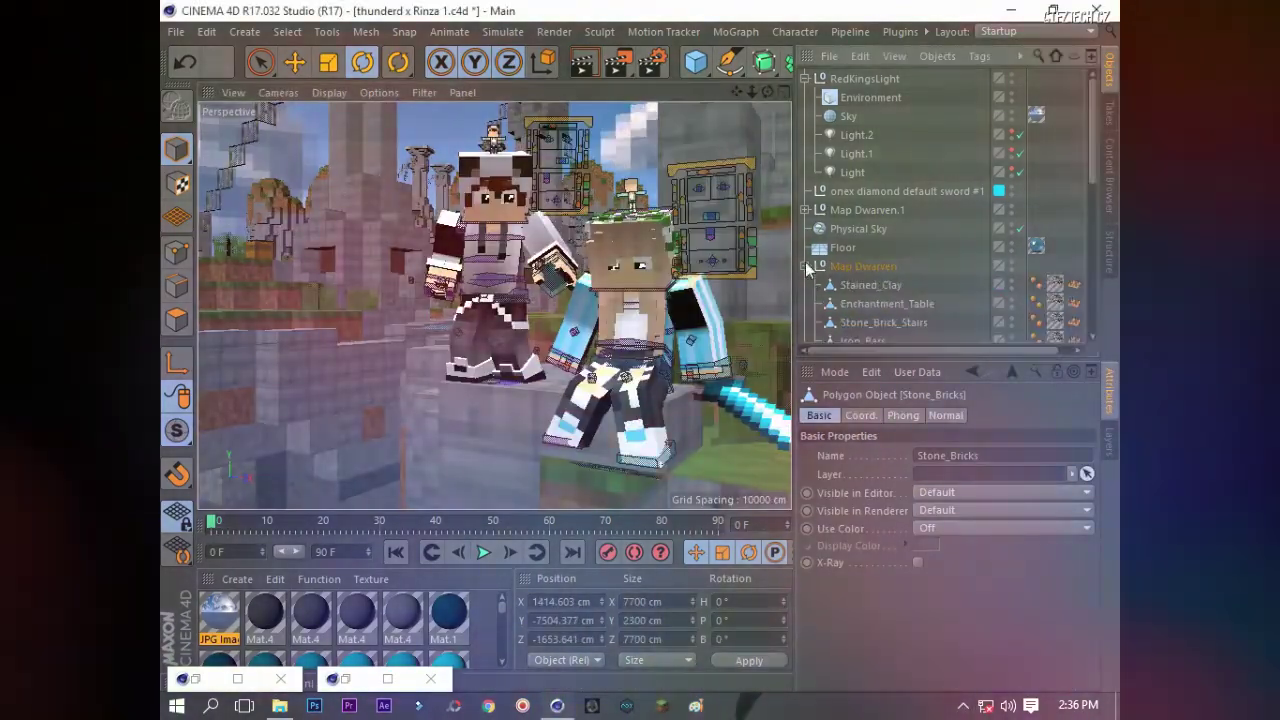
Step: Show the RINZA123.tif render from the Picture Viewer history
click(884, 286)
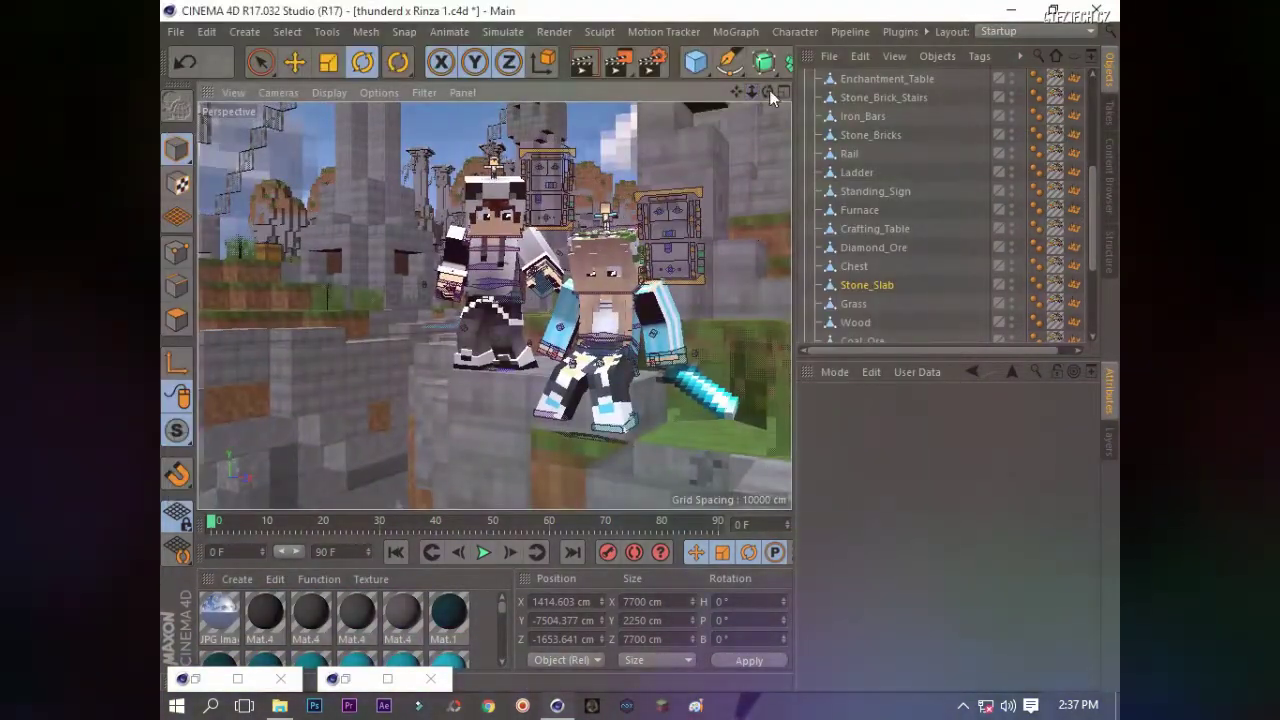
drag(769, 90, 740, 110)
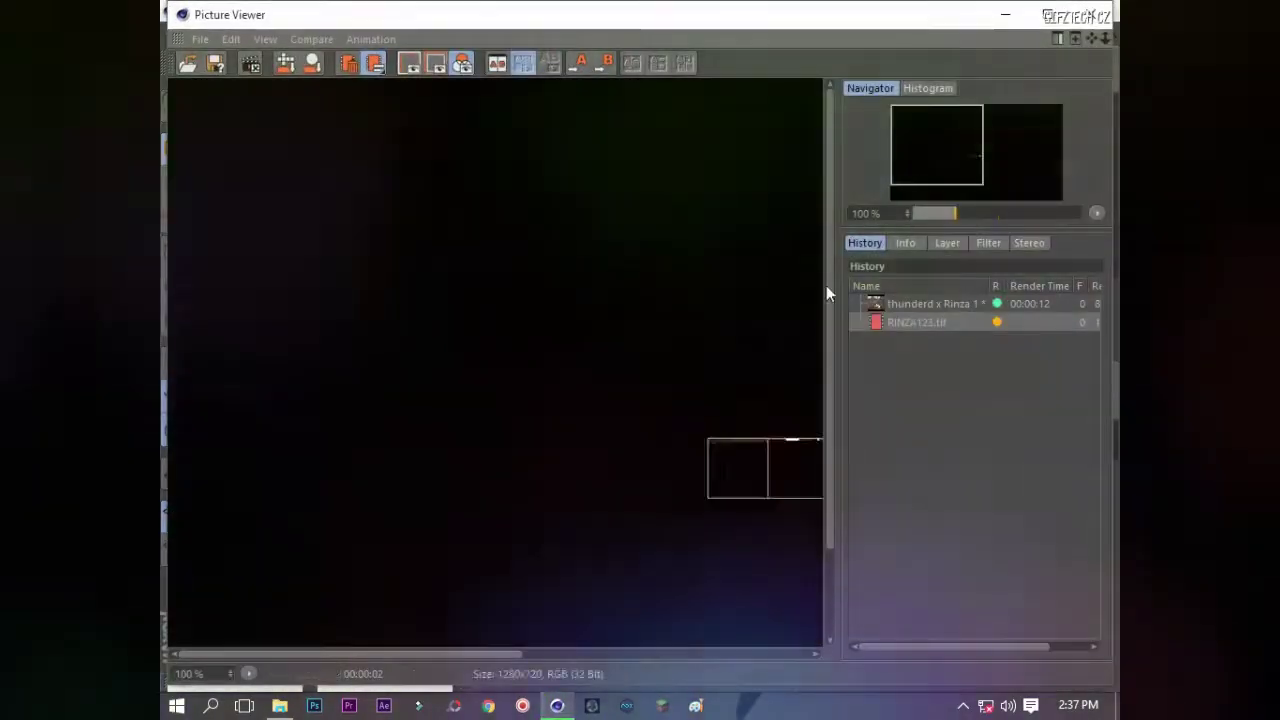
click(896, 305)
click(901, 322)
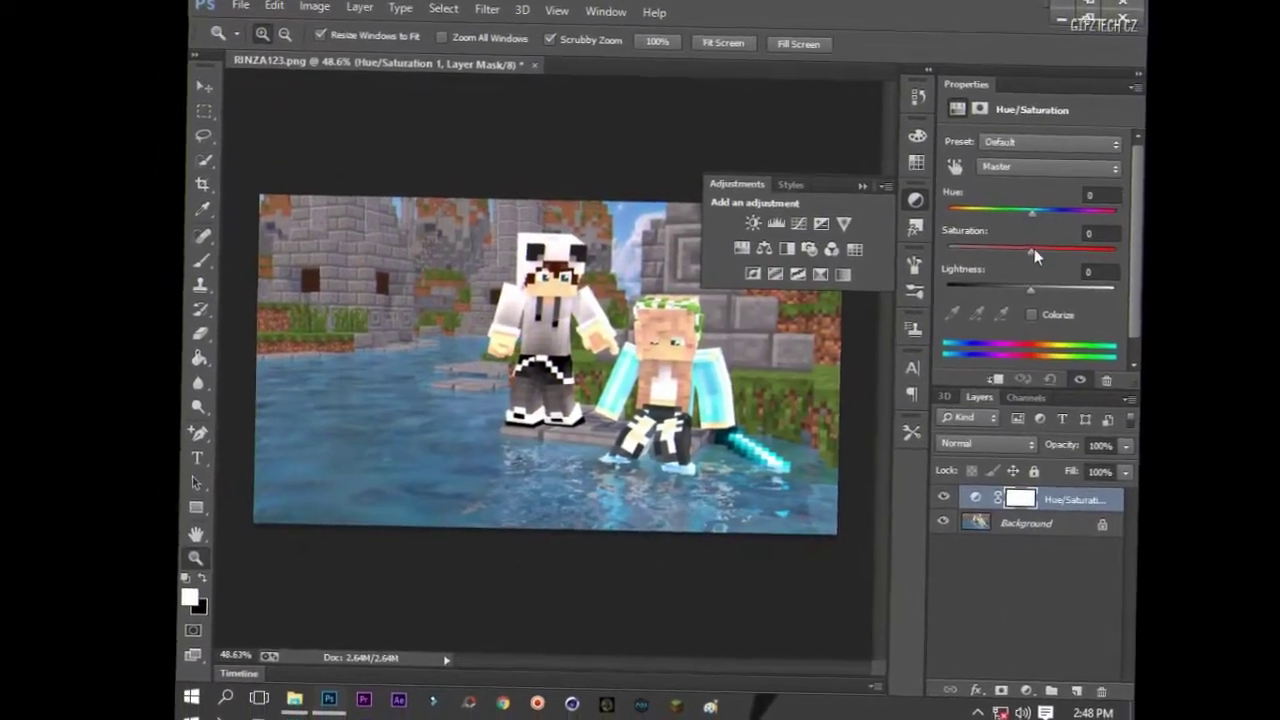
Step: Boost the image saturation slightly and add the second character's head to the selection
drag(1034, 248, 1065, 263)
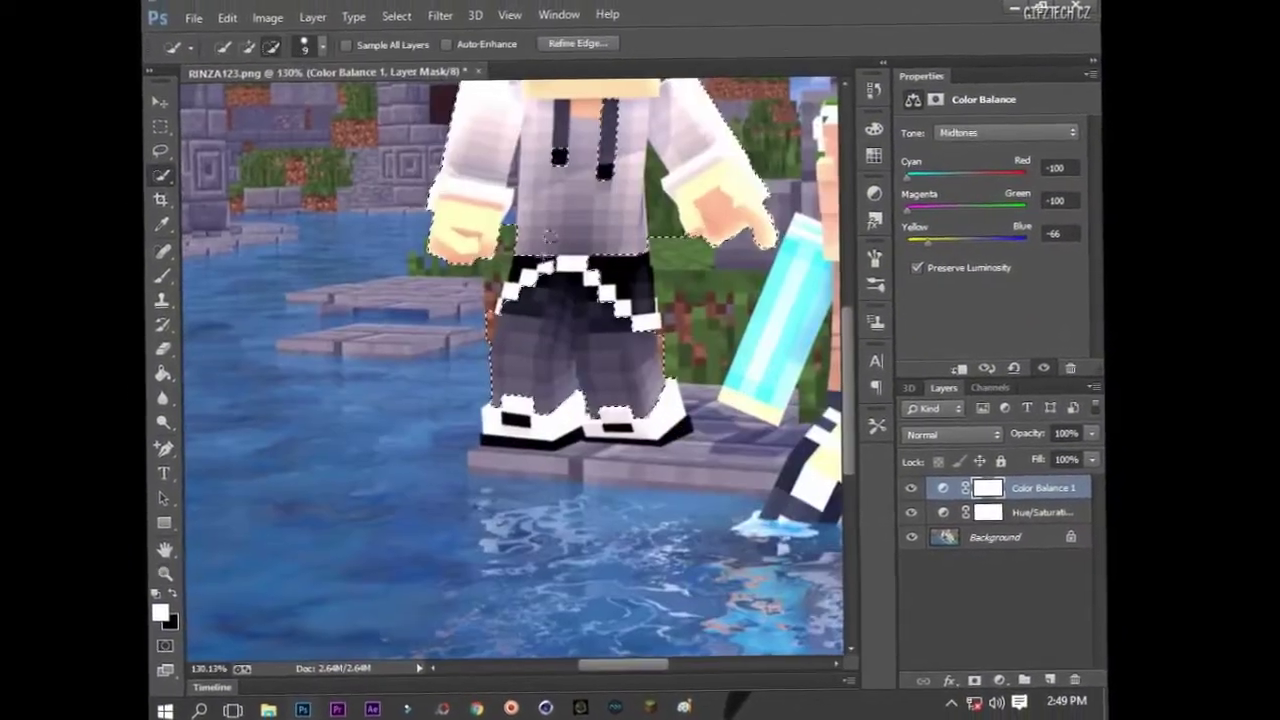
scroll(552, 291, up, 2)
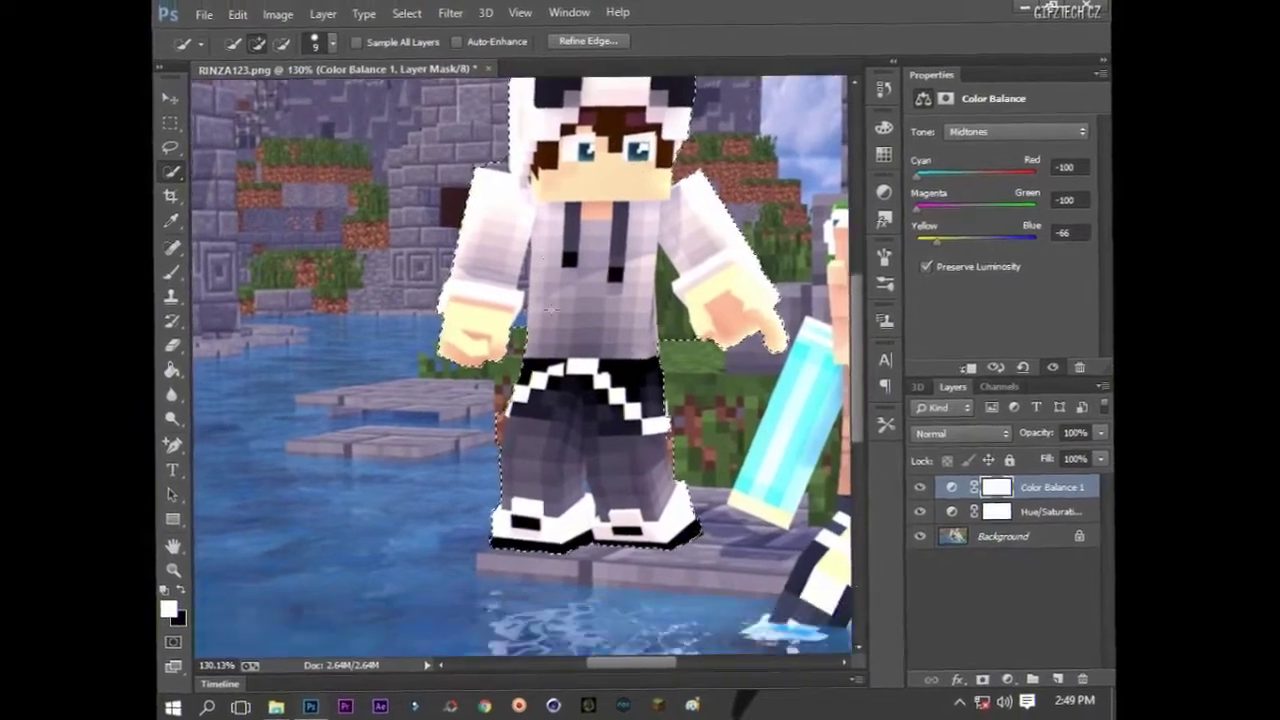
scroll(551, 311, right, 4)
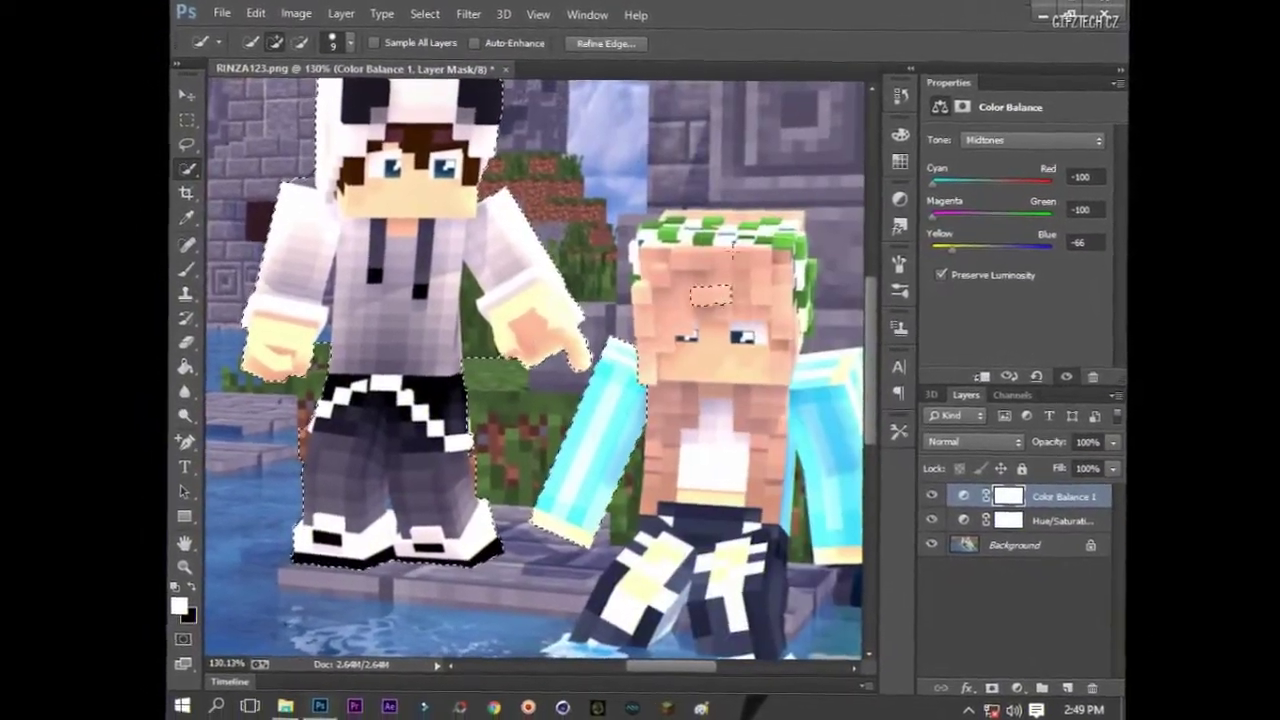
click(712, 290)
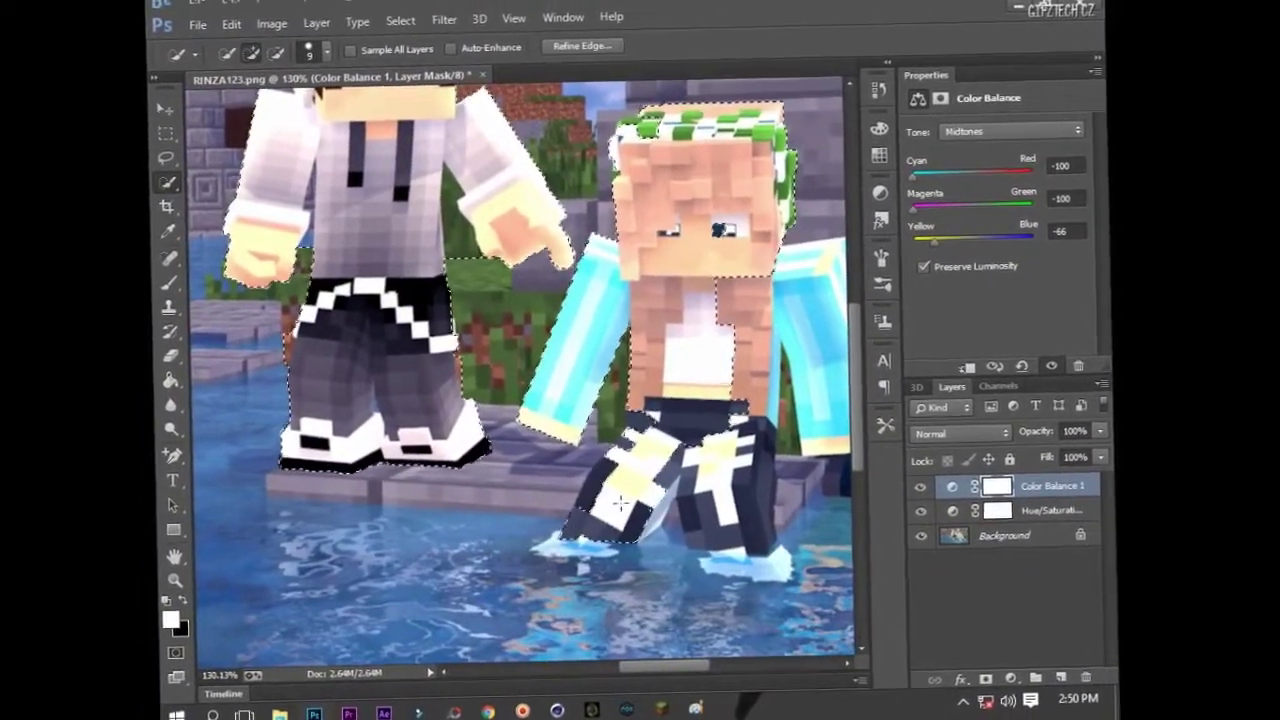
scroll(650, 400, up, 3)
scroll(650, 400, right, 2)
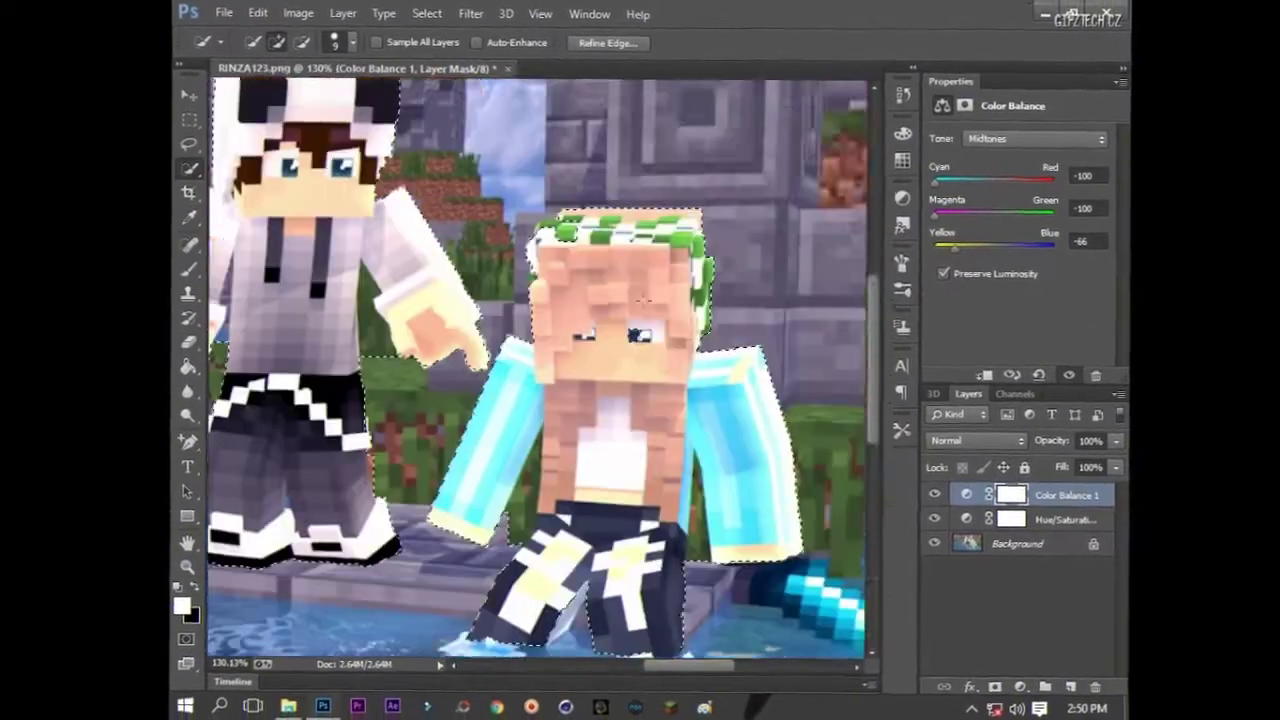
key(z)
scroll(600, 400, left, 3)
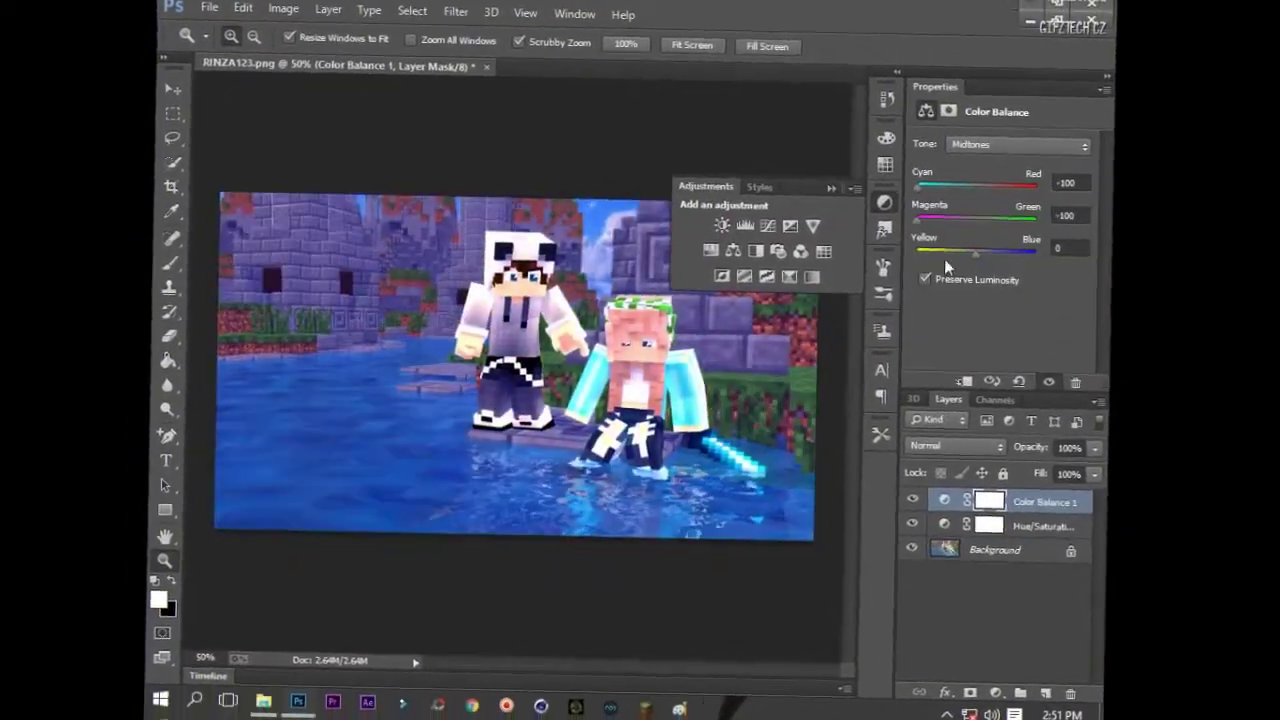
Step: Set up a large black brush and zoom in on the thumbnail
key(b)
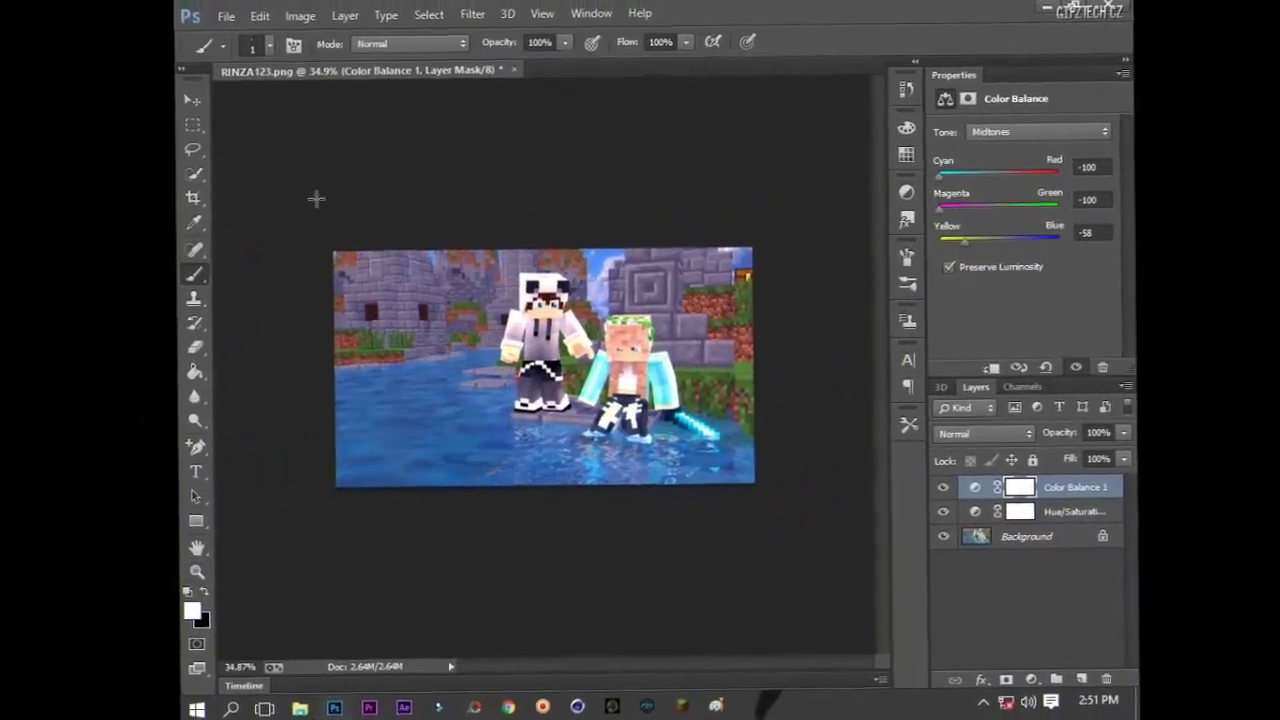
right_click(314, 200)
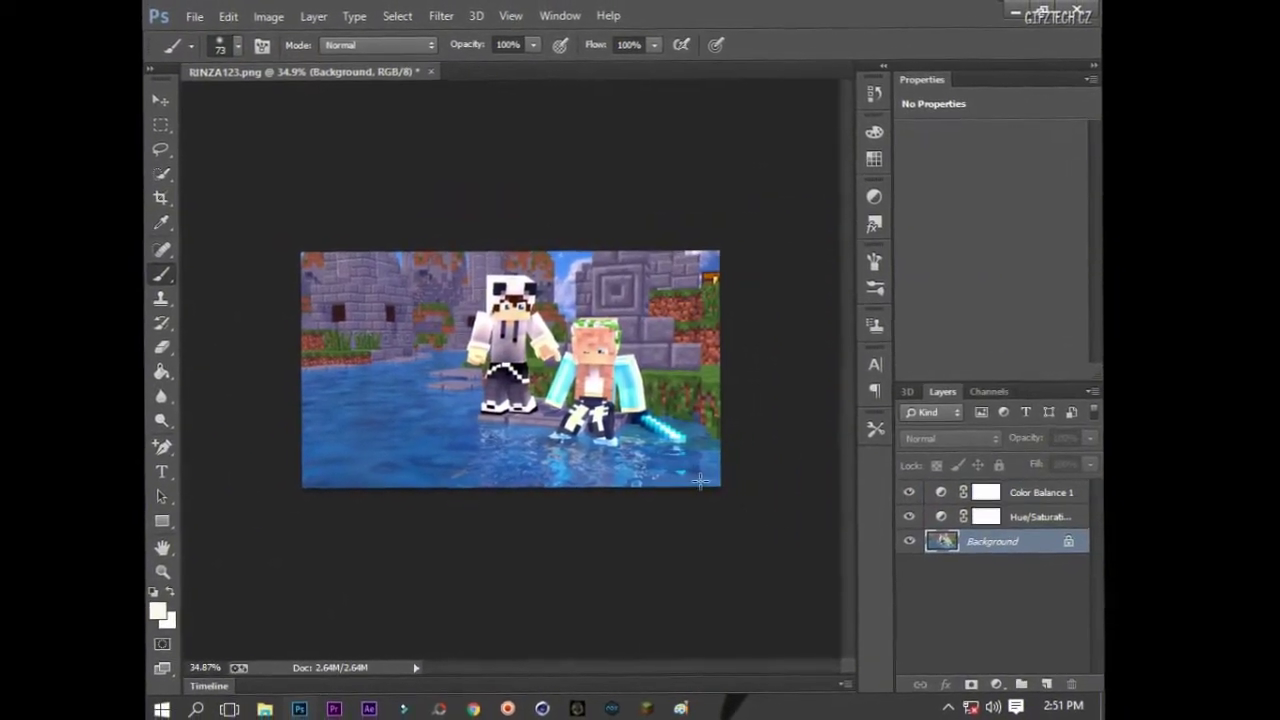
key(bracketright)
key(bracketright)
key(bracketright)
key(bracketright)
key(bracketright)
key(bracketright)
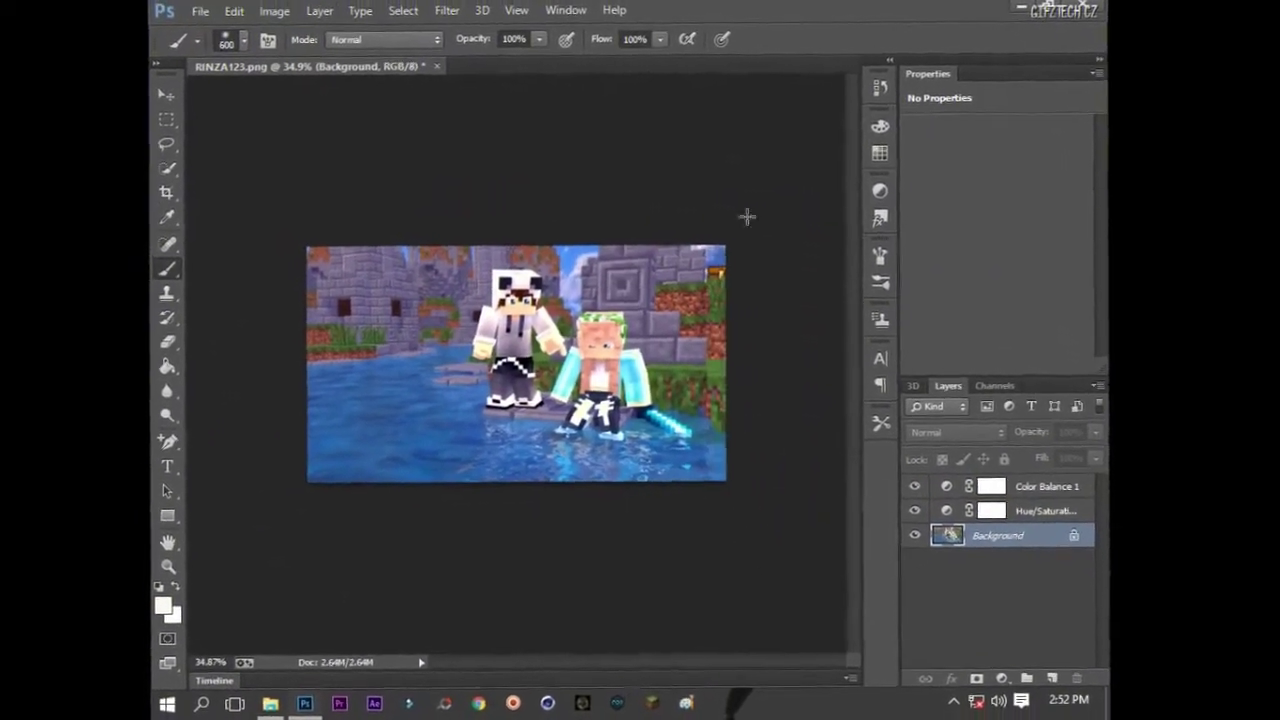
click(168, 590)
click(1023, 340)
alt+scroll(640, 560, down, 2)
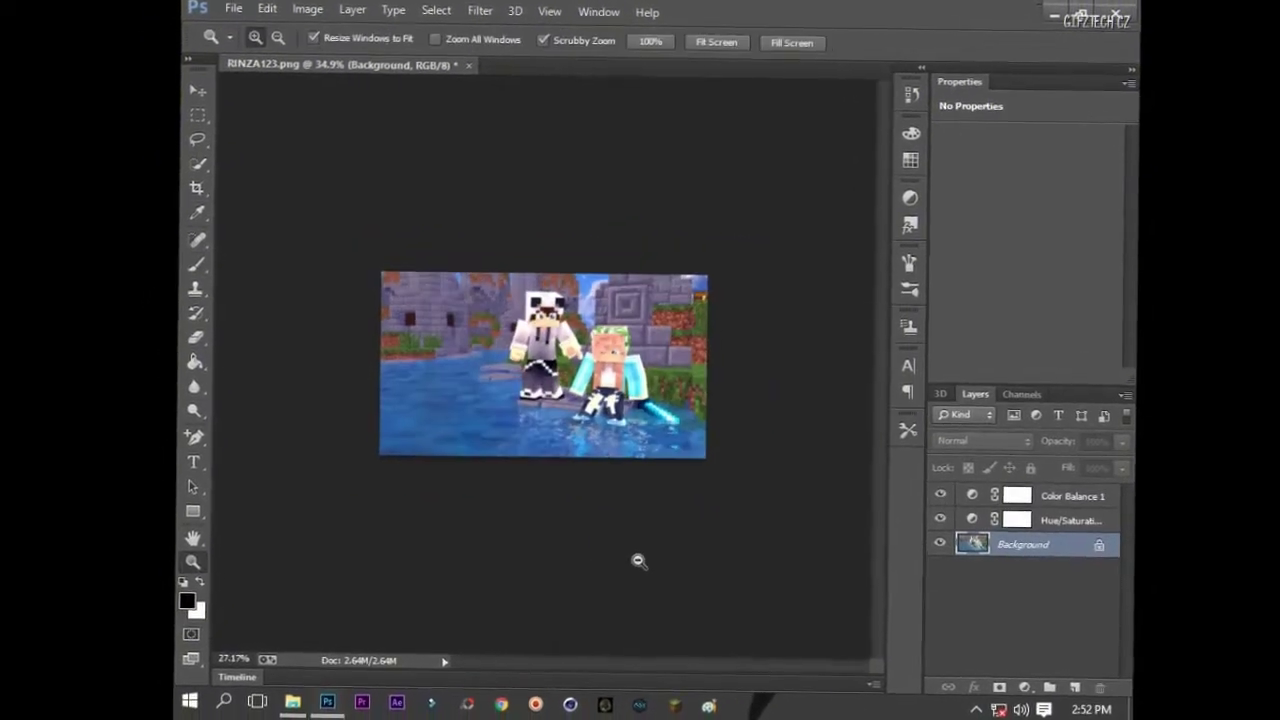
click(173, 580)
click(603, 523)
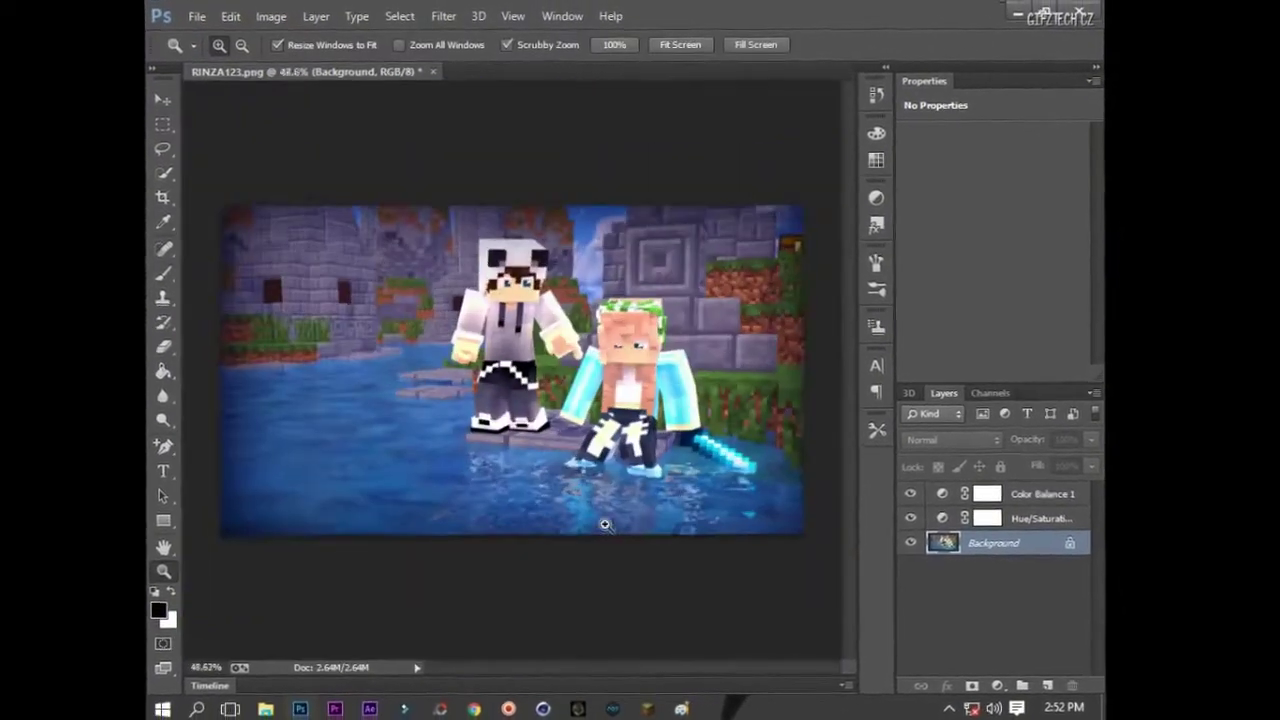
Step: Save the image as THUNDER X RINZA.png in the Pictures folder
click(197, 23)
click(230, 232)
double_click(361, 345)
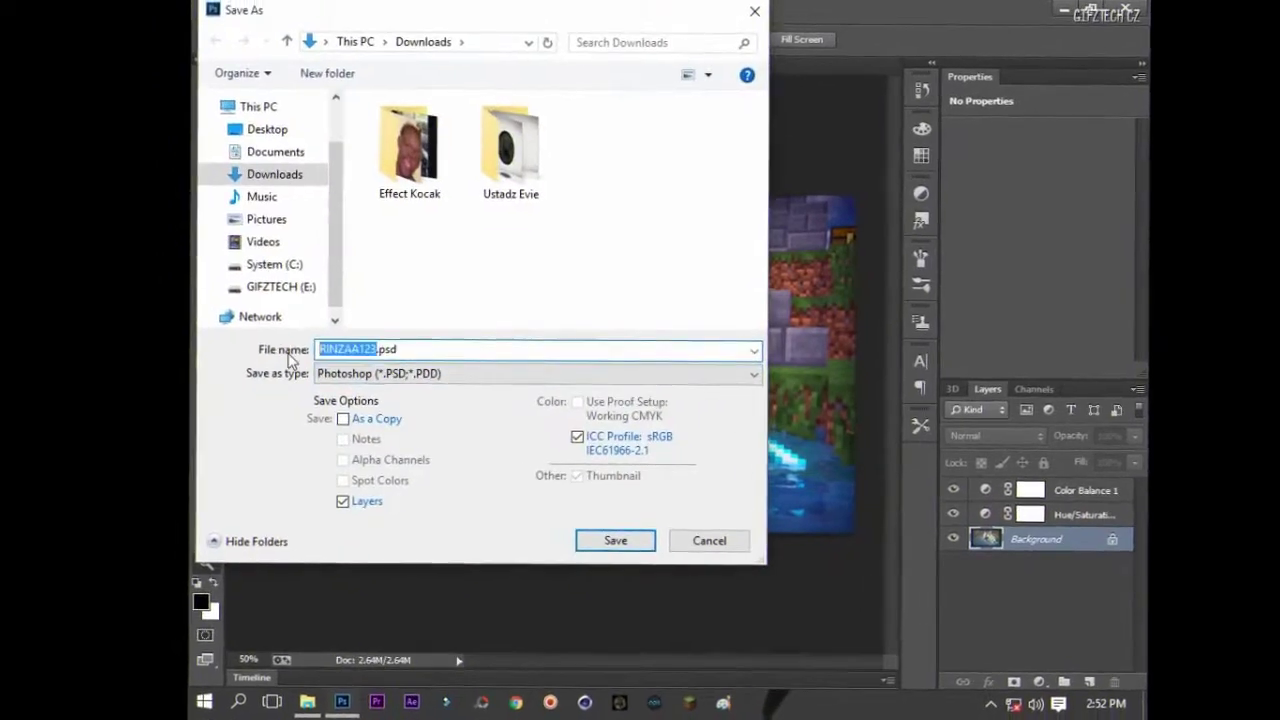
text(THUNDER X RINZA)
click(520, 366)
click(360, 578)
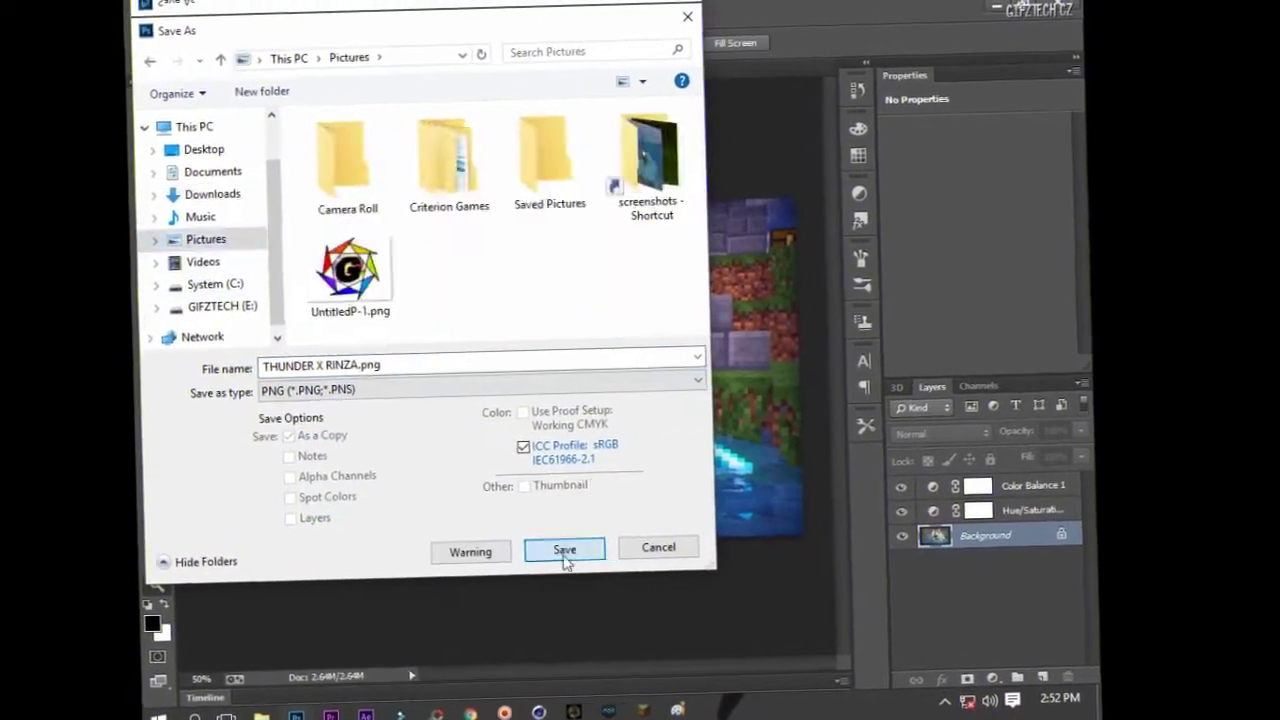
click(557, 548)
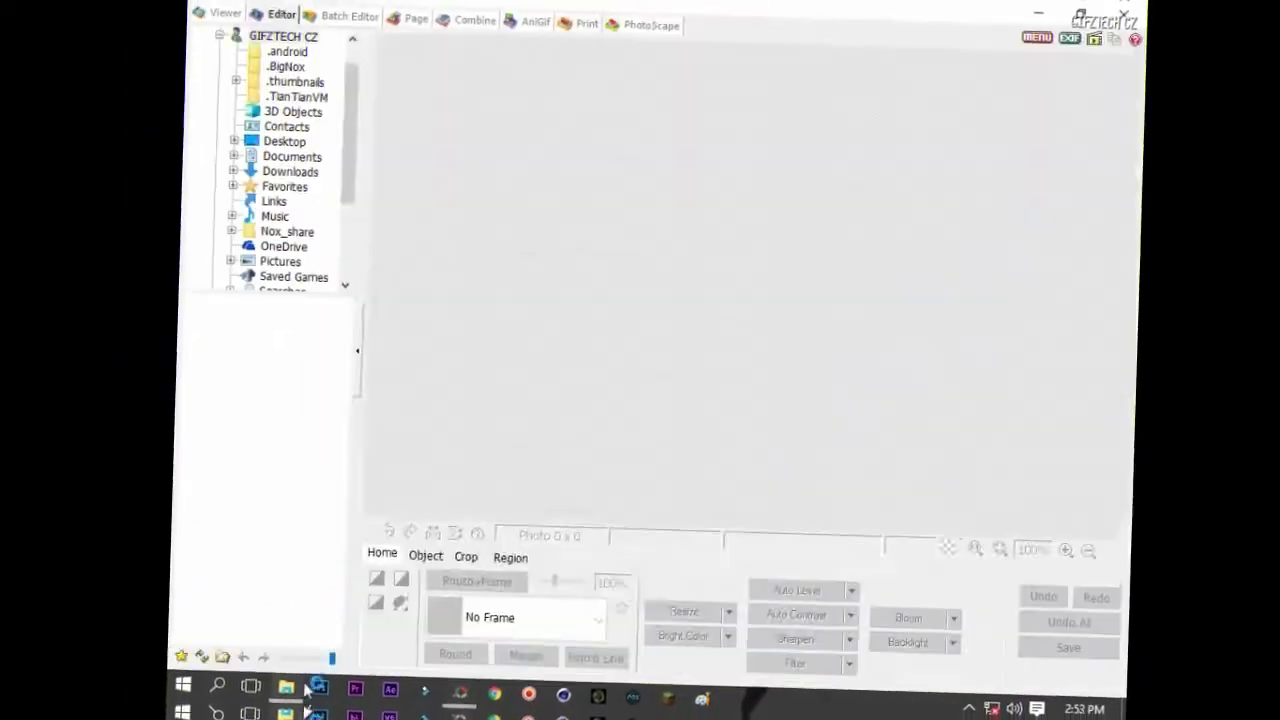
Step: Create the title text THUNDER in white KentuckyFriedChicken font and adjust its outline
text(THUNDER)
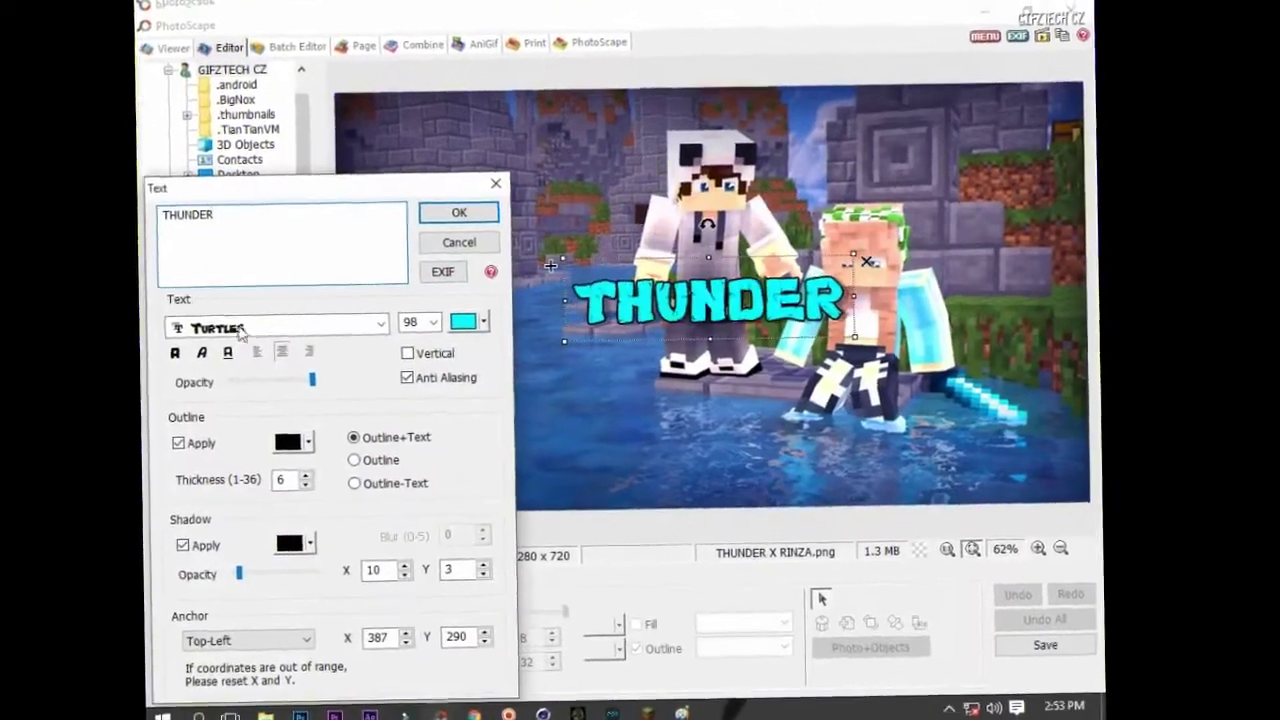
click(383, 334)
scroll(300, 460, up, 3)
scroll(300, 460, up, 3)
click(343, 430)
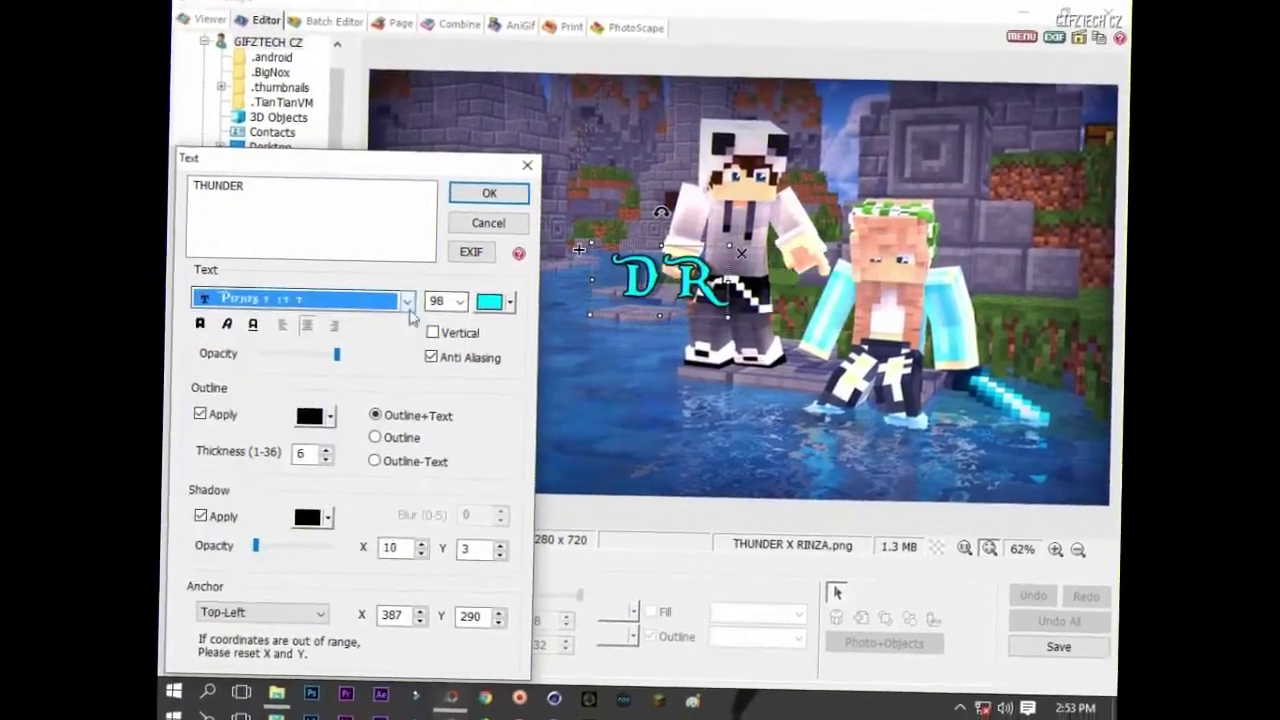
click(420, 296)
click(300, 462)
click(420, 296)
scroll(300, 420, up, 5)
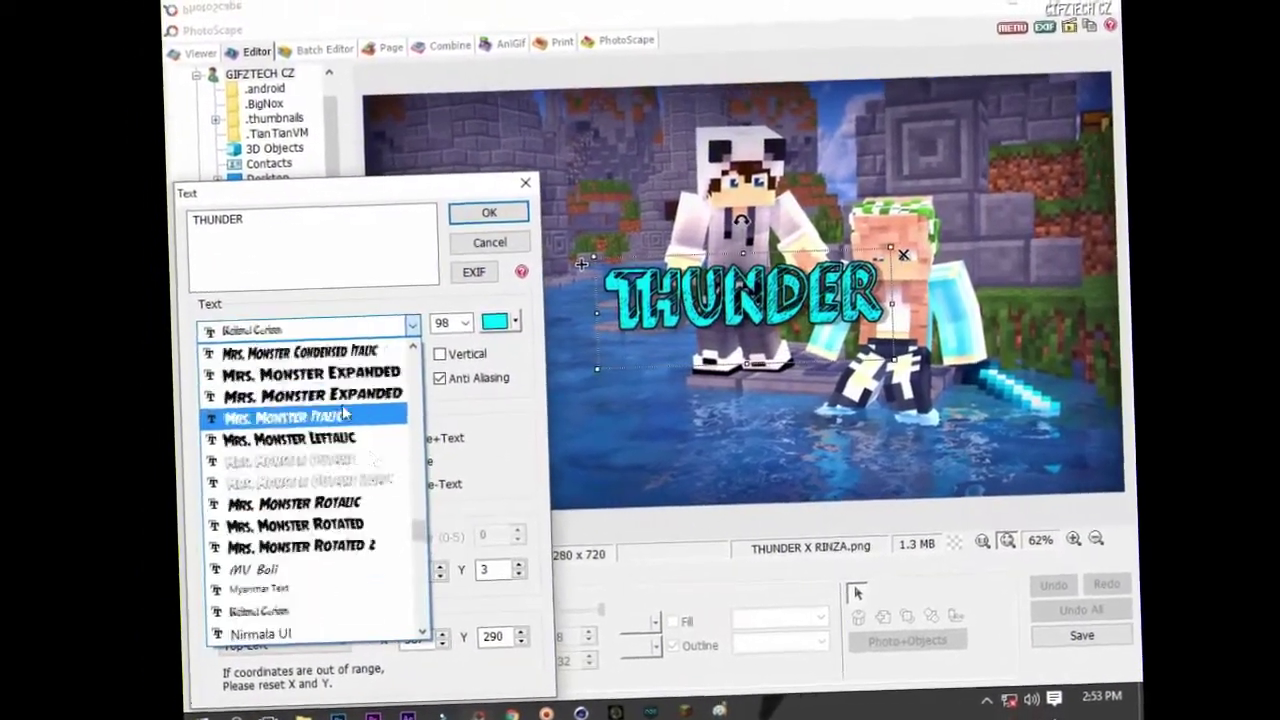
scroll(300, 420, up, 5)
scroll(300, 420, up, 5)
click(260, 414)
click(493, 302)
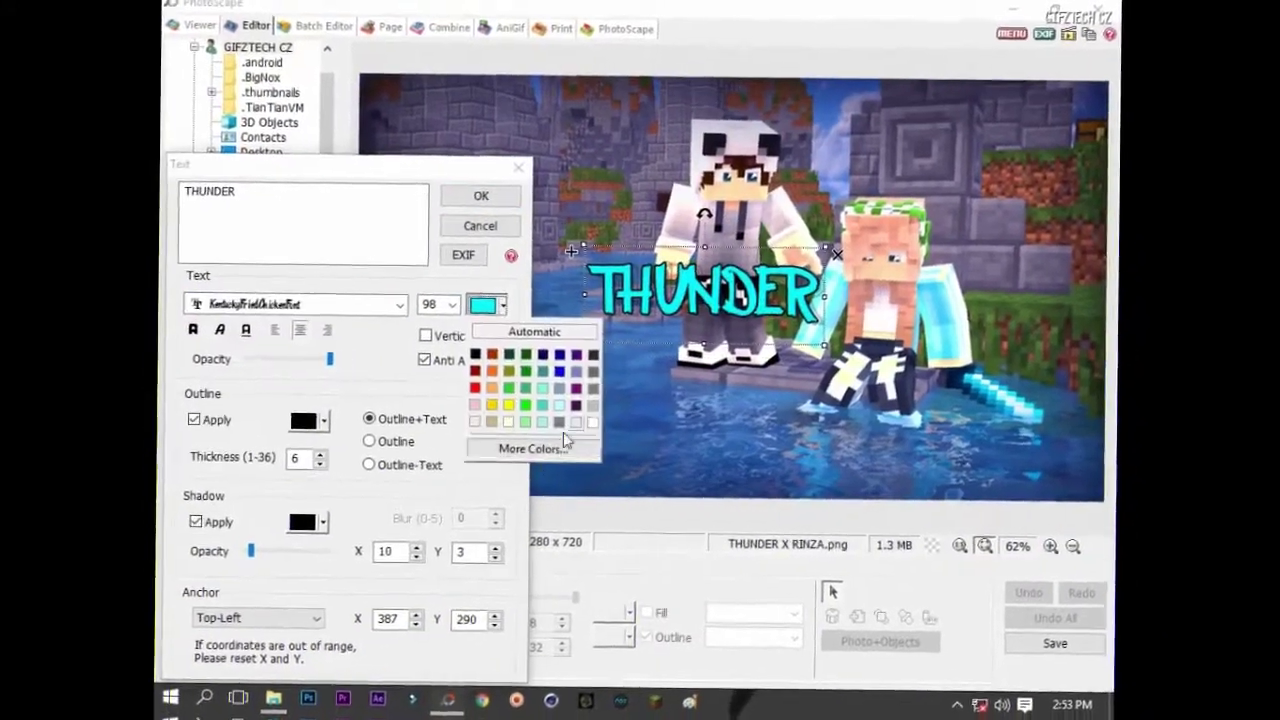
click(358, 437)
double_click(285, 453)
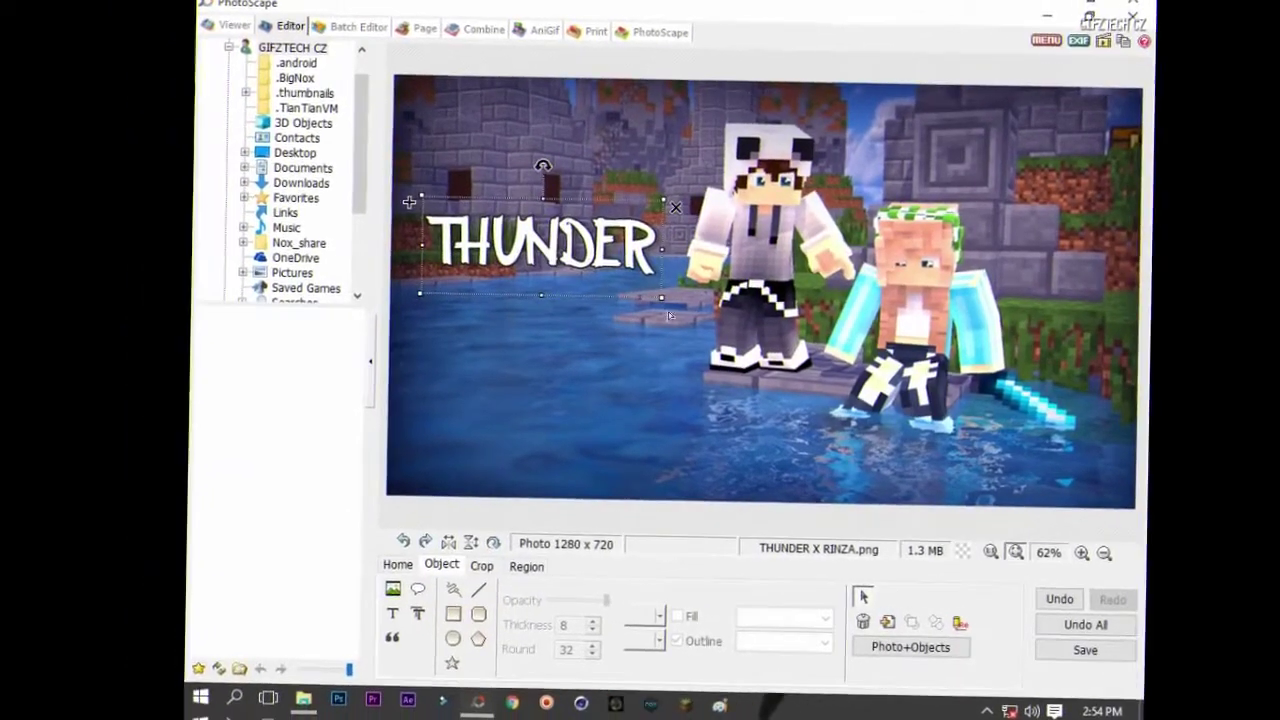
Step: Duplicate the THUNDER text as RINZA and thicken RINZA's outline
key(ctrl+c)
key(ctrl+v)
double_click(655, 285)
text(RINZ)
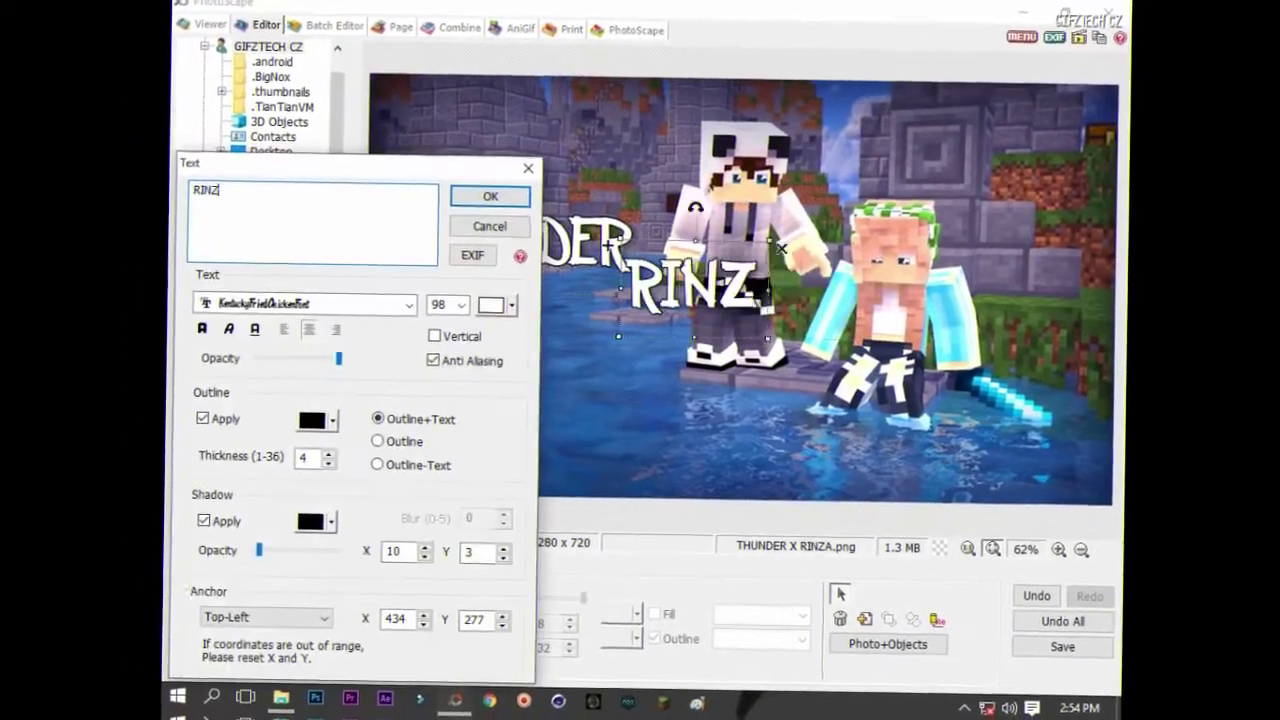
text(A)
click(490, 196)
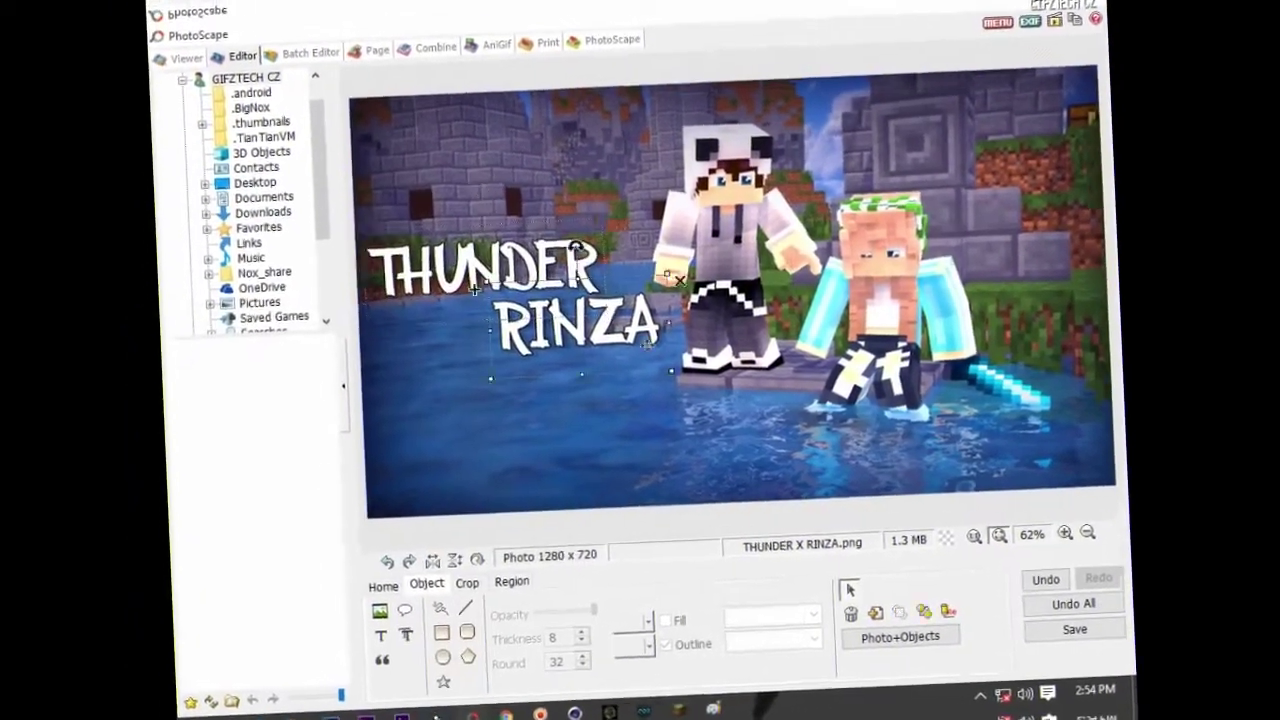
double_click(475, 289)
click(491, 238)
double_click(600, 320)
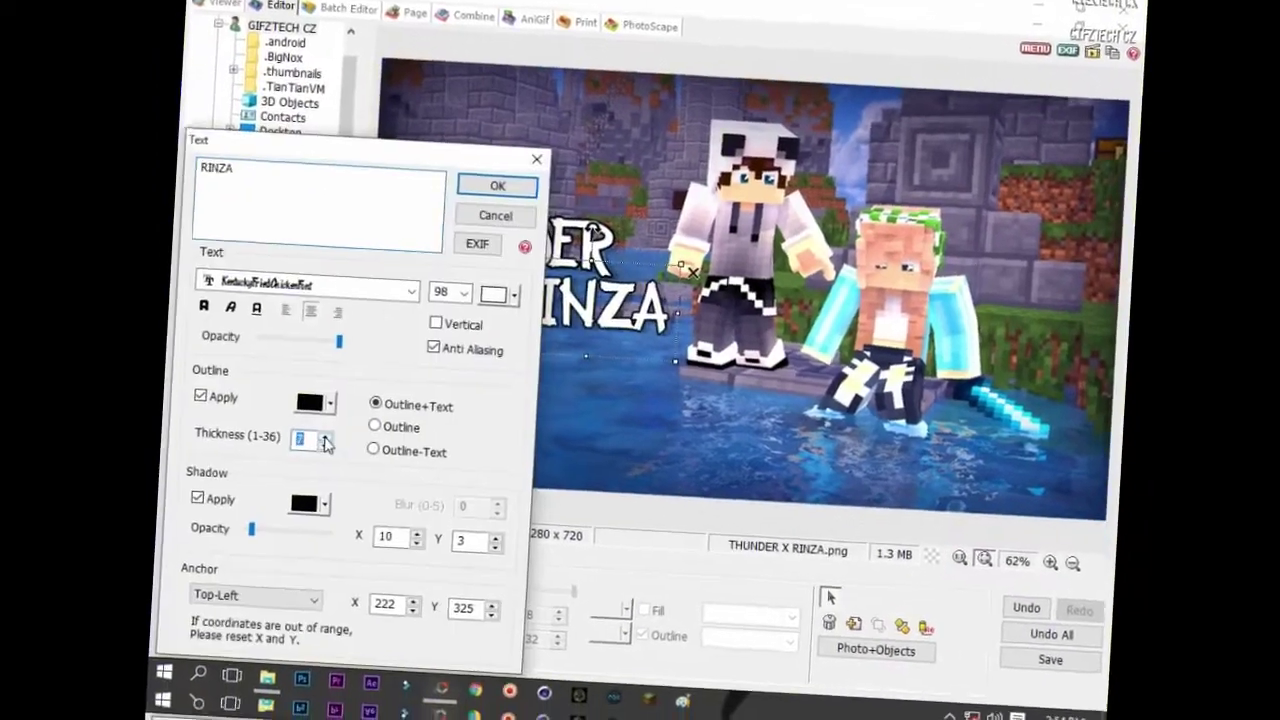
click(491, 208)
Step: Add an '&' text, place it beside RINZA, and save the titled thumbnail
drag(600, 320, 720, 285)
double_click(720, 285)
text(&)
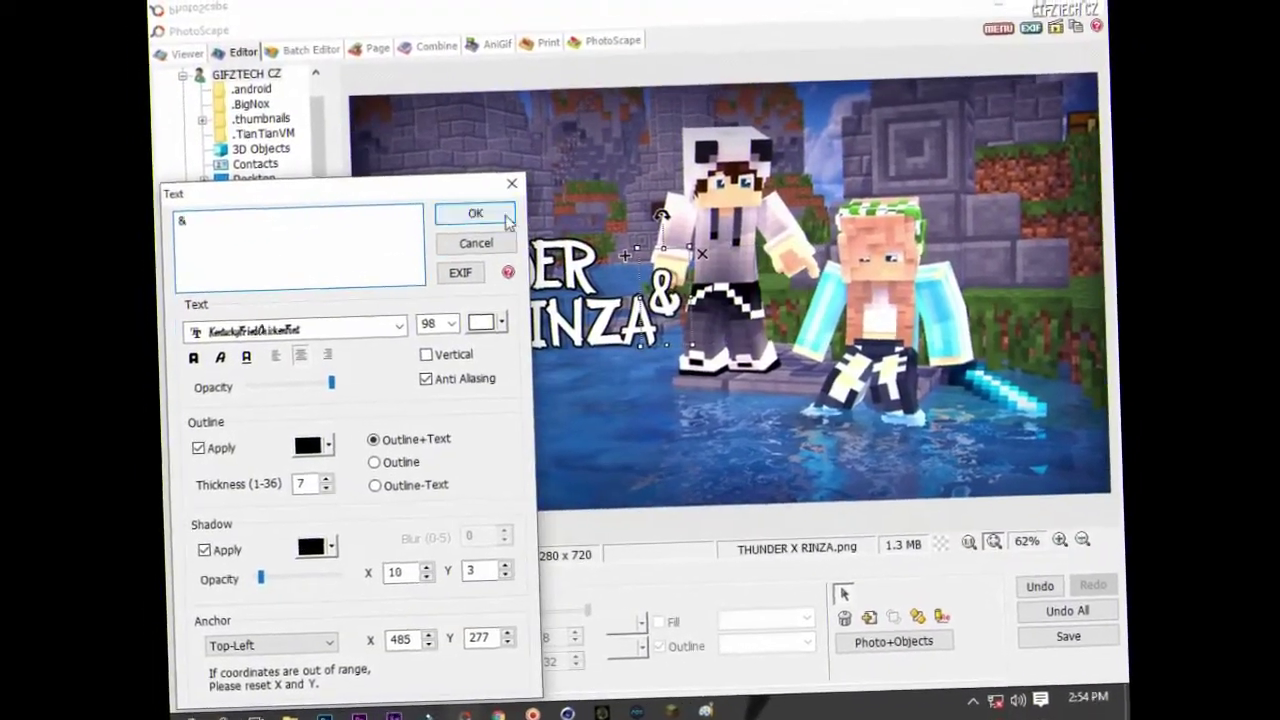
click(459, 210)
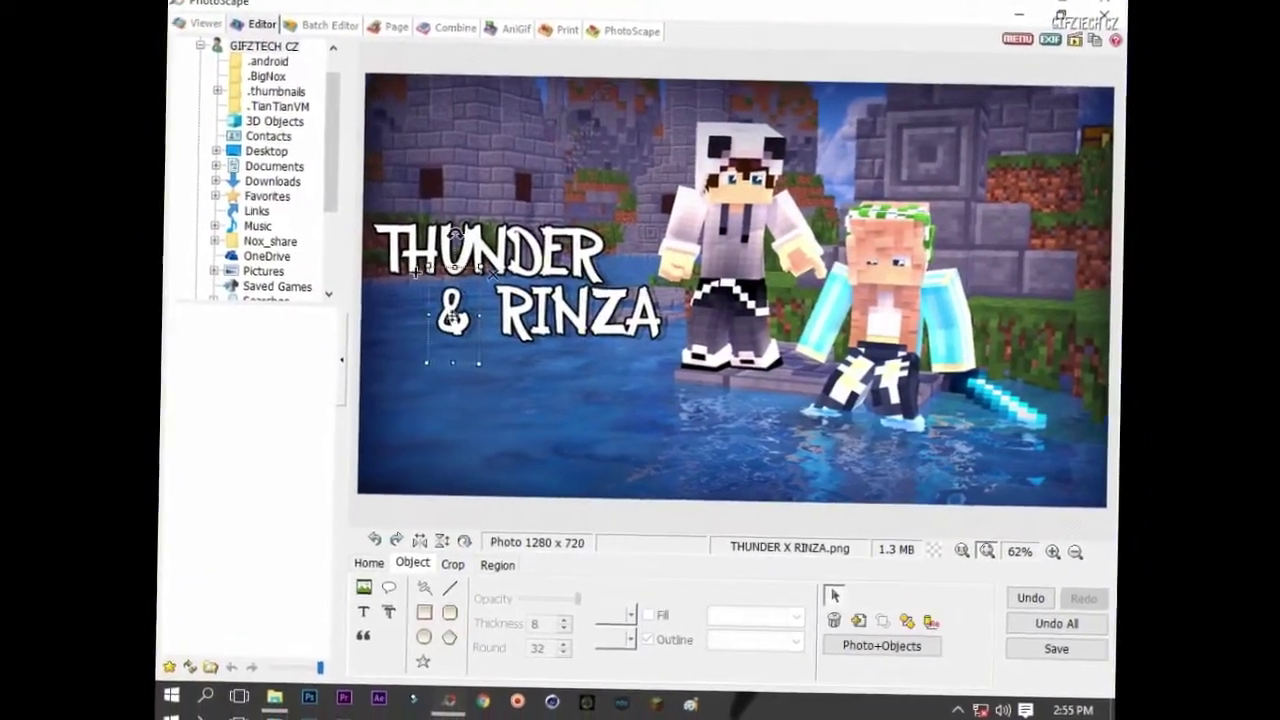
double_click(596, 313)
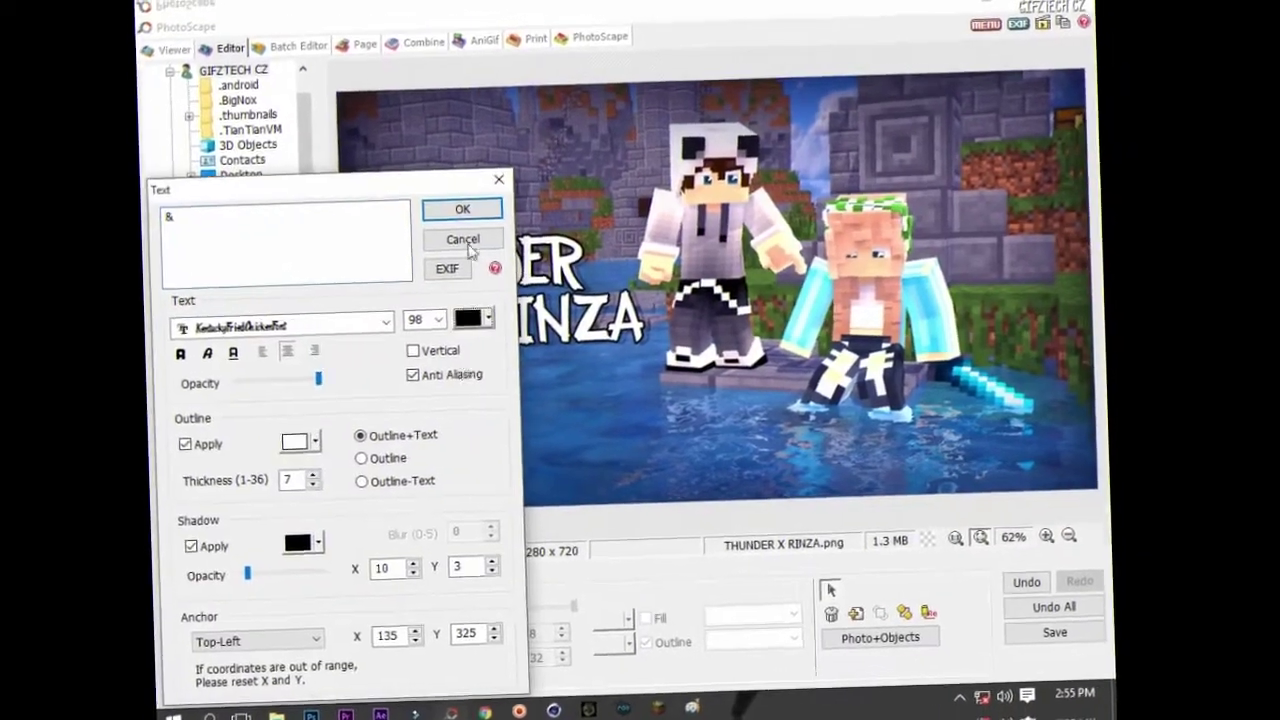
click(486, 206)
click(388, 232)
drag(455, 322, 452, 304)
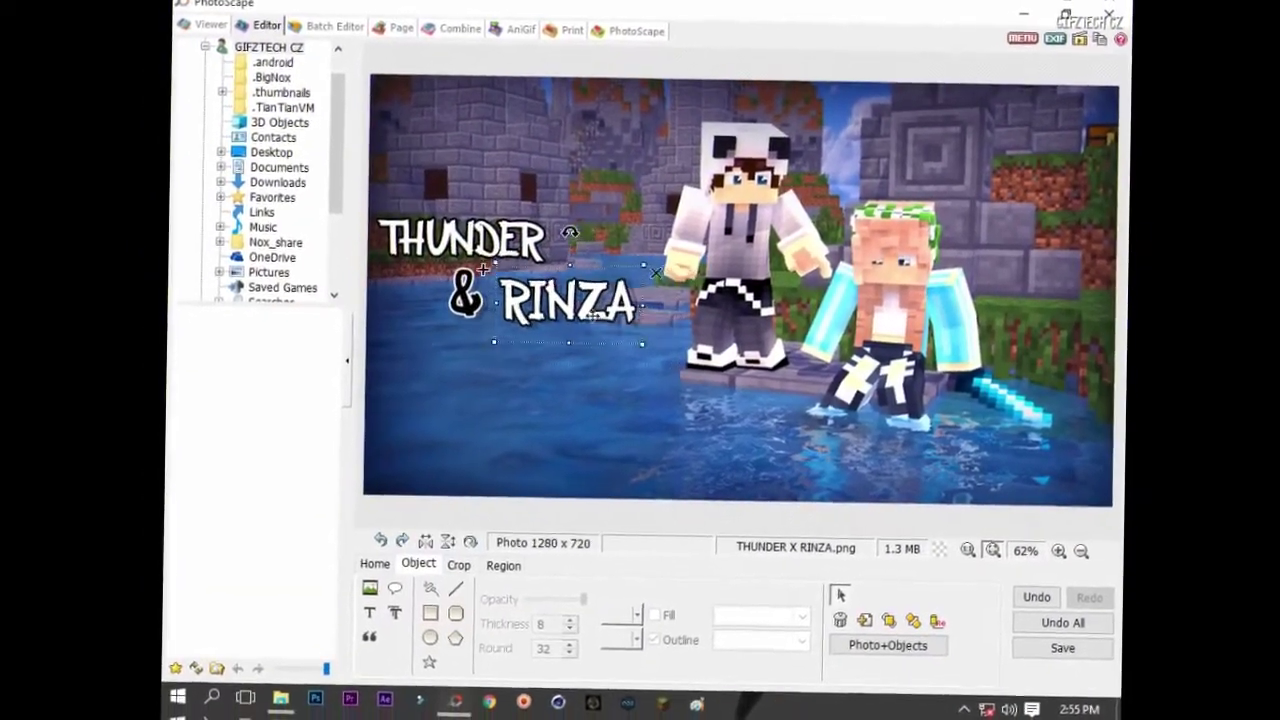
click(1068, 642)
click(430, 186)
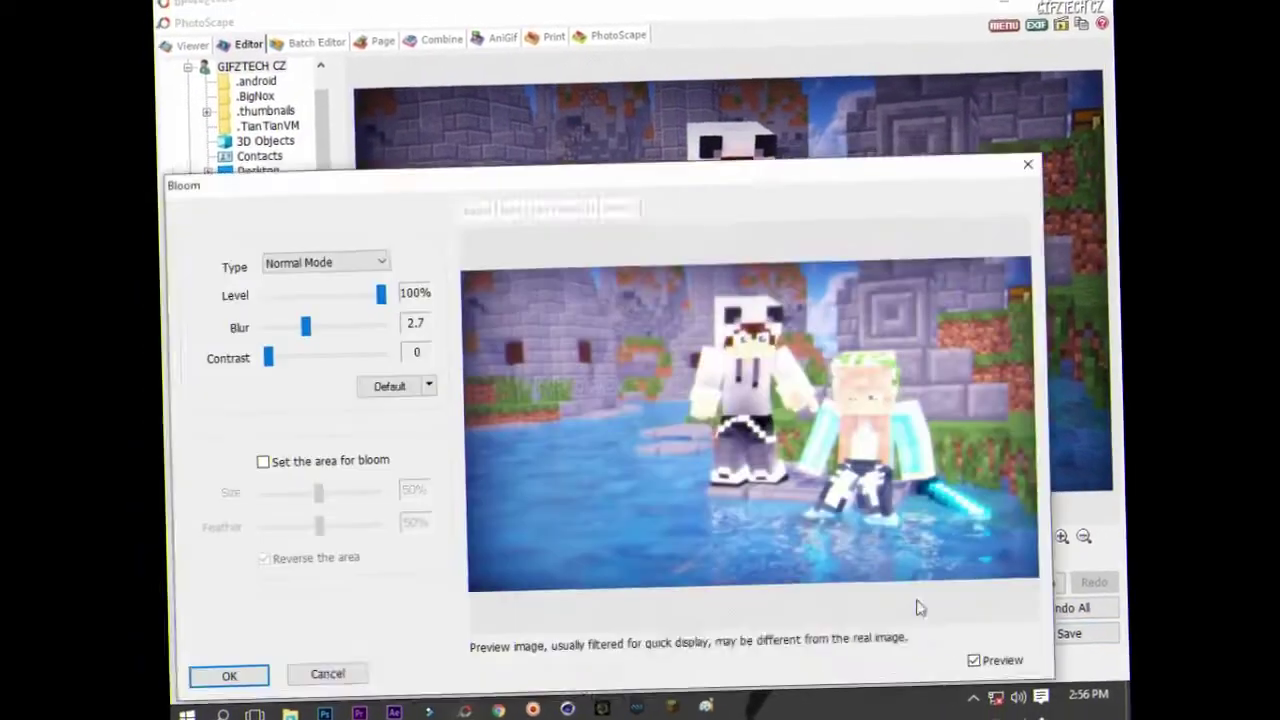
Step: Apply a Bloom glow (level 36%, blur 4.1), undo the last effect, and save the image
mouse_move(410, 227)
mouse_down()
mouse_move(298, 227)
mouse_move(378, 257)
mouse_up()
mouse_move(297, 287)
mouse_down()
mouse_move(341, 289)
mouse_move(759, 127)
mouse_up()
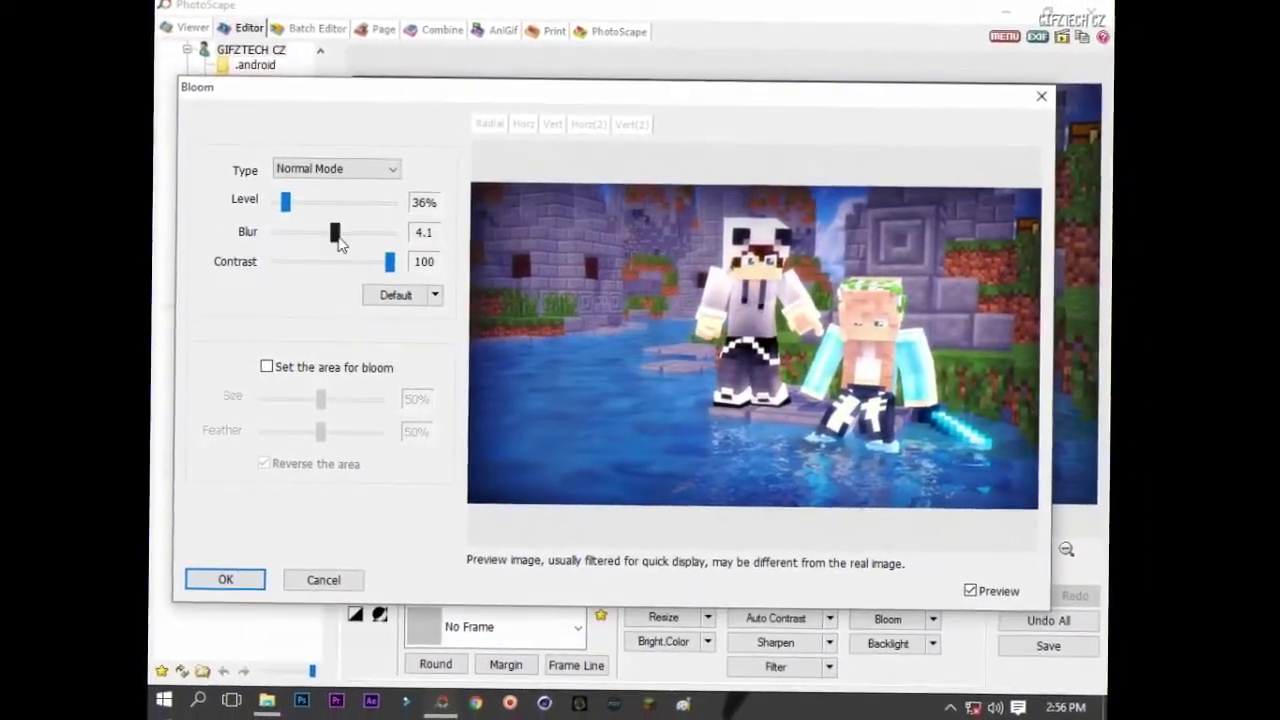
click(229, 579)
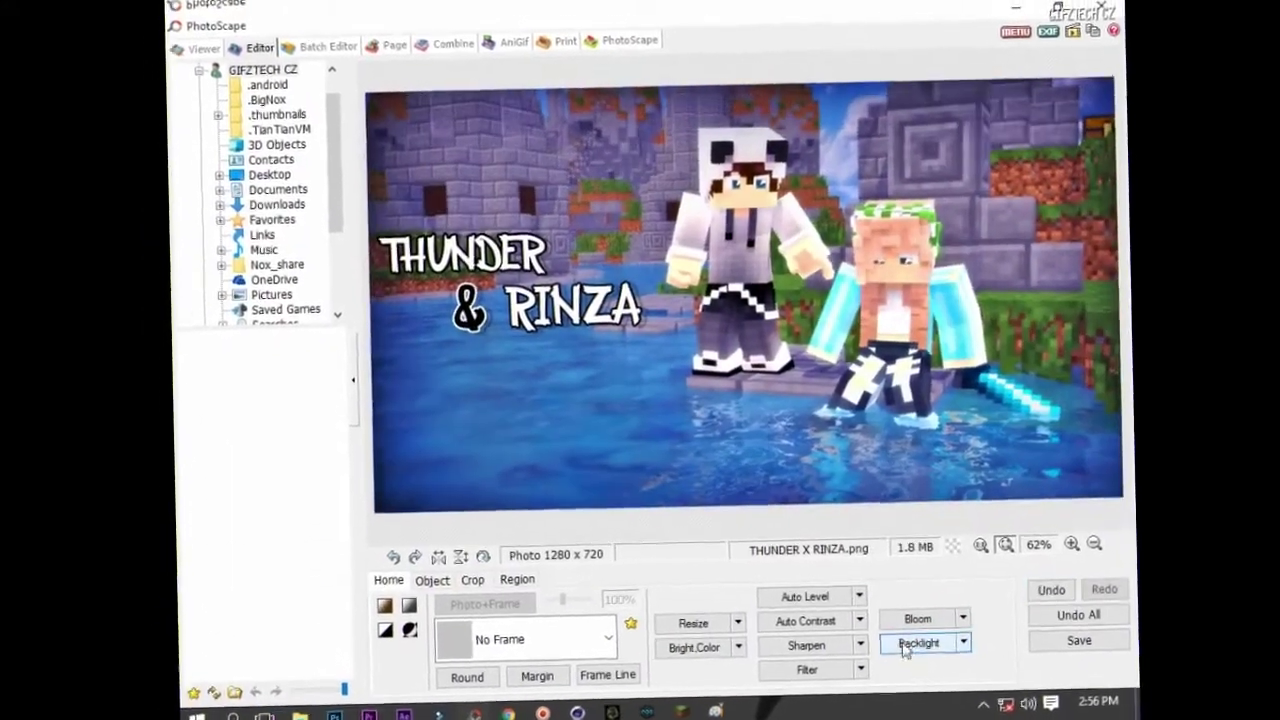
click(1045, 582)
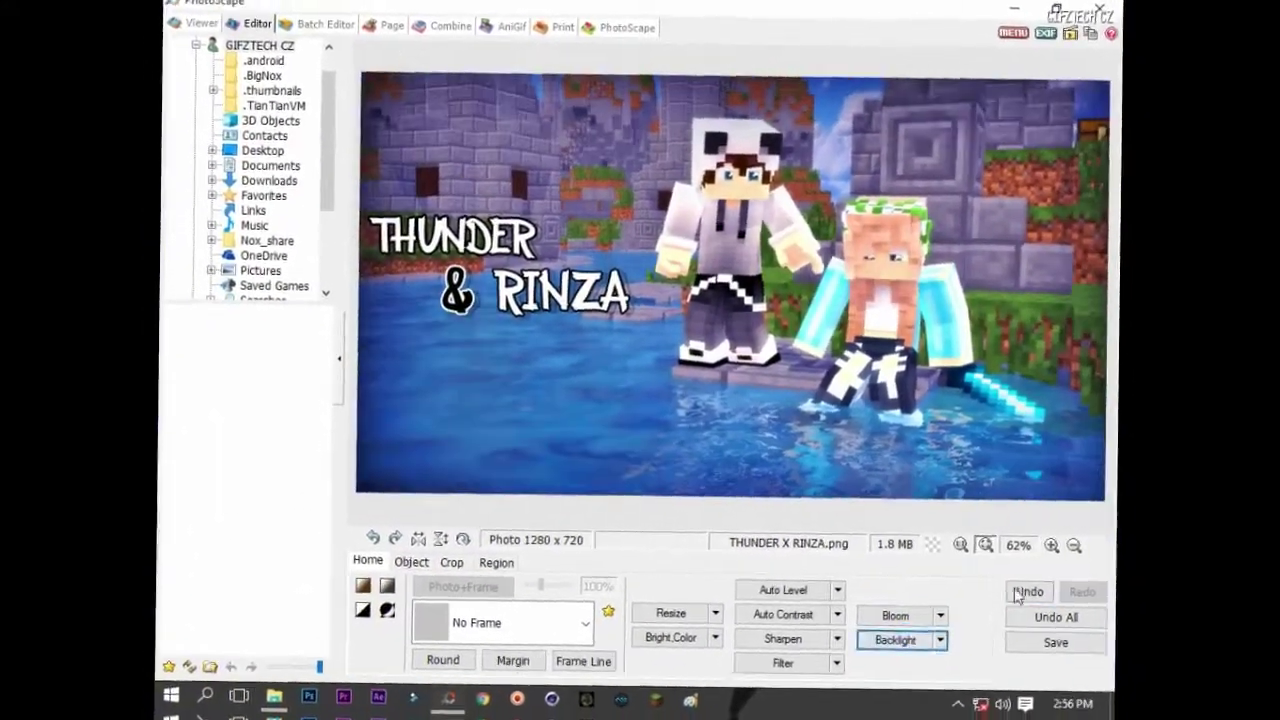
click(1046, 652)
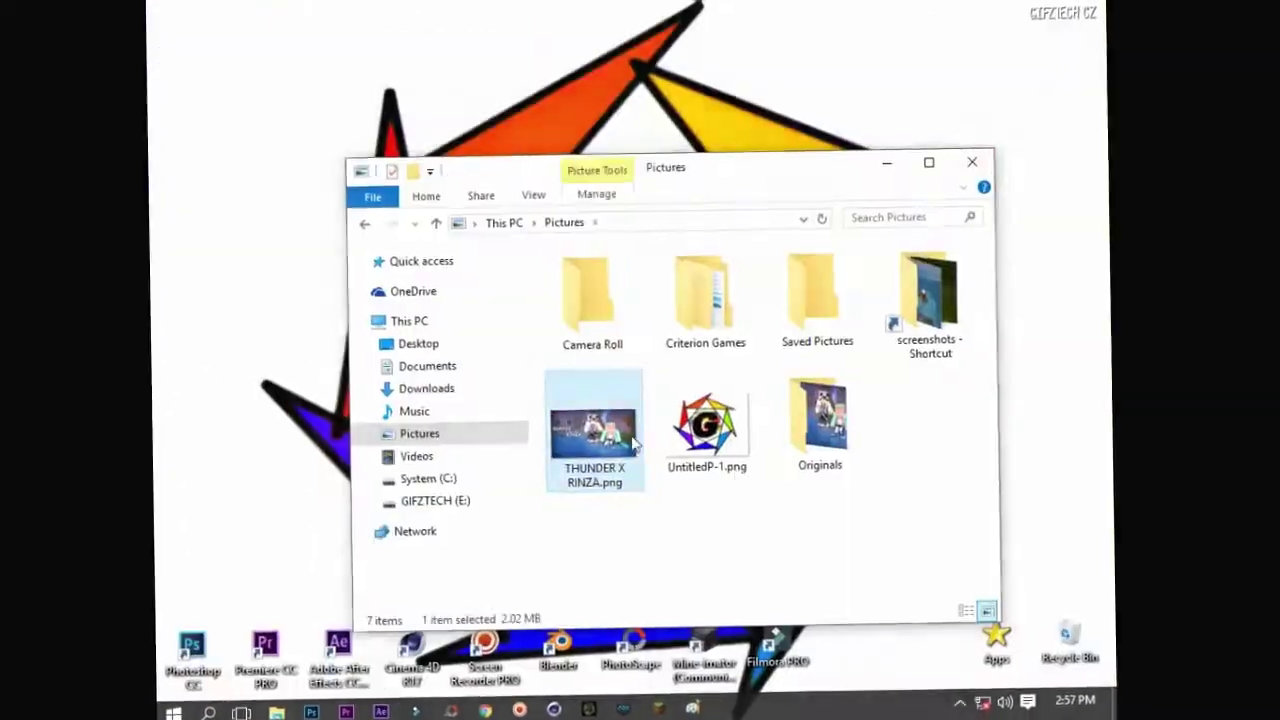